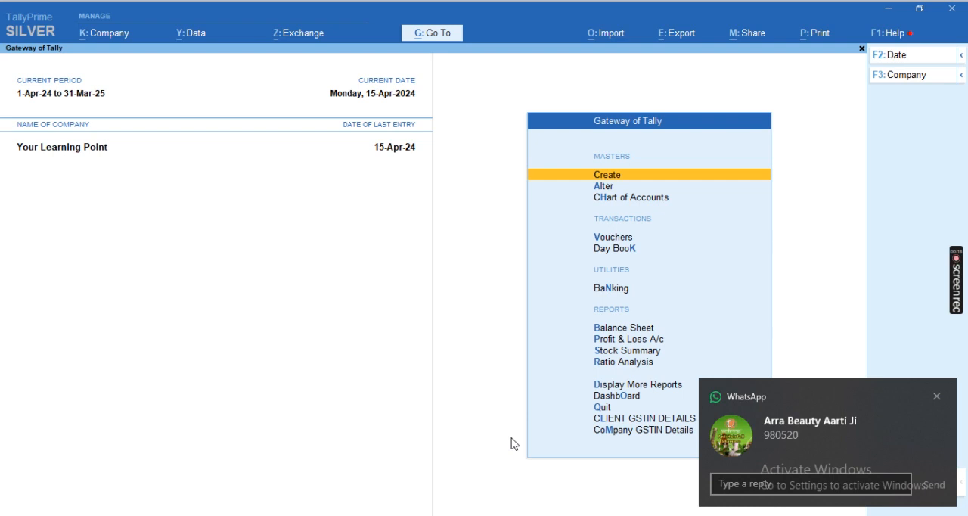
- Dismiss the chat notification and open a new purchase voucher
left_click(937, 396)
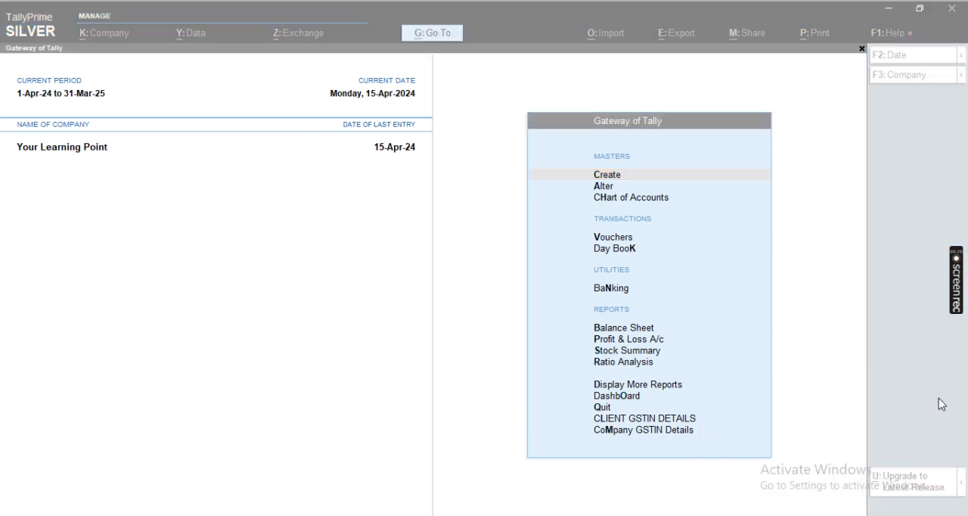
left_click(788, 317)
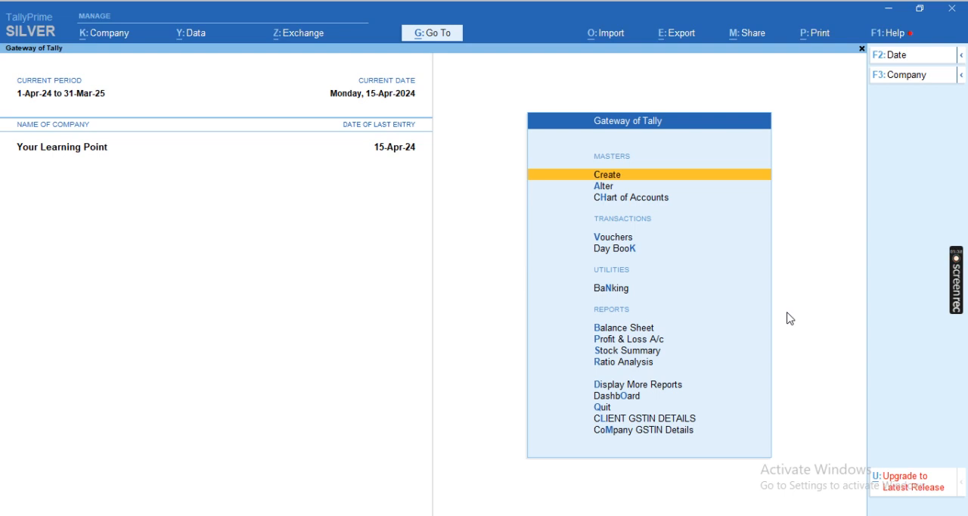
key("Escape")
key("Escape")
key("v")
key("F9")
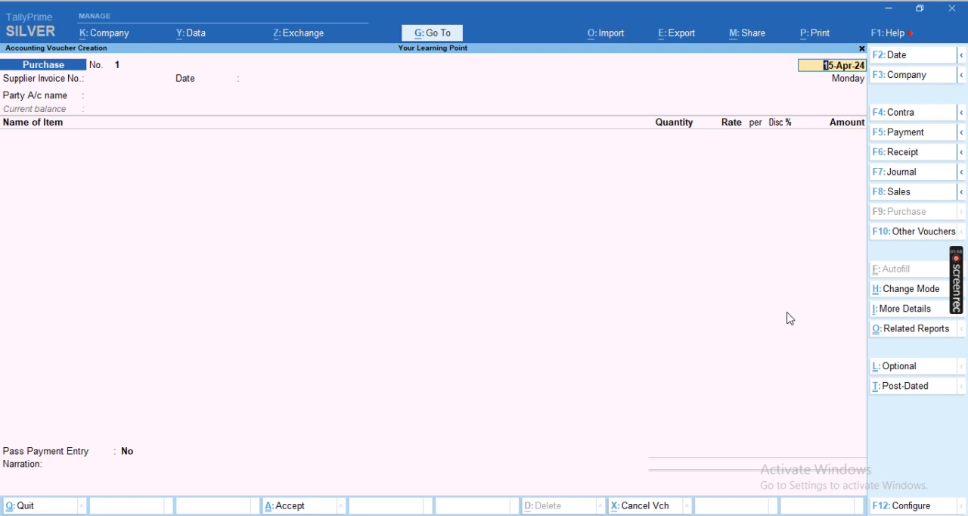
- Enter supplier invoice number 1251 dated 15-Apr-24 in the purchase voucher
key("Return")
key("Return")
key("Return")
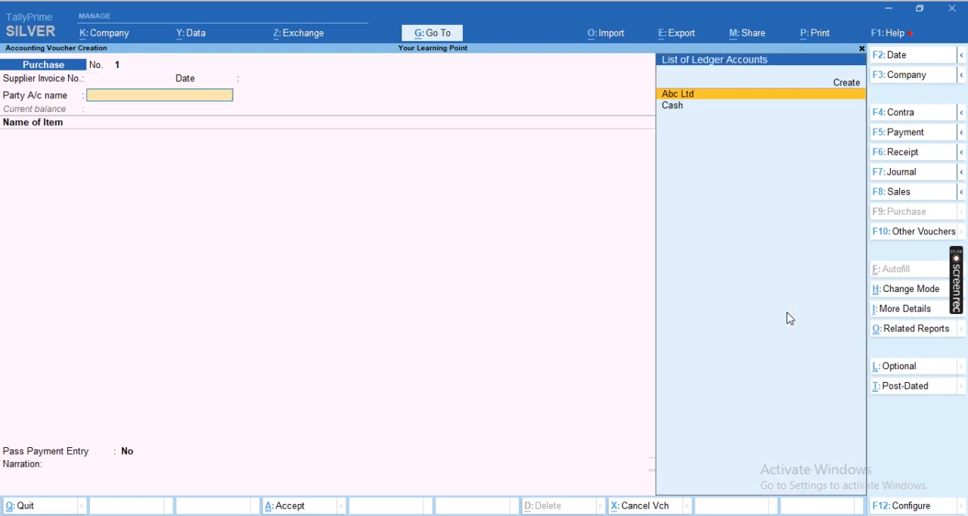
key("BackSpace")
key("BackSpace")
type("1251")
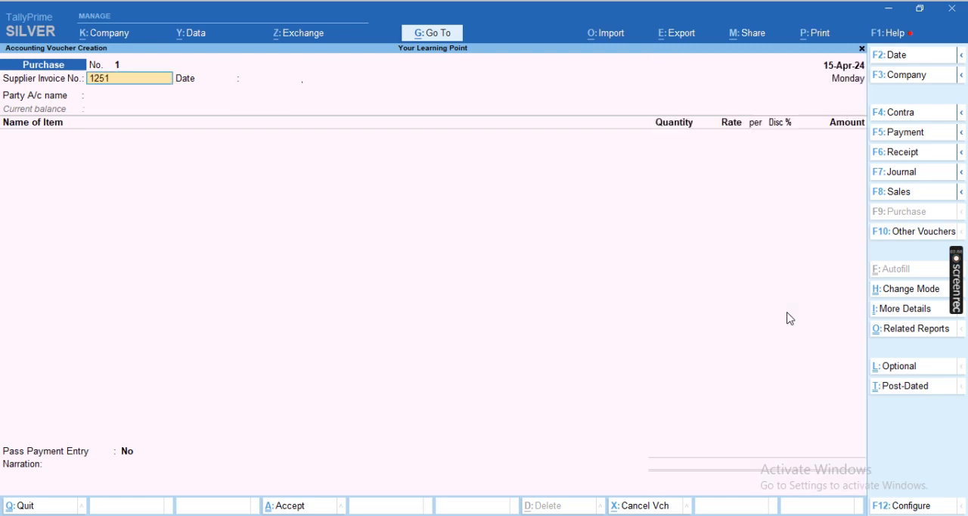
key("Return")
key("Return")
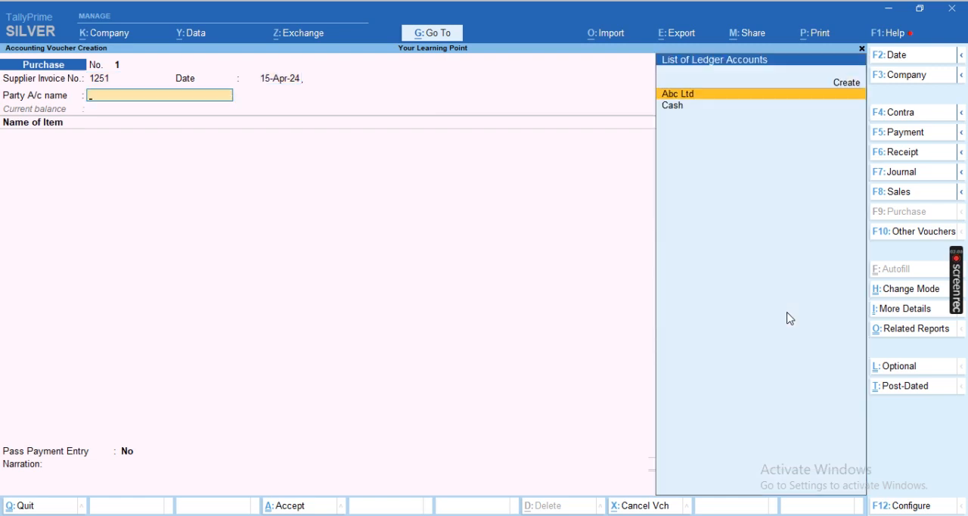
- Choose Abc Ltd as the party account and accept its receipt and party details with Rajasthan as the state
key("Return")
key("Return")
key("Return")
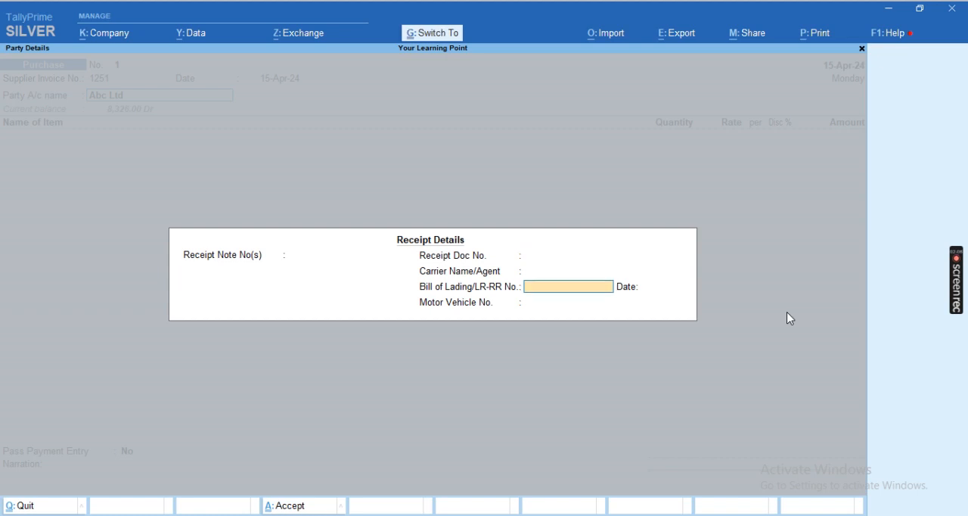
key("ctrl+a")
key("Return")
key("Return")
key("Return")
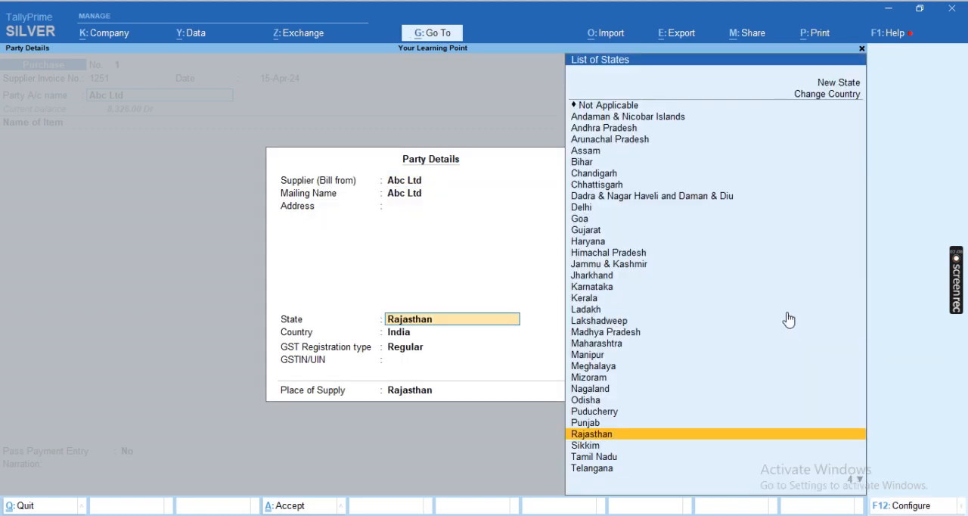
key("Return")
key("ctrl+a")
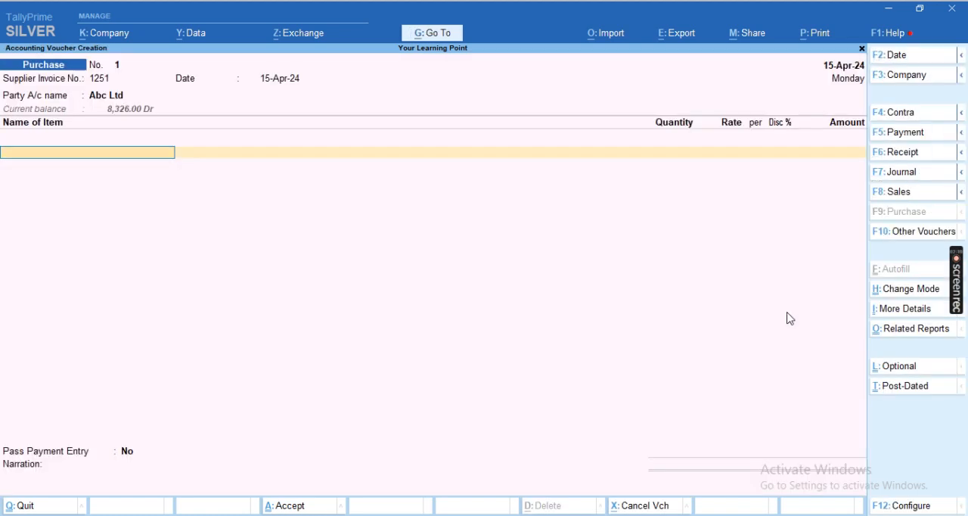
- Start a new stock item named Key Board from the voucher's first item line
key("alt+c")
type("K")
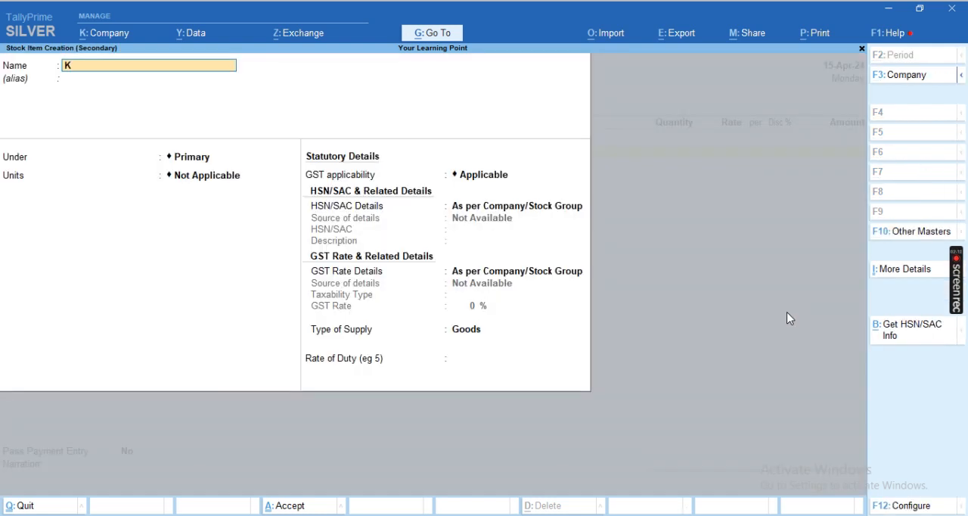
type("ey Board")
key("Return")
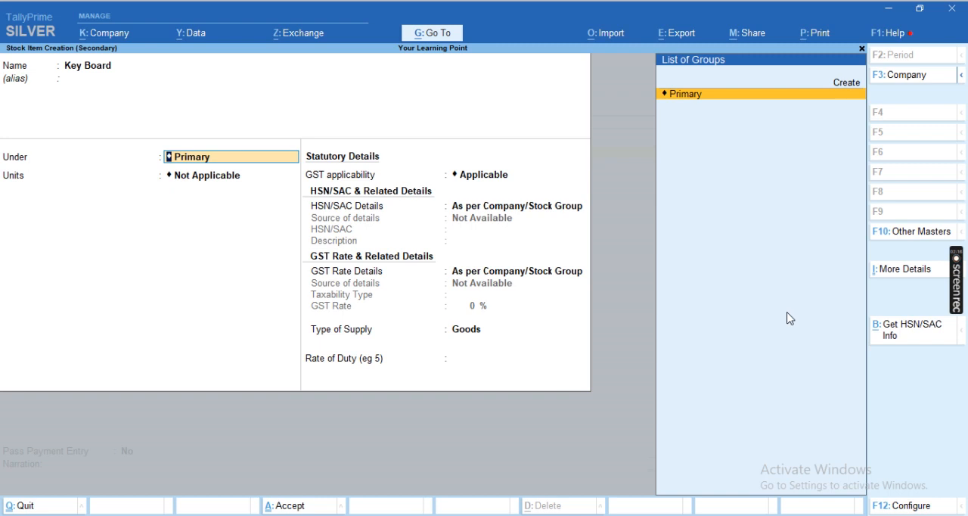
- Create a stock group named Main Location under Primary and assign the Key Board item to it
key("Up")
key("Return")
type("Main Lo")
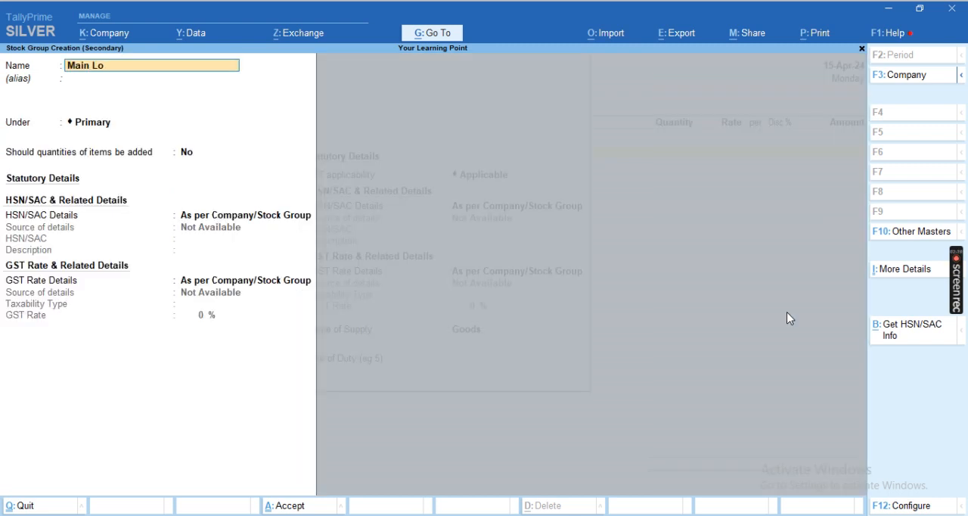
type("cation")
key("Return")
key("Return")
key("Return")
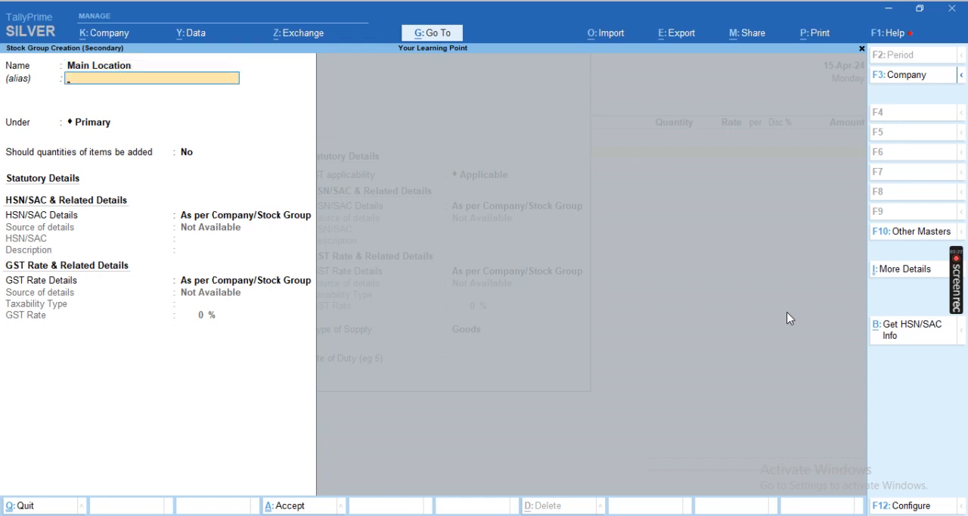
key("ctrl+a")
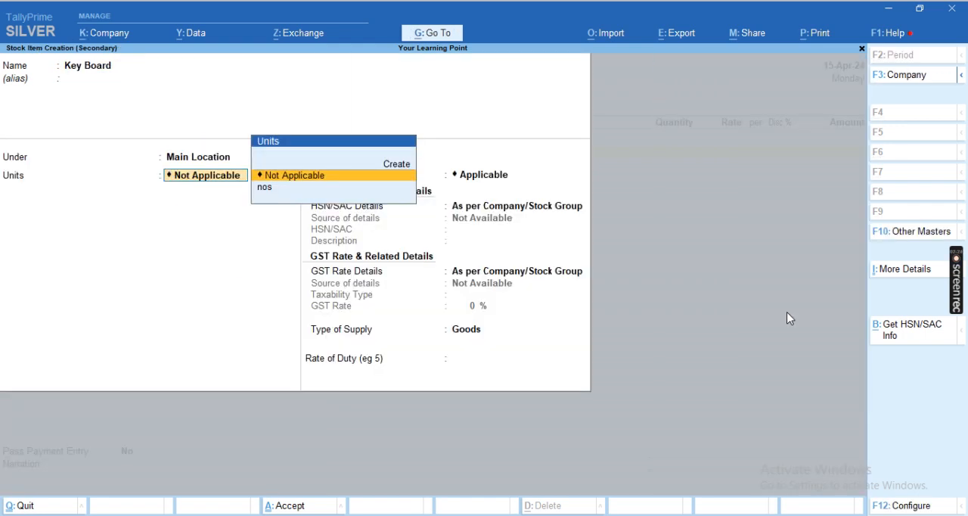
- Rename the Key Board item's stock group to Row Metarial and save the group
key("BackSpace")
key("Up")
key("Up")
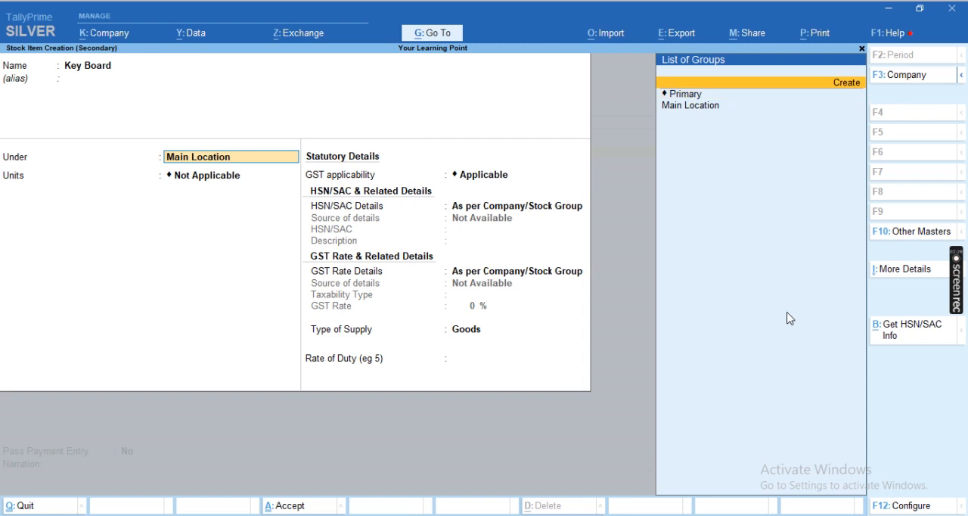
key("Down")
key("Down")
key("Return")
key("BackSpace")
key("ctrl+Return")
type("Ow")
key("BackSpace")
key("BackSpace")
type("Row")
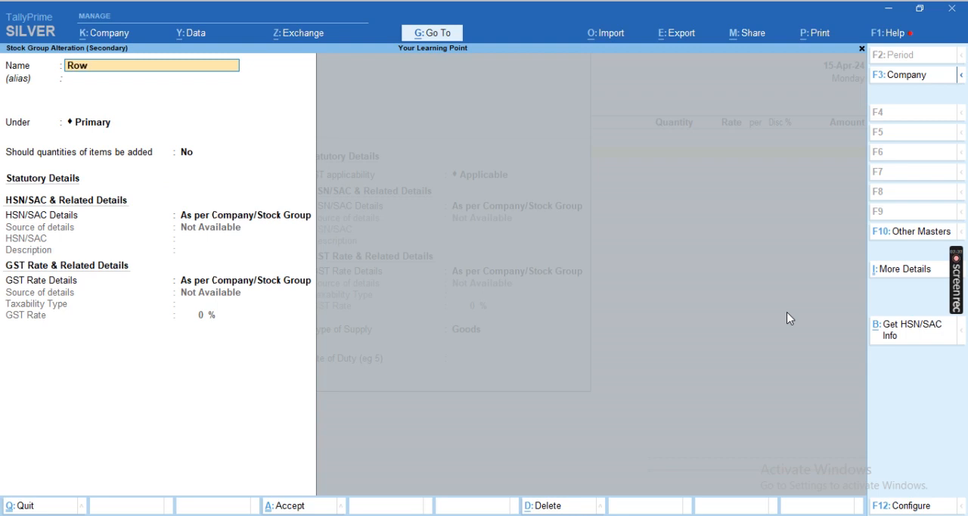
type(" Metarial")
key("Return")
key("ctrl+a")
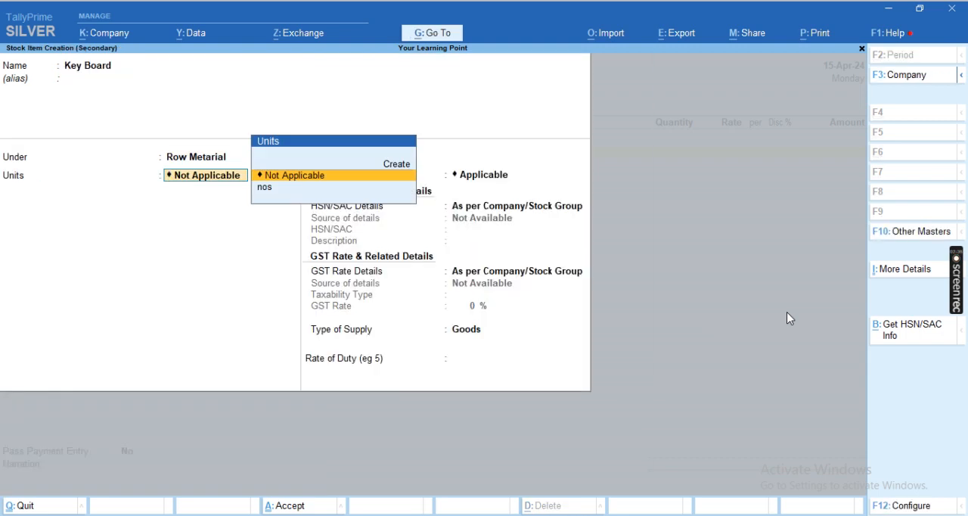
- Set the item's unit to nos and specify HSN/SAC 154455 with GST applicable
key("Down")
key("Return")
key("Return")
key("Down")
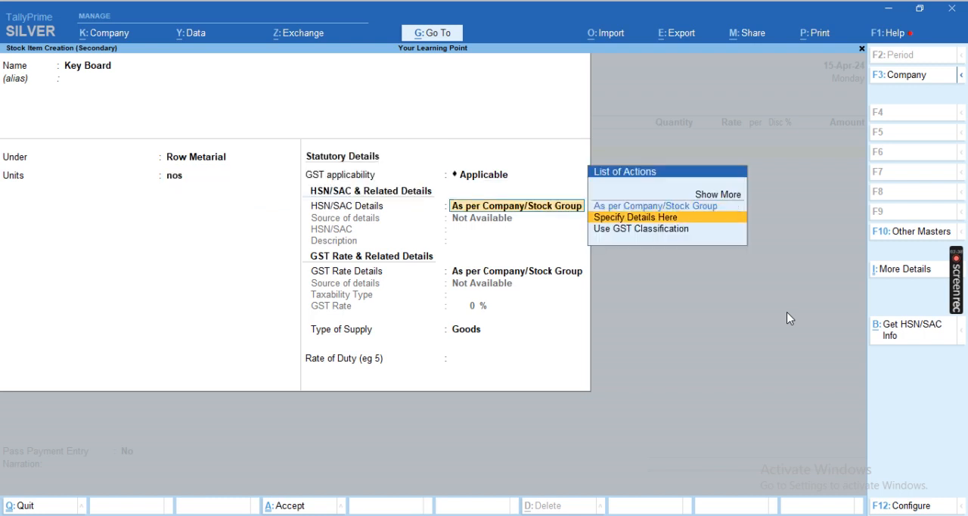
key("Return")
type("154455")
- Specify taxable GST at 18% with Goods as the type of supply, and save the Key Board item
key("Return")
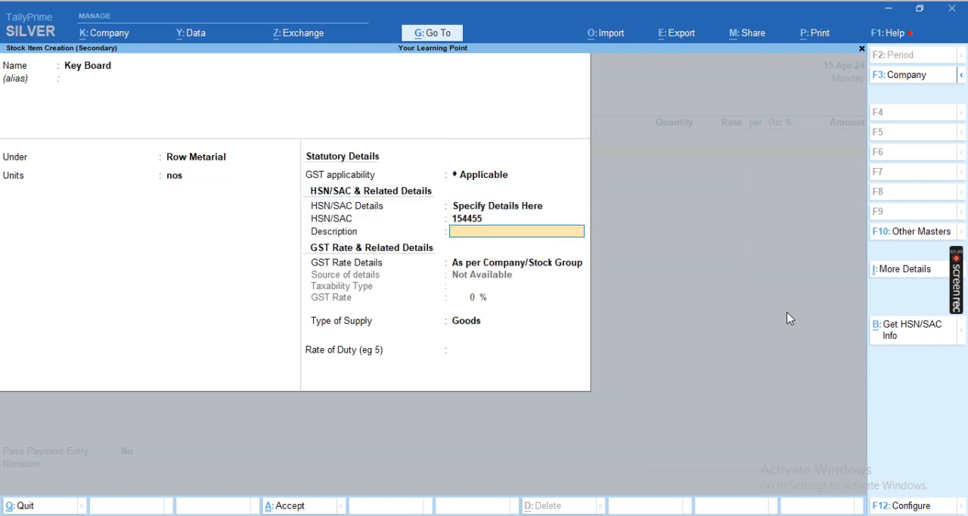
key("Return")
key("Down")
key("Down")
key("Up")
key("Return")
key("Return")
type("8")
key("BackSpace")
type("18")
key("Return")
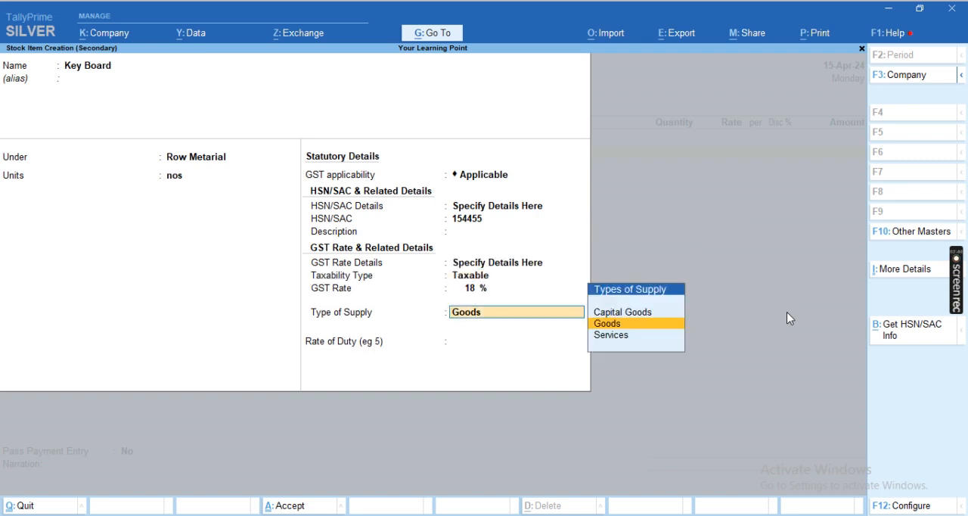
key("Return")
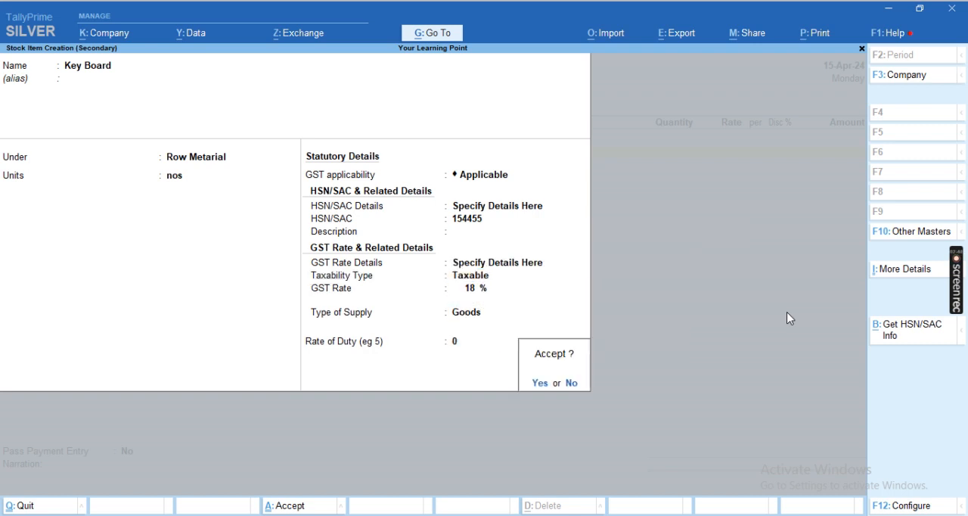
- Enter Key Board on the voucher line with a quantity of 10 nos at a rate of 150
key("Return")
key("Return")
type("10")
key("Return")
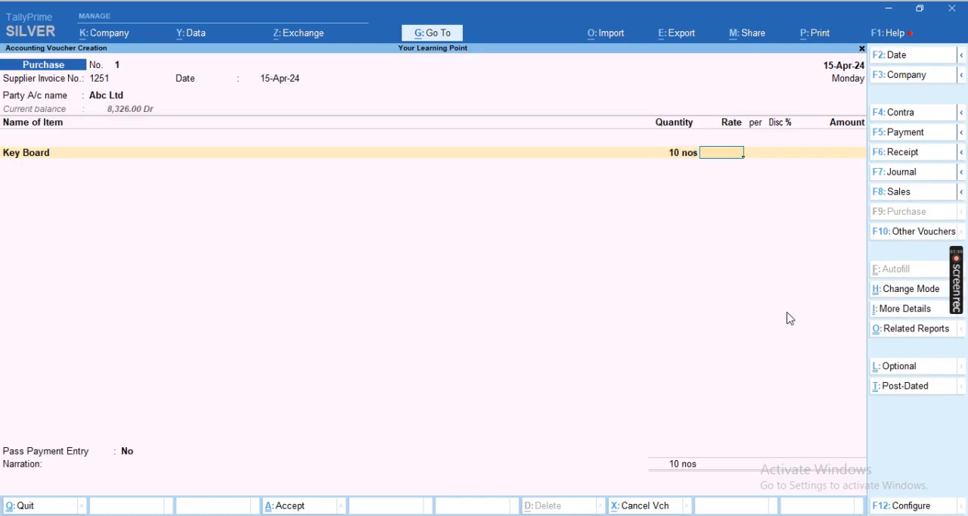
type("150")
key("Return")
key("Return")
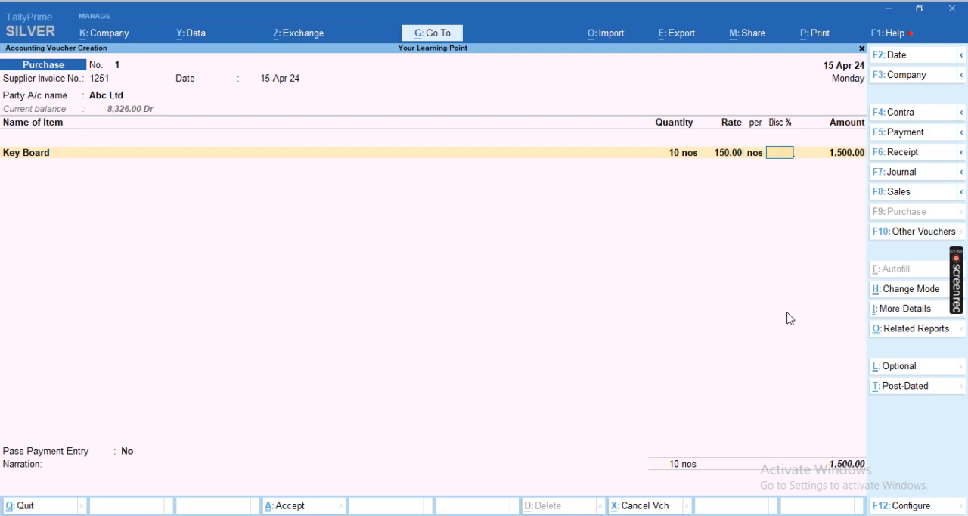
- Set the use of the discount column in invoices to Yes in the company features and save them
key("F11")
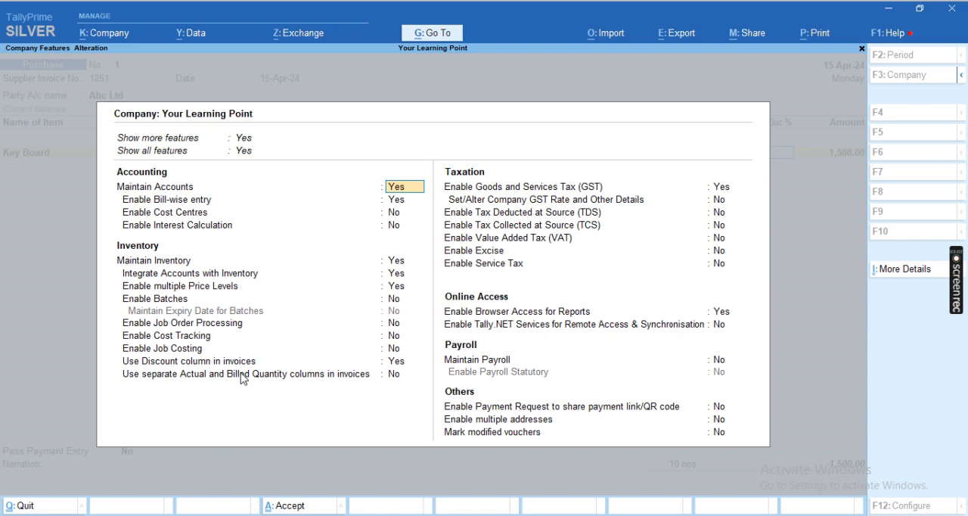
left_click(394, 363)
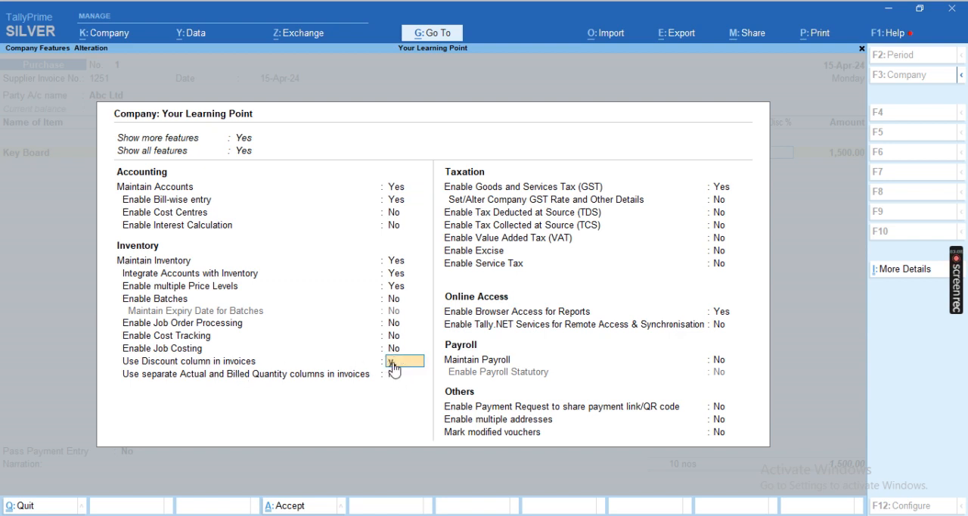
key("Return")
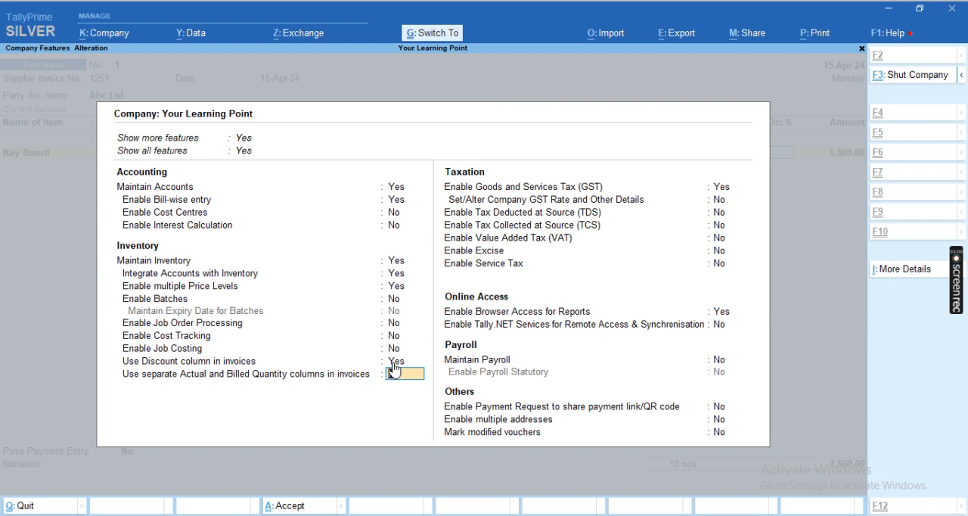
key("ctrl+a")
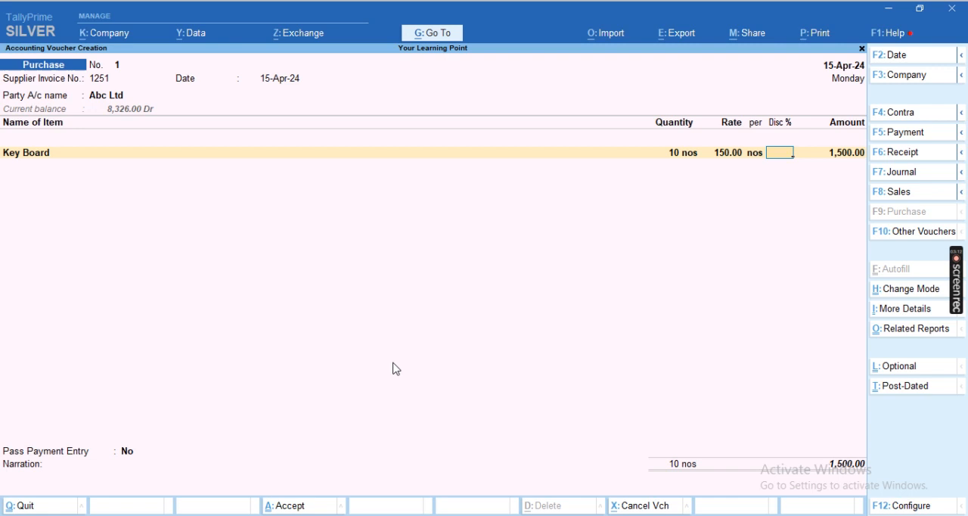
- Set the Key Board line's rate to 200 with a 2% discount and accept the amount
key("BackSpace")
key("BackSpace")
type("200")
key("Return")
key("Return")
type("2")
key("Return")
key("Return")
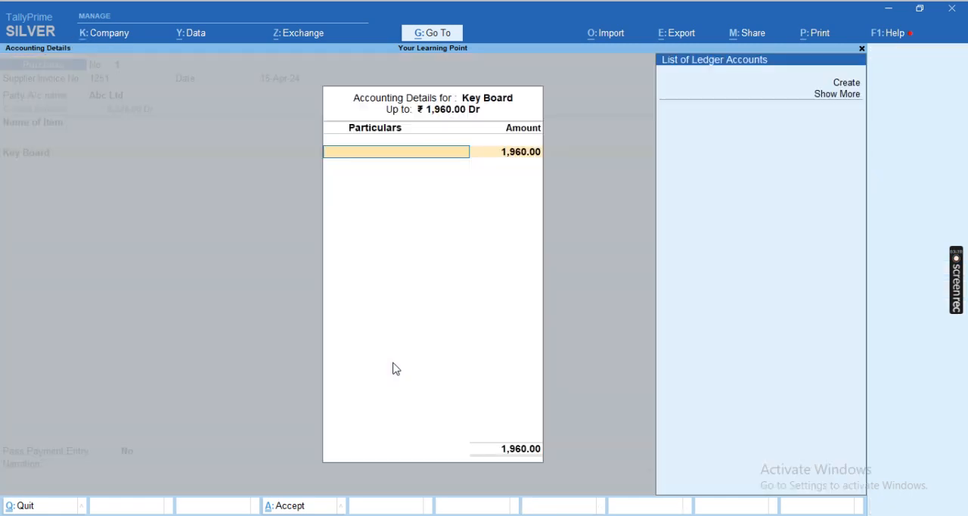
- Create a new ledger named Purchase under Purchase Accounts for the Key Board accounting allocation
key("Down")
key("Down")
key("Up")
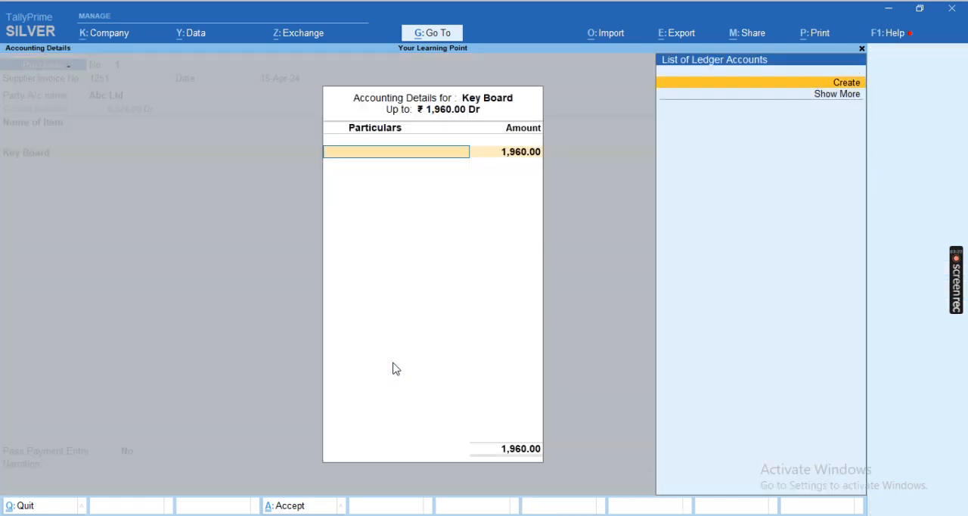
key("Return")
type("Purchase")
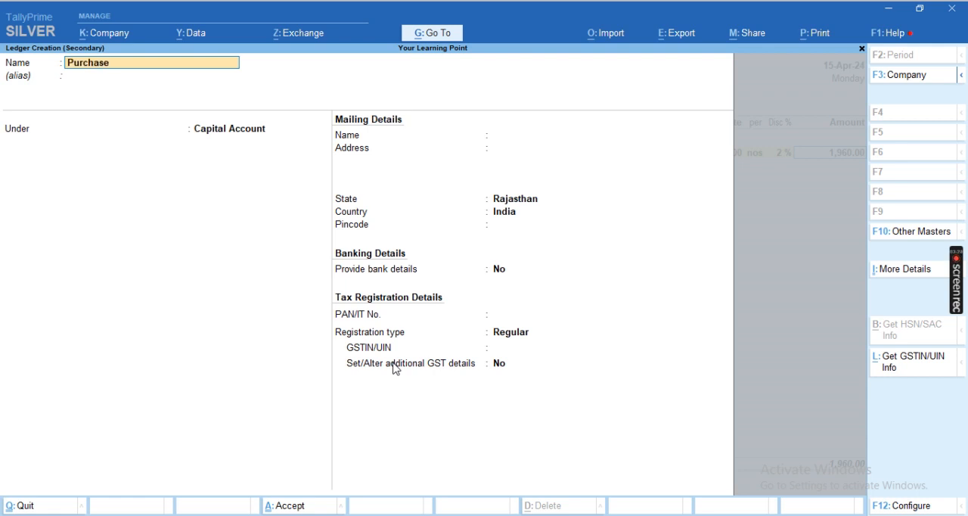
key("Return")
type("s")
key("BackSpace")
type("Pu")
key("Return")
key("Return")
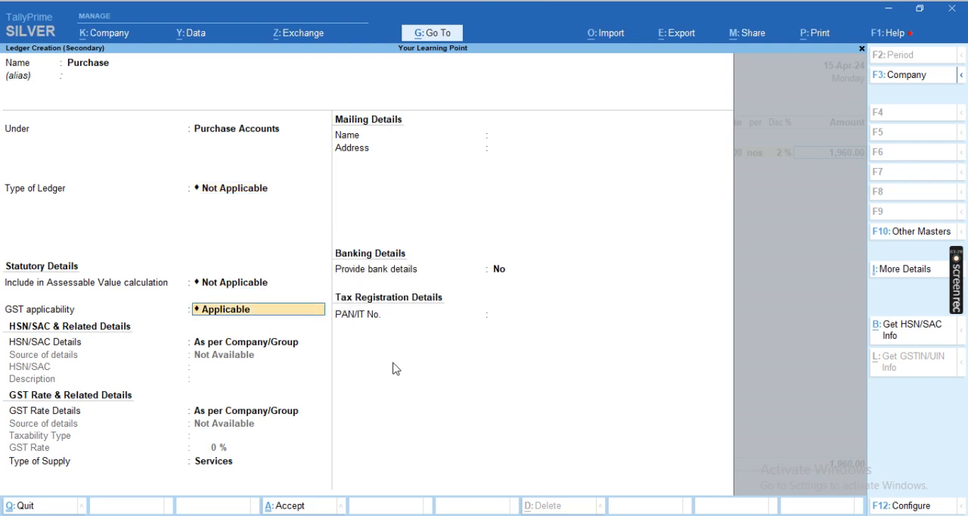
- Keep GST applicable with HSN details as per Company/Group, save the Purchase ledger, and allocate the full Key Board amount to it
key("Down")
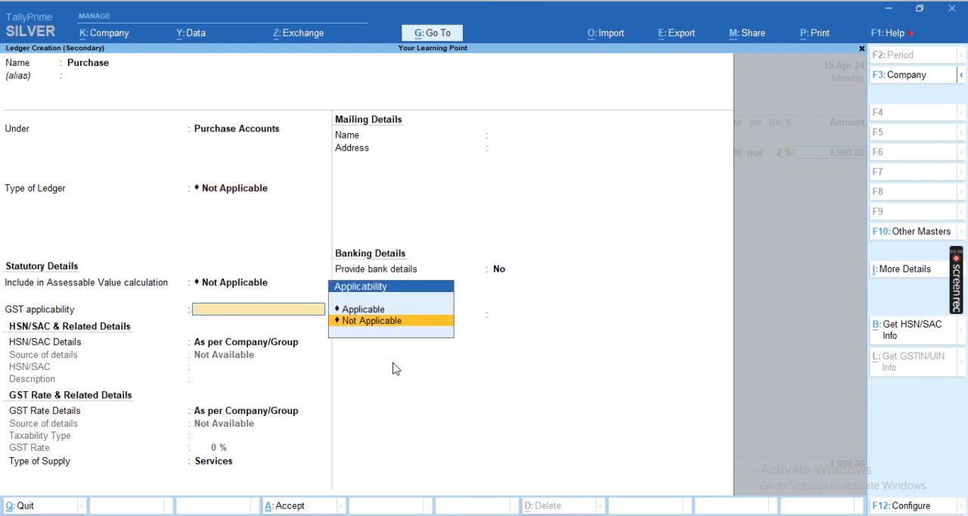
key("Up")
key("Return")
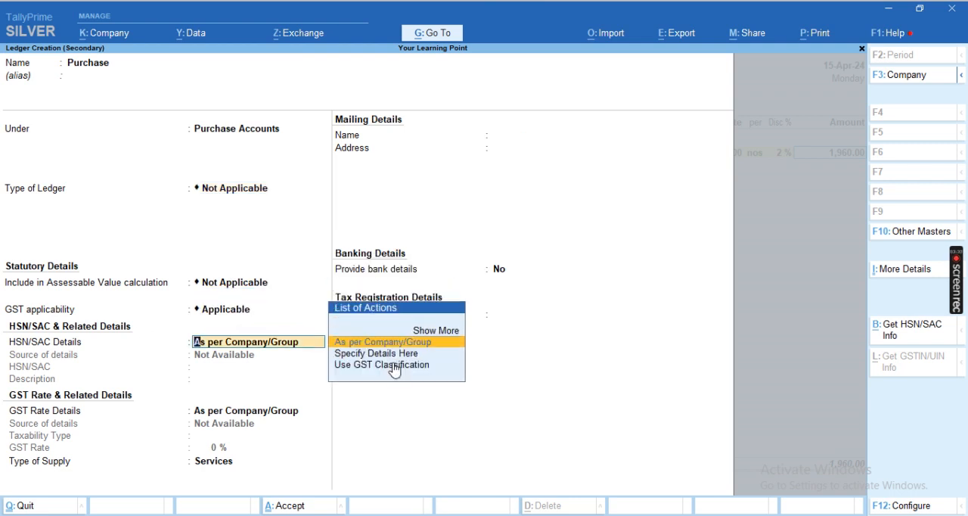
key("Return")
key("Return")
key("Return")
key("Return")
key("Return")
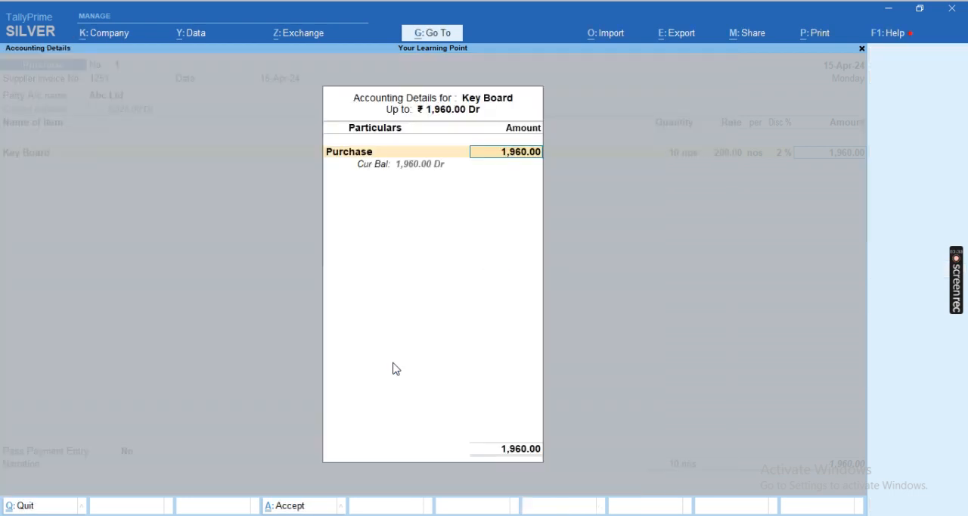
key("Return")
- Start a new stock item named CPU I3 3rd Gen under the group Row Metarial with units nos
key("alt+c")
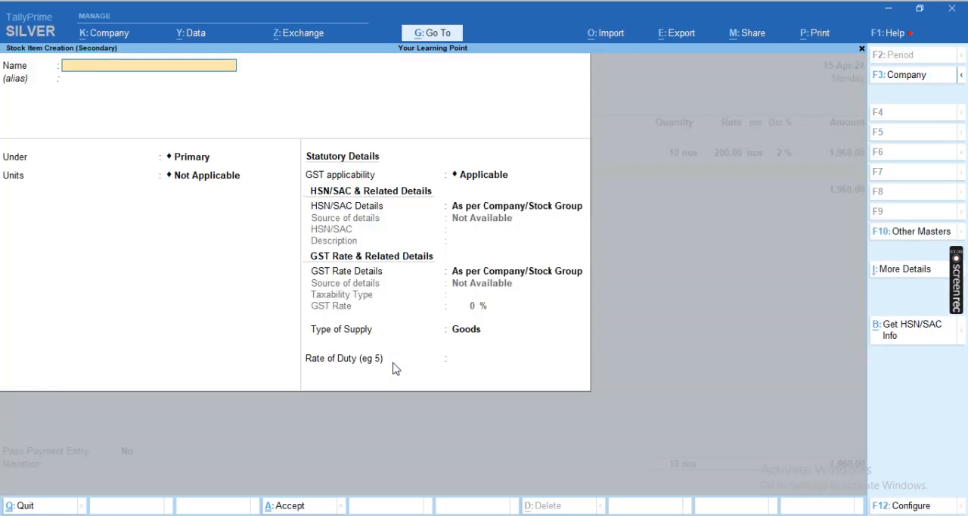
type("CPU I3 3rd")
key("BackSpace")
key("BackSpace")
type("3rd Gen")
key("Return")
key("Down")
key("Return")
key("Down")
key("Return")
- Specify HSN/SAC 251 and a GST rate of 18% for the CPU item and save it
key("Return")
key("Return")
key("BackSpace")
key("Down")
key("Return")
type("251")
key("Return")
key("Return")
key("Down")
- Fill the CPU line with quantity 10 nos, rate 3500 and a 2% discount, and allocate the amount to the Purchase ledger
key("Return")
key("Return")
type("18")
key("Return")
key("Return")
key("Return")
key("Return")
key("Return")
type("10")
key("Return")
type("3500")
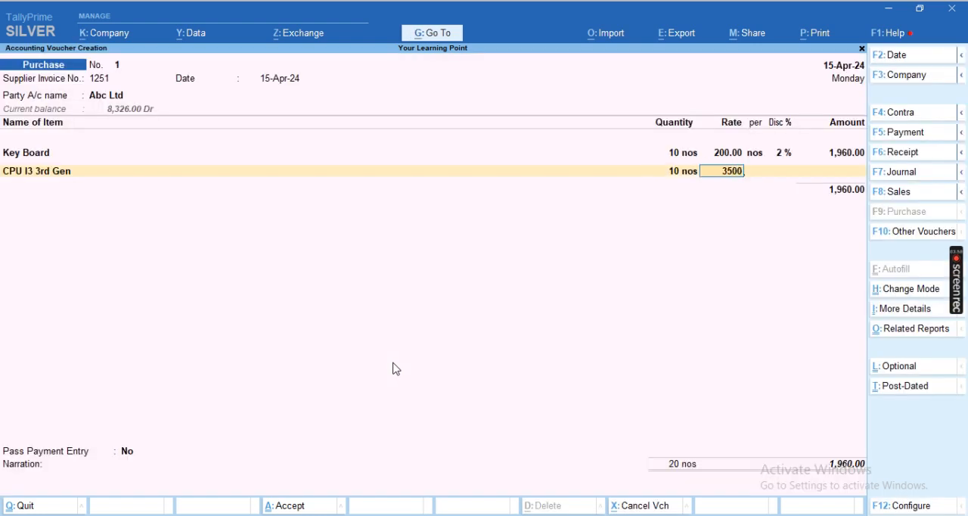
key("Return")
key("Return")
type("2")
key("Return")
key("Return")
key("Return")
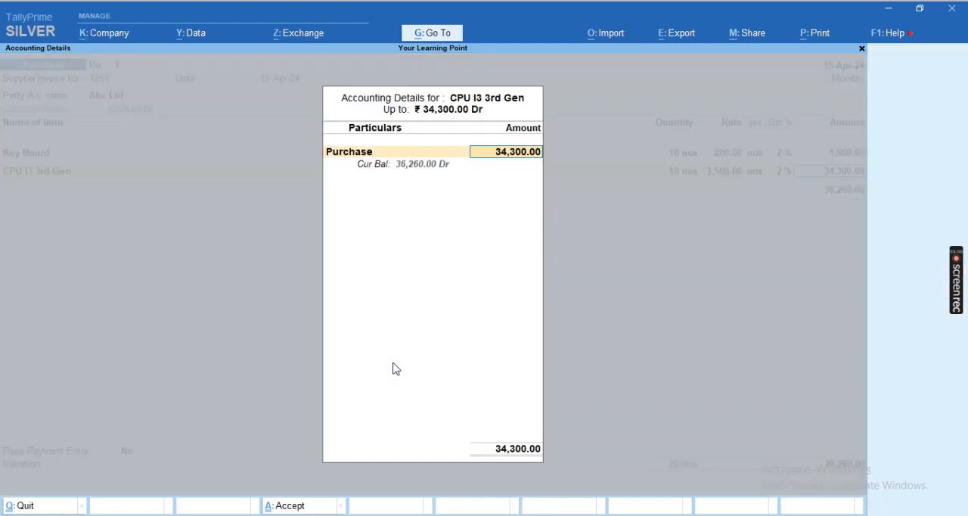
key("Return")
key("Return")
- Start a new stock item named Cabinet under the group Row Metarial with units nos
key("alt+c")
type("Ca")
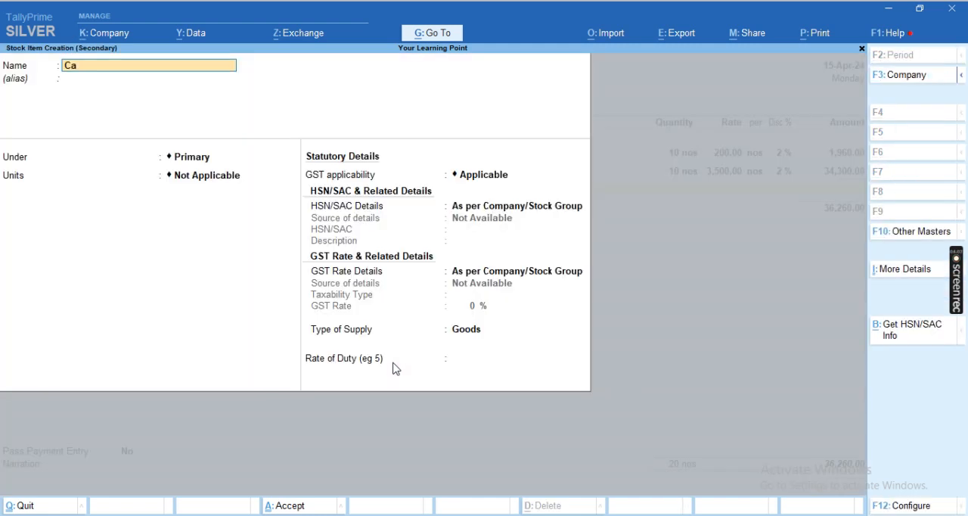
type("binet")
key("Return")
key("Return")
key("Down")
key("Return")
key("Down")
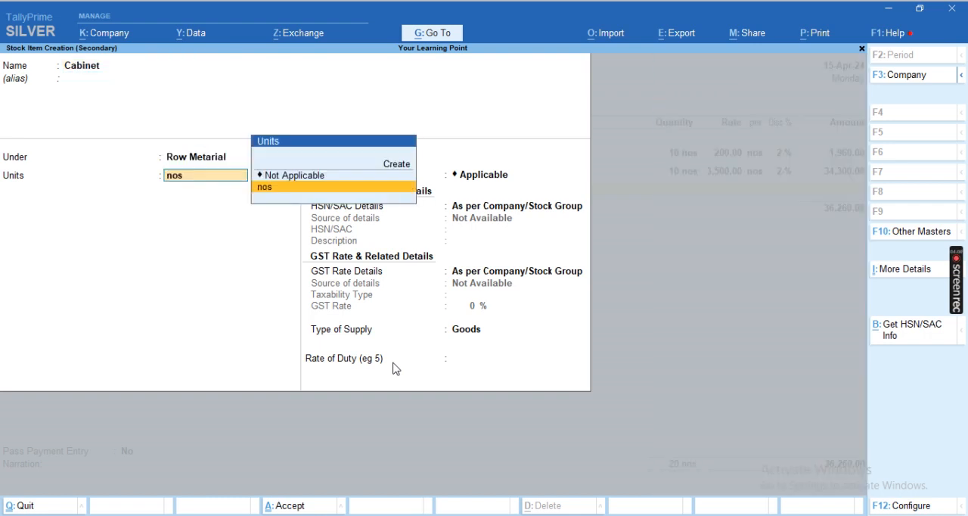
- Specify HSN/SAC 251 and a GST rate of 18% for the Cabinet item and save it
key("Return")
key("Return")
key("Down")
key("Return")
type("25")
key("Return")
key("Return")
key("Down")
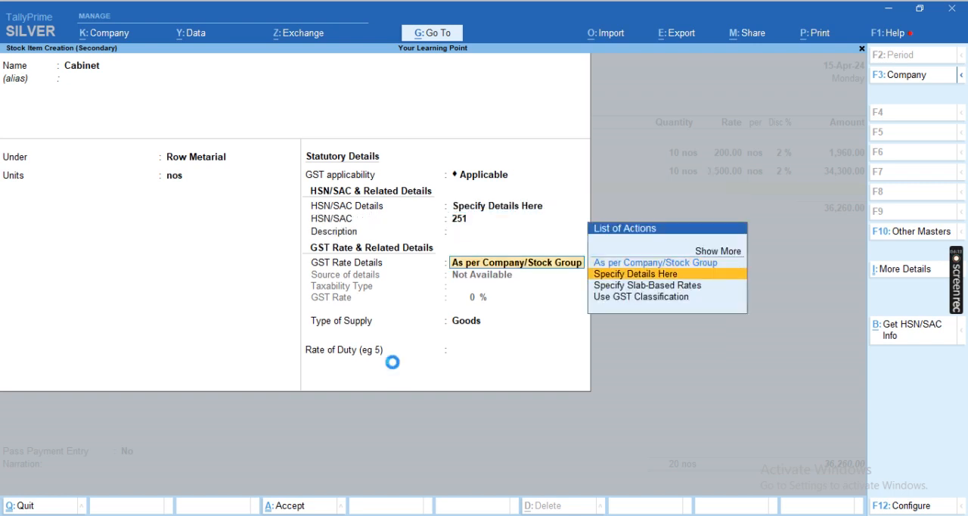
key("Return")
key("Return")
type("18")
key("Return")
- Fill the Cabinet line with quantity 10 nos, rate 1200 and a 1% discount, and allocate the amount to the Purchase ledger
key("Return")
key("Return")
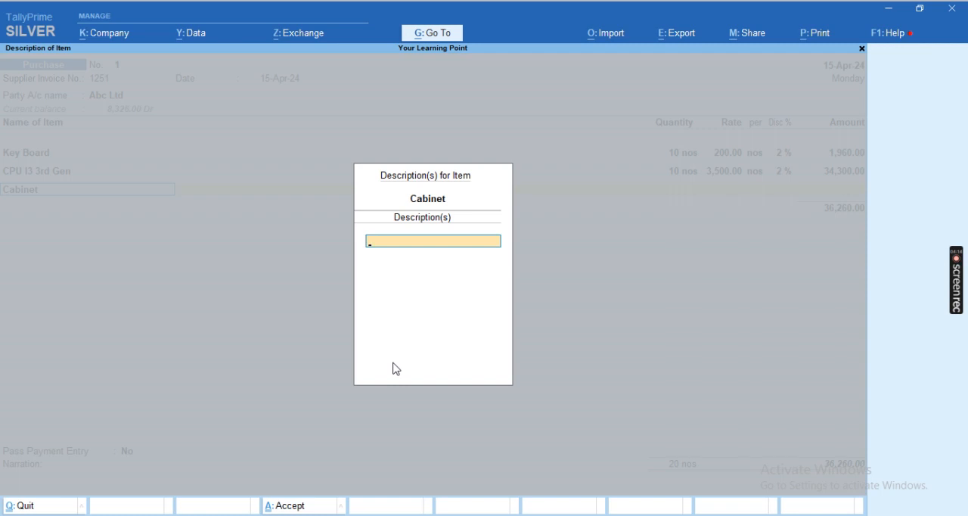
key("Return")
type("10")
key("Return")
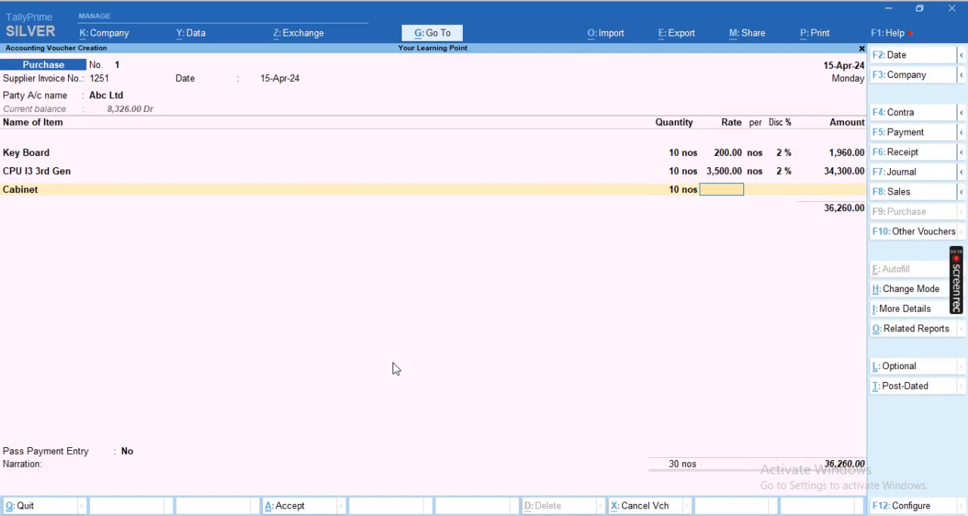
type("1200")
key("Return")
key("Return")
type("1")
key("Return")
key("Return")
key("Return")
key("Return")
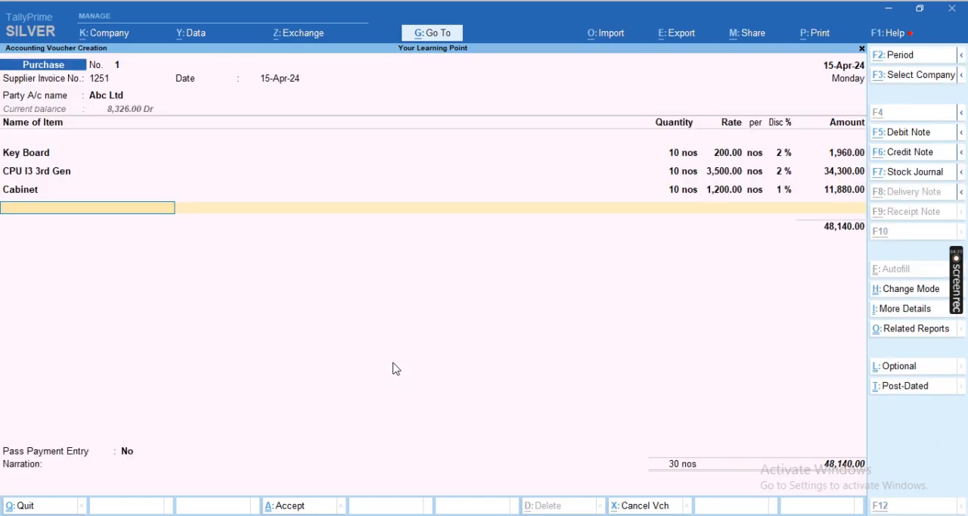
- Start a new stock item named RAM 8GB under the group Row Metarial with units nos
key("alt+c")
type("RAM 8GB")
key("Return")
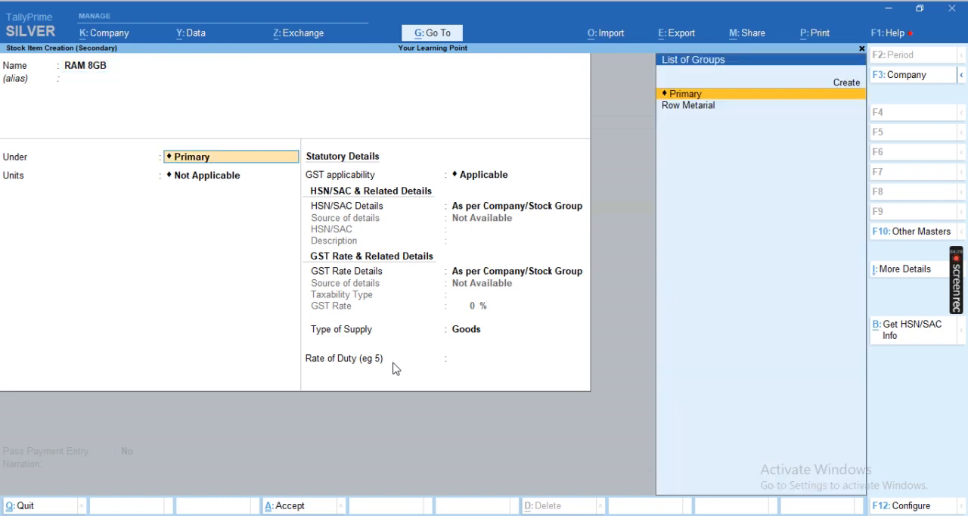
key("Down")
key("Return")
key("Down")
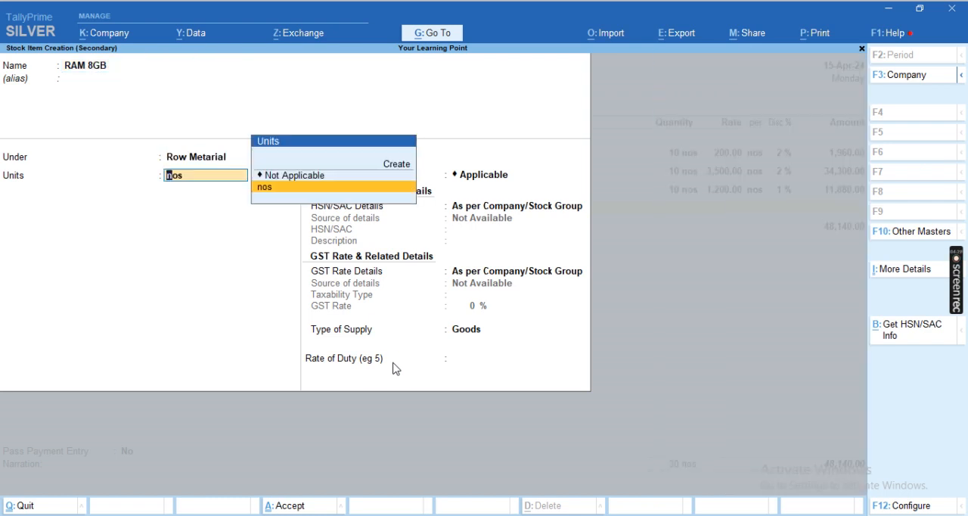
key("Return")
- Specify the HSN/SAC details of the RAM item directly, with code 12551 and no description
key("Down")
key("Return")
type("125")
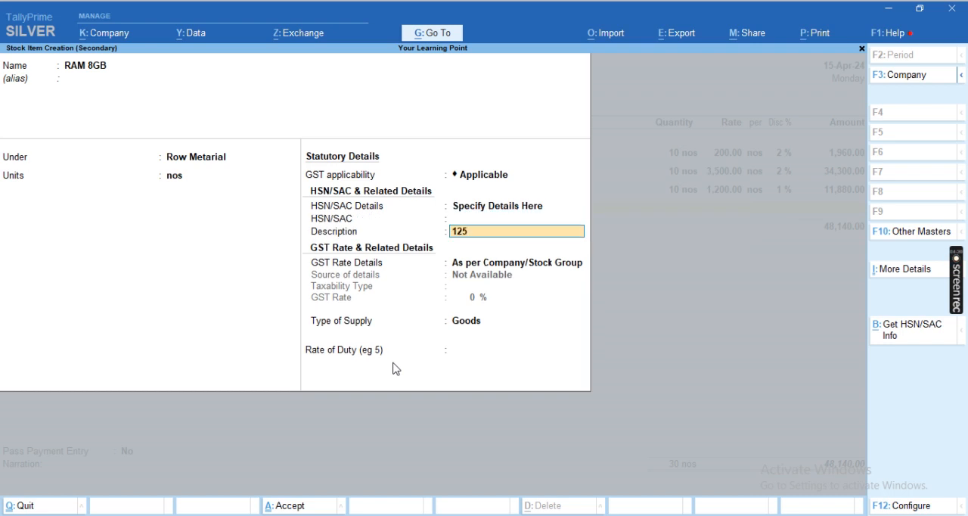
key("BackSpace")
key("BackSpace")
key("BackSpace")
key("BackSpace")
type("12551")
key("Return")
key("Return")
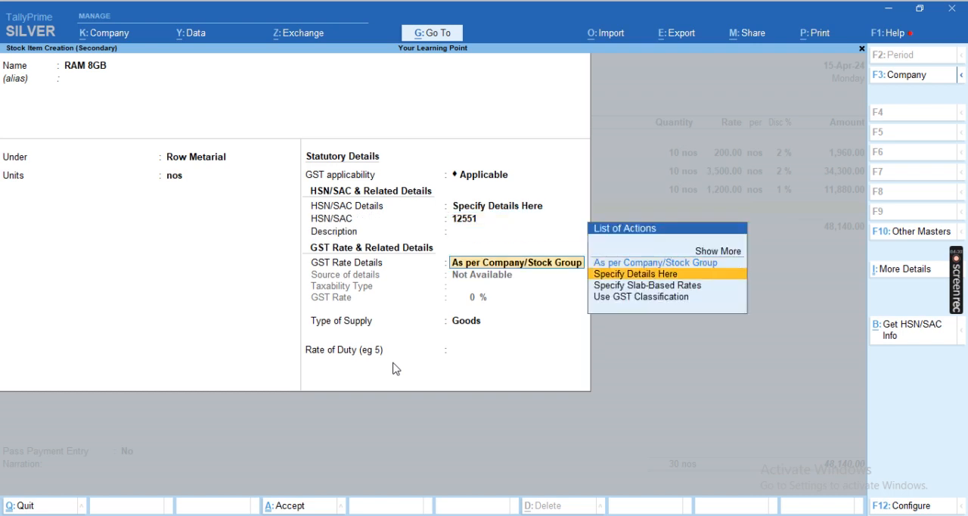
- Specify a GST rate of 18% for the RAM item and save it
key("Down")
key("Return")
key("Return")
type("8")
key("Return")
key("Return")
key("BackSpace")
key("BackSpace")
type("18")
- Fill the RAM line with quantity 10 nos, rate 1800 and a 2% discount, and allocate the amount to the Purchase ledger
key("Return")
key("Return")
key("Return")
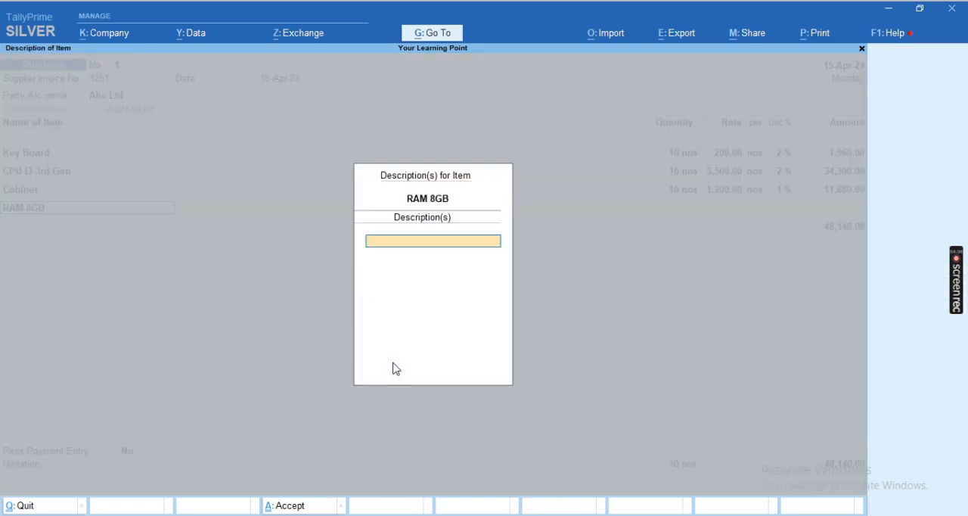
key("Return")
type("10 nos")
key("Return")
type("1,800")
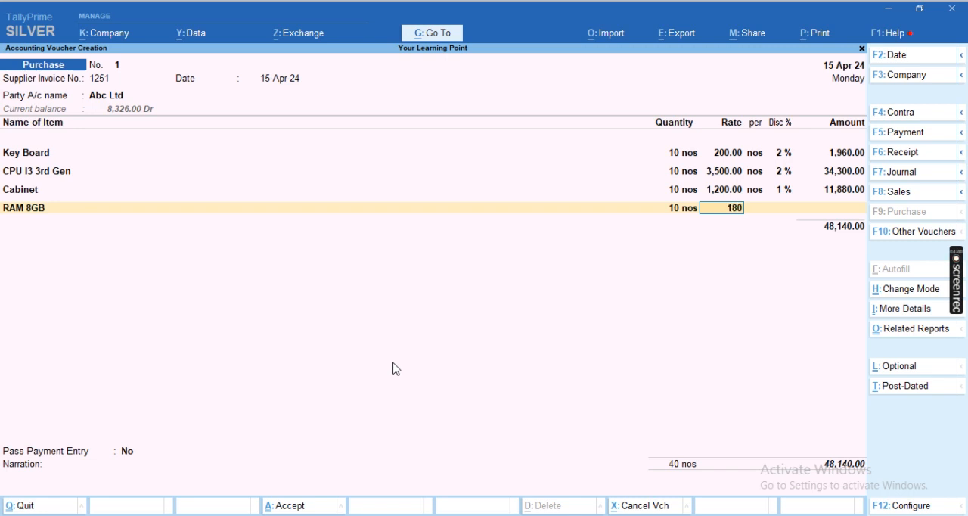
key("Return")
type("2")
key("Return")
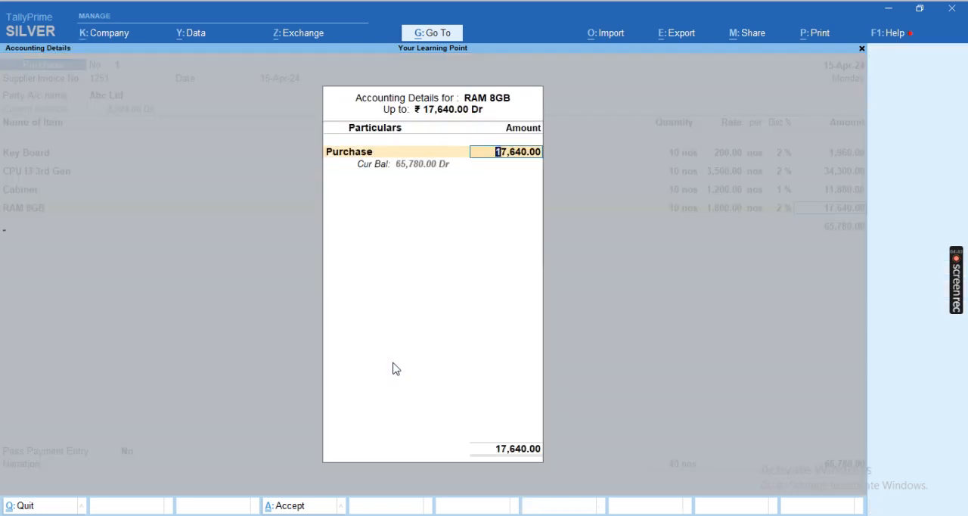
key("Return")
- Start a new stock item named Led Tv 21" under the group Row Metarial with units nos
key("alt+c")
type("L")
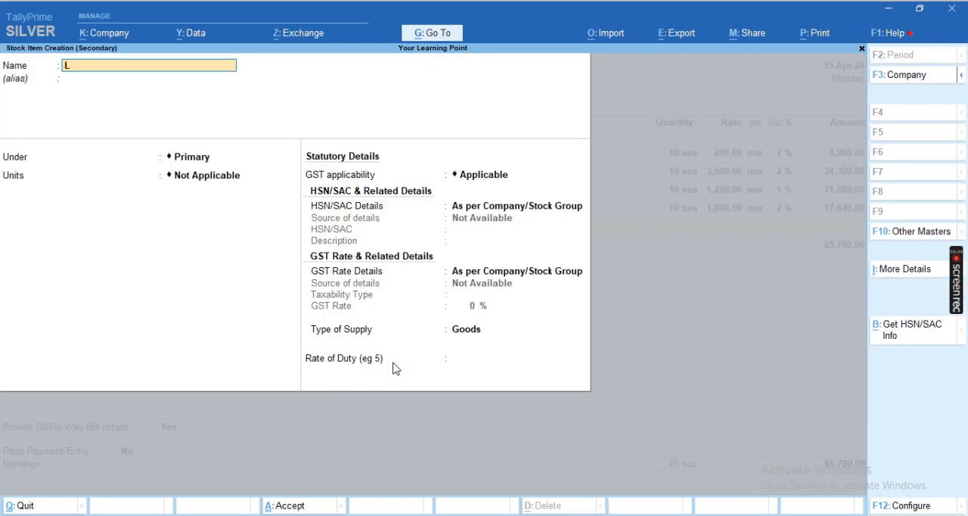
type("ed Tv 32")
key("BackSpace")
key("BackSpace")
key("BackSpace")
type("21")
key("Return")
key("Down")
key("Return")
- Specify HSN/SAC 25215 and a GST rate of 18% for the Led Tv item and save it
key("Down")
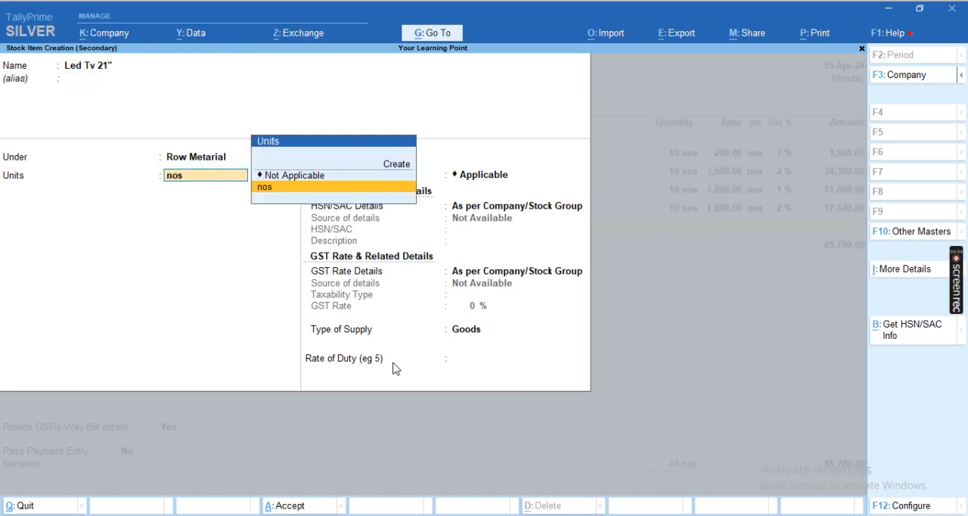
key("Return")
key("Down")
key("Return")
type("25215")
key("Return")
key("Down")
key("Return")
key("Return")
type("1,8")
- Fill the Led Tv line with quantity 10 nos, rate 3500 and a 2% discount, and allocate the amount to the Purchase ledger
key("Return")
key("Return")
key("Return")
key("Return")
type("10")
key("Return")
type("3500")
key("Return")
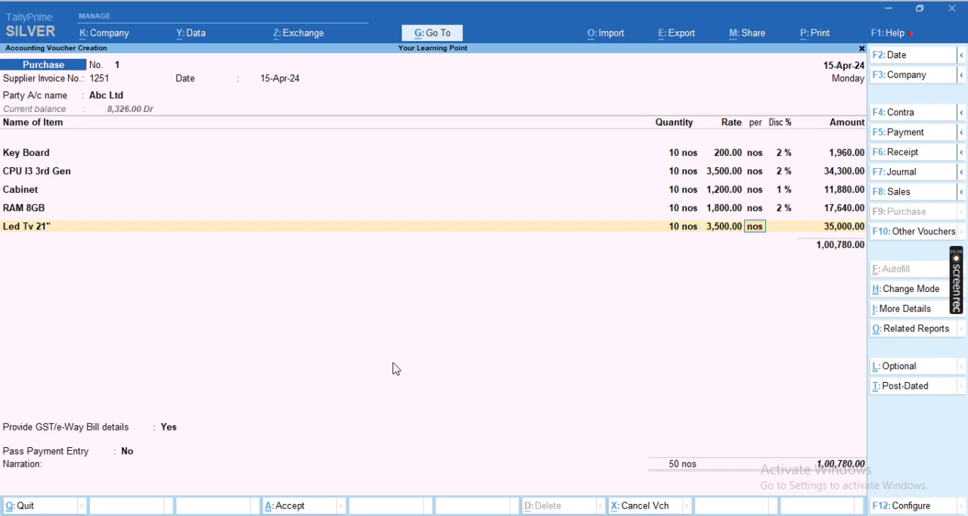
key("Return")
key("Return")
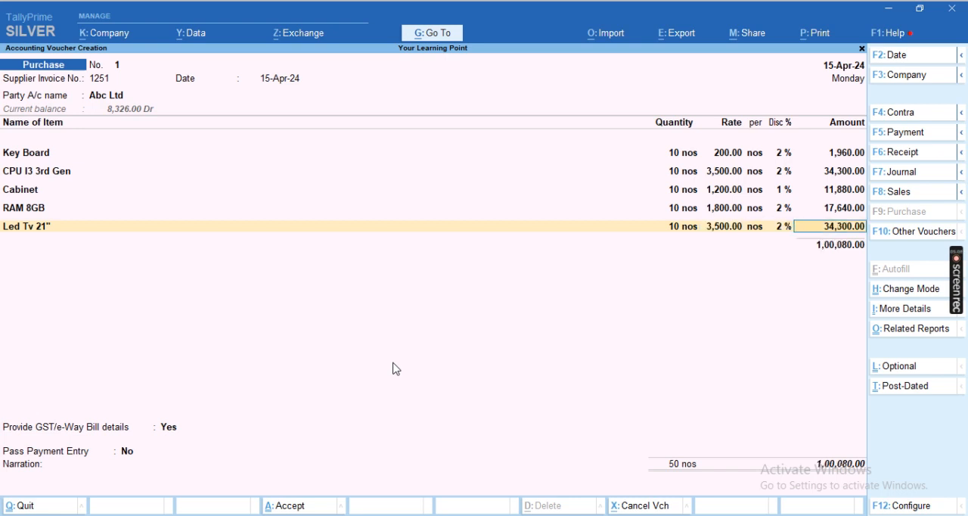
key("Return")
key("Return")
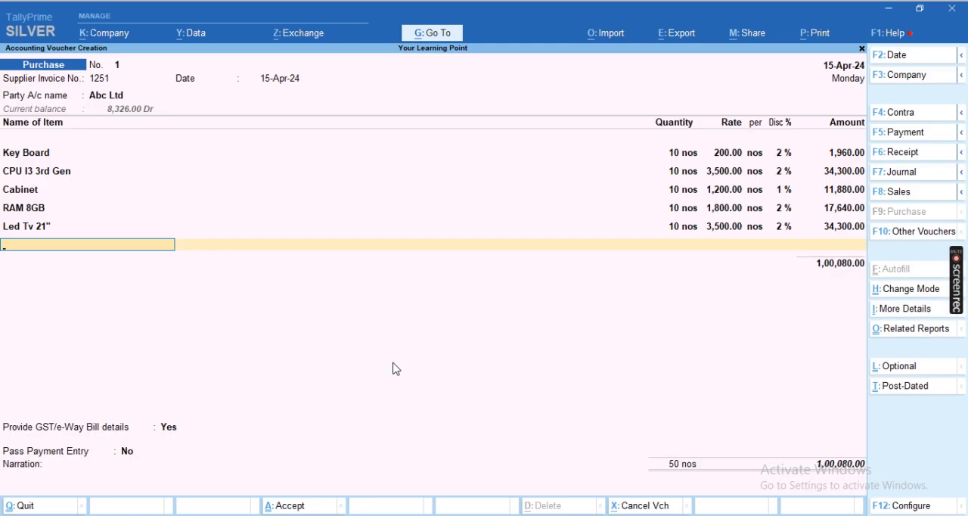
- Start a new stock item named HDD 500GB under the group Row Metarial with units nos
key("alt+c")
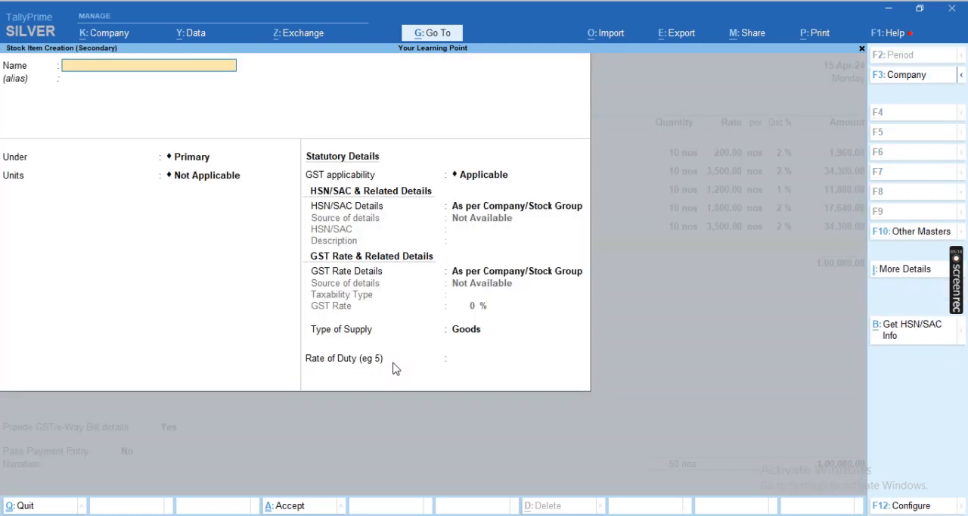
type("HDD 500GB")
key("Return")
key("Return")
key("Down")
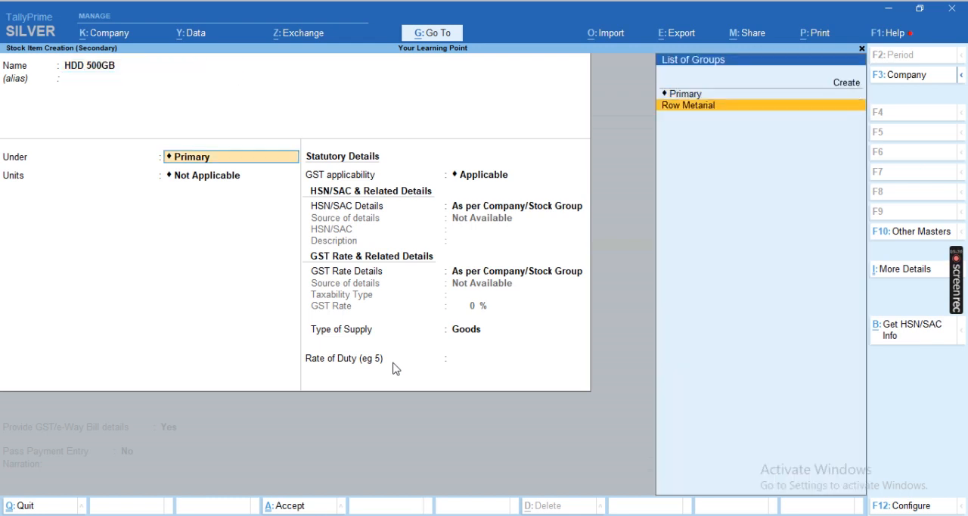
key("Return")
key("Return")
key("Return")
key("Return")
- Specify HSN/SAC 25150 and a taxable GST rate of 18% for the HDD 500GB item and save it
key("Down")
key("Up")
key("Up")
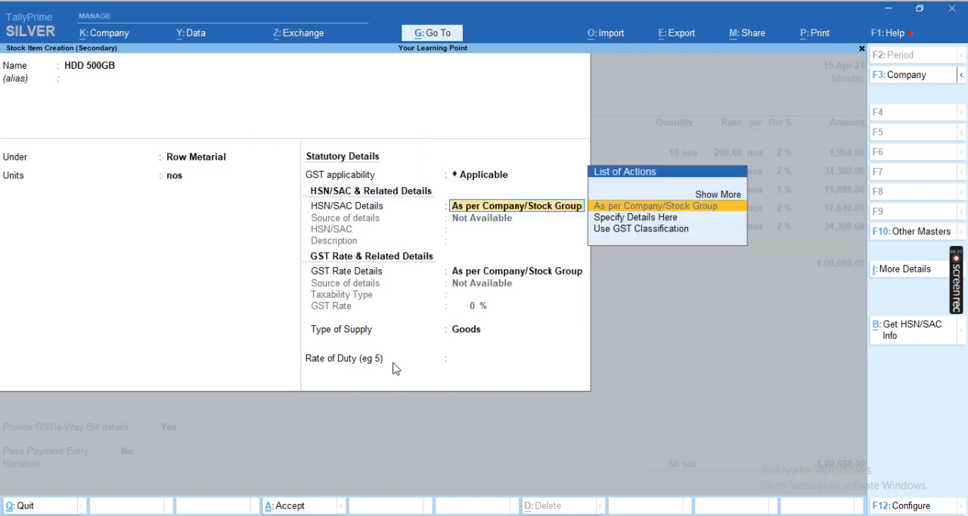
key("Down")
key("Return")
type("25150")
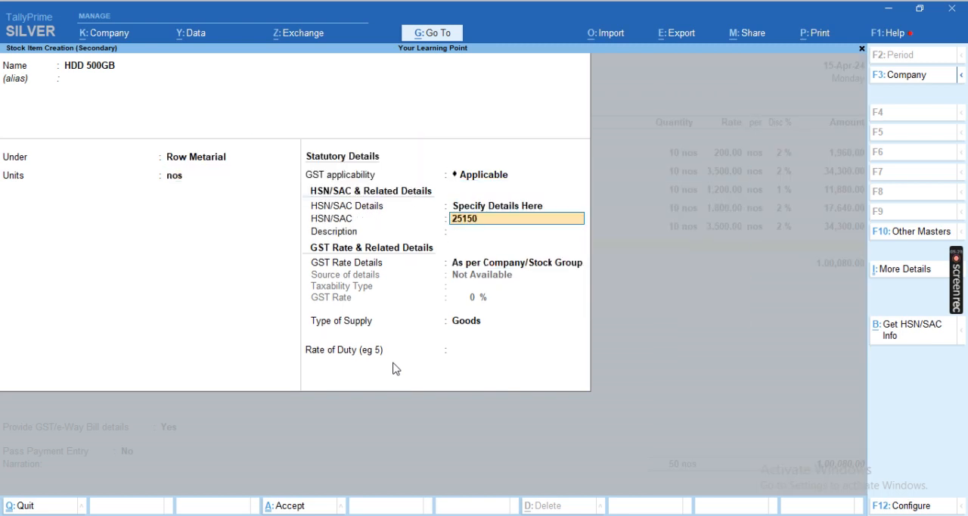
key("Return")
key("Return")
key("Down")
key("Return")
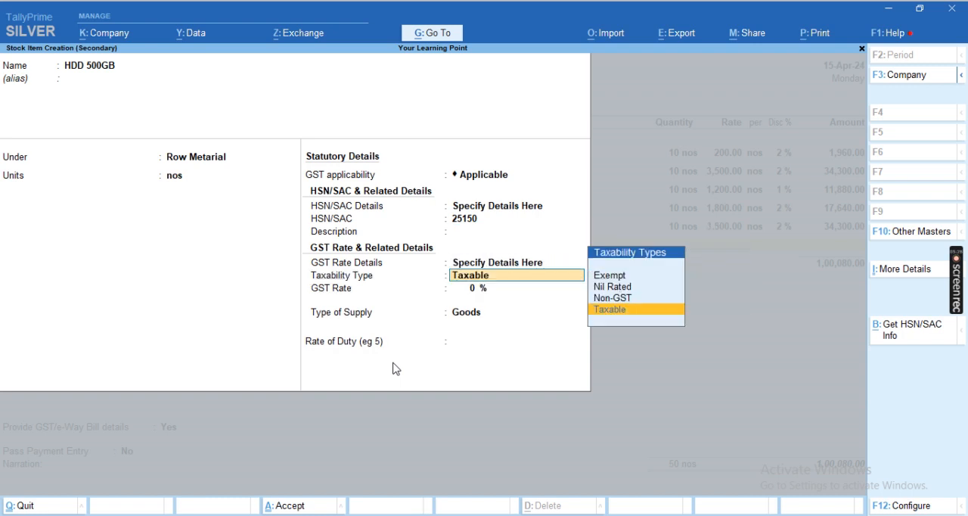
key("Return")
key("Return")
key("BackSpace")
type("18")
key("Return")
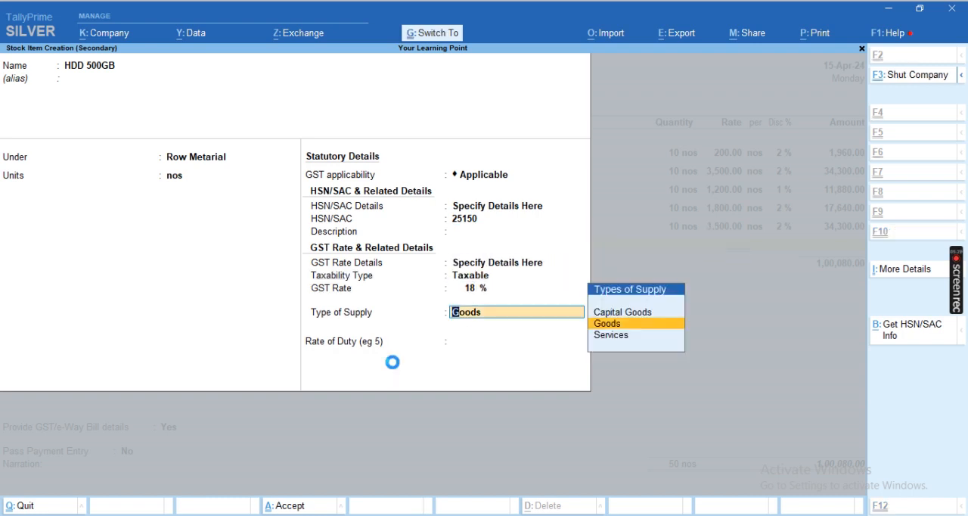
key("ctrl+a")
- Fill the HDD 500GB line with quantity 10 nos, rate 3450 and a 1% discount, and allocate the amount to the Purchase ledger
key("Return")
type("10")
key("Return")
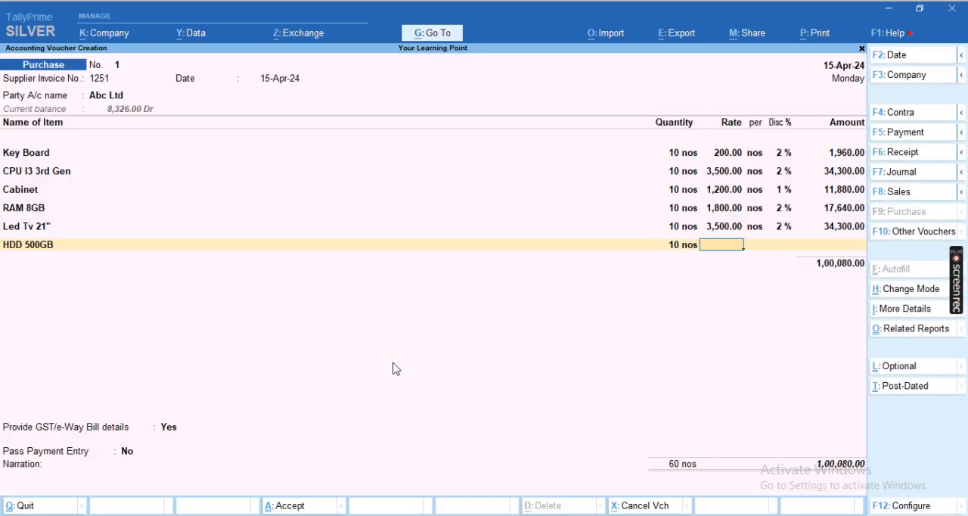
type("3450")
key("Return")
key("Return")
type("1")
key("Return")
key("Return")
key("Return")
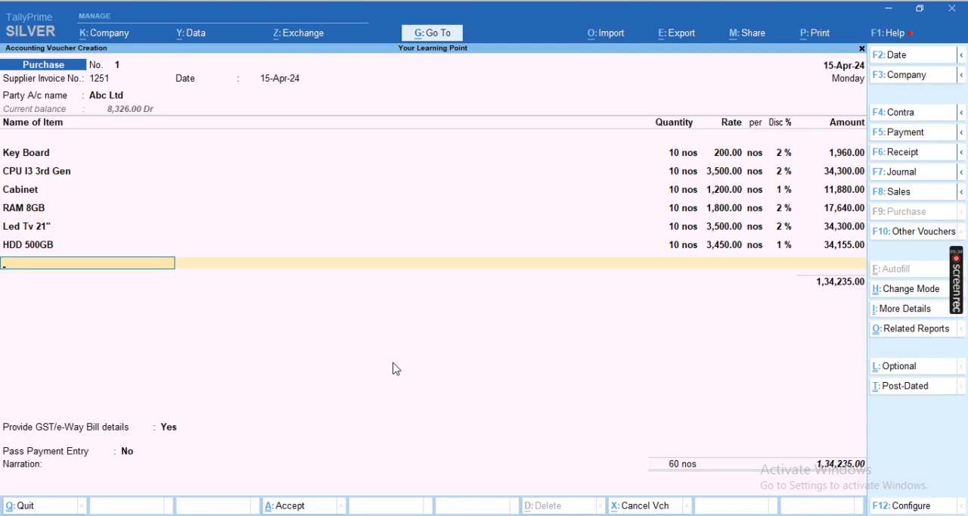
- Start a new stock item named Mouse under the group Row Metarial with units nos
key("alt+c")
type("Mouse")
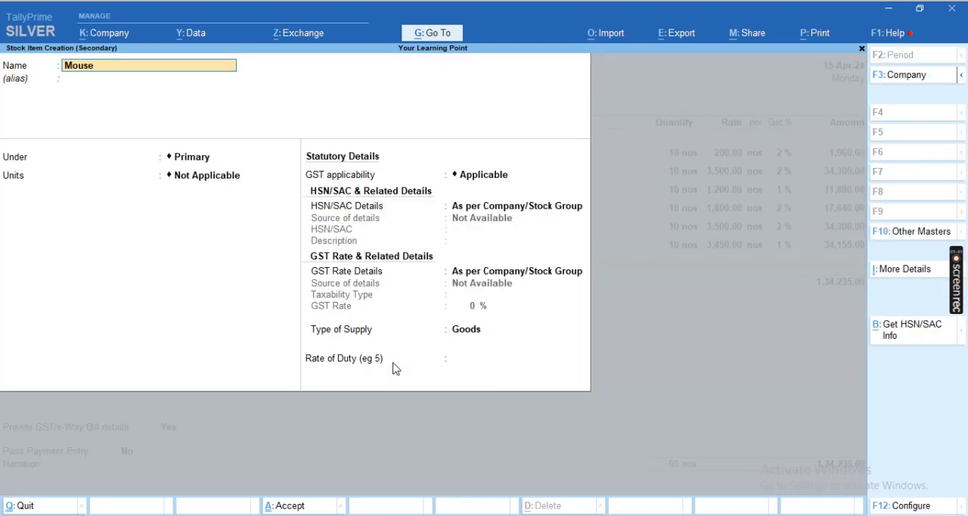
key("Return")
key("Down")
key("Return")
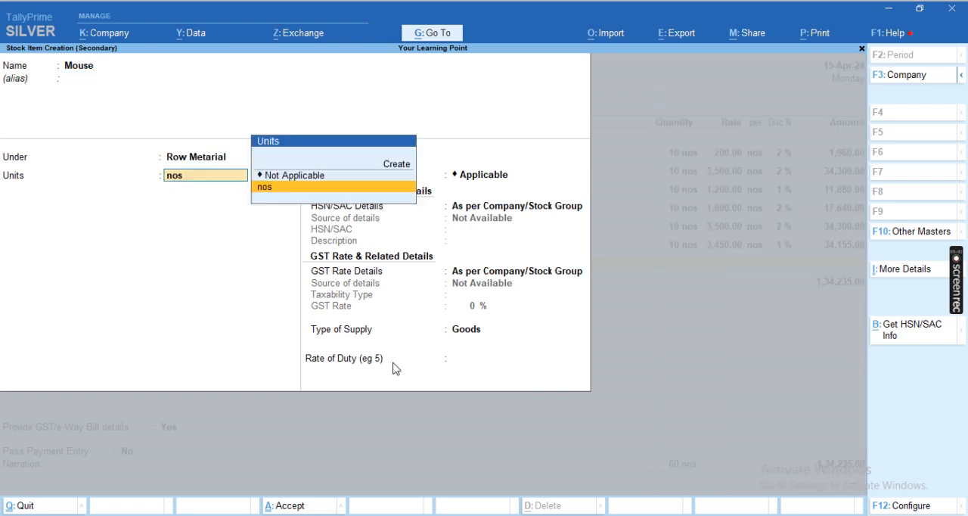
key("Return")
- Specify HSN/SAC 2515 and a GST rate of 18% for the Mouse item and save it
key("Return")
type("2515")
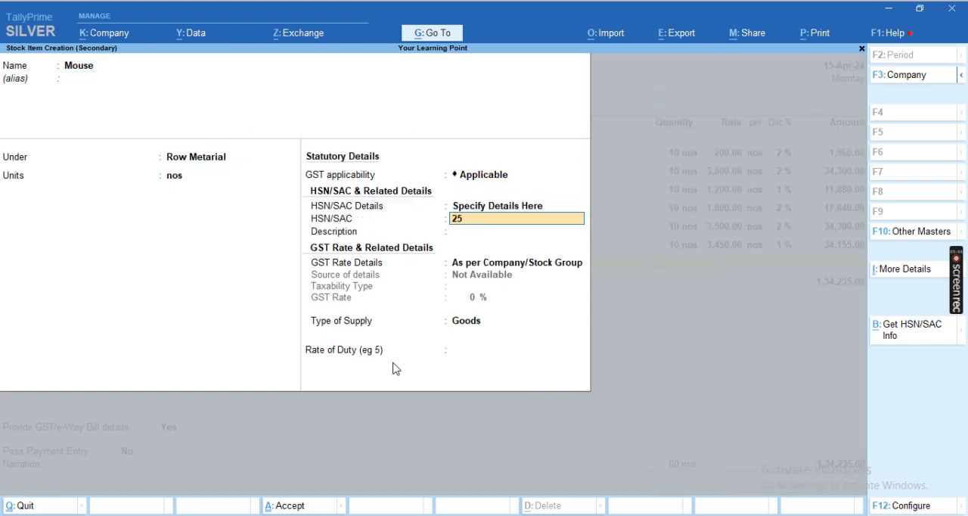
key("Return")
key("Return")
key("Down")
key("Return")
key("Return")
type("18")
- Fill the Mouse line with quantity 10 nos, rate 250 and a 1% discount, and allocate the amount to the Purchase ledger
key("Return")
key("Return")
key("ctrl+a")
type("10")
key("Return")
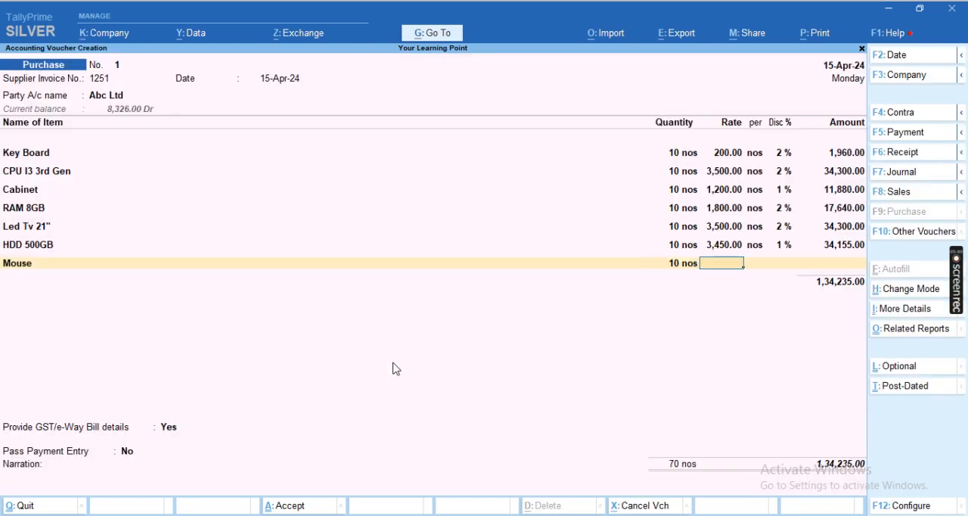
type("250")
key("Return")
type("1")
key("Return")
key("Return")
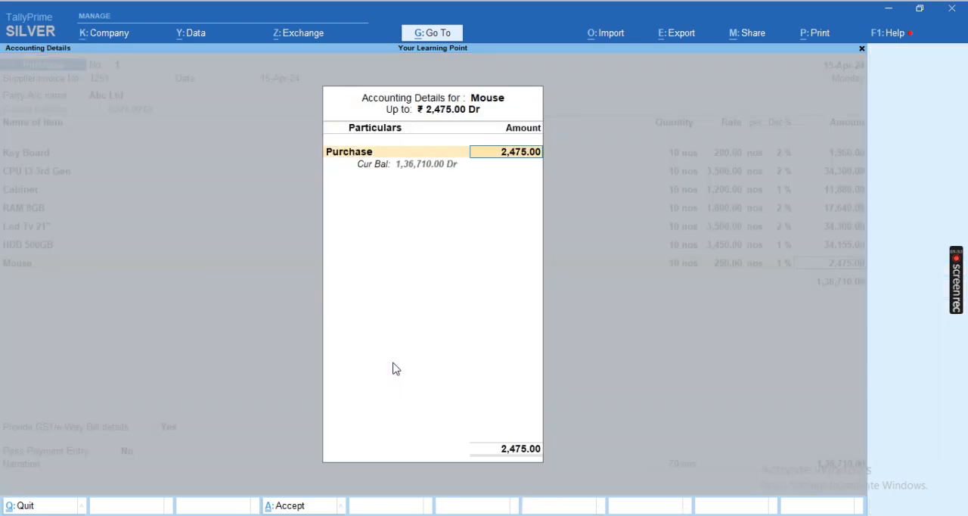
key("Return")
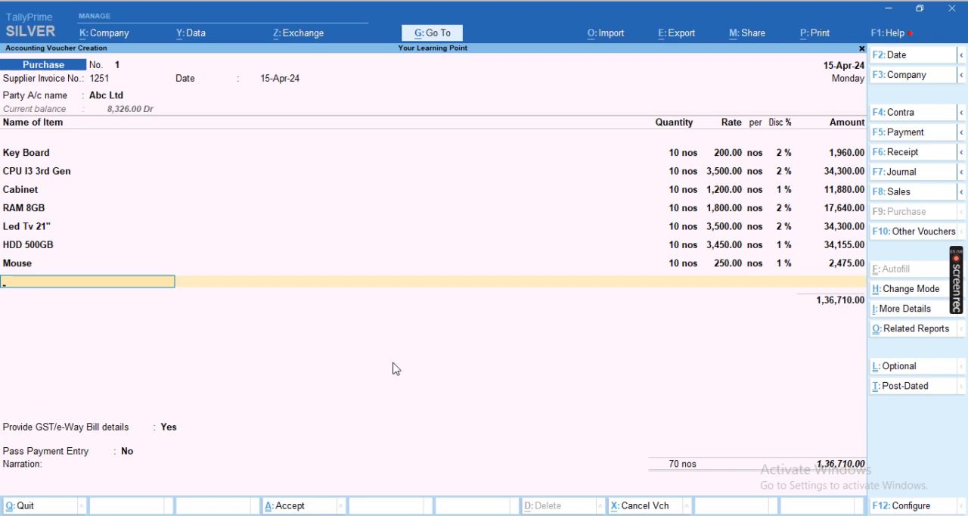
- Start a new stock item named SMPS under the group Row Metarial with units nos
key("alt+c")
type("M")
key("BackSpace")
type("SMSP")
key("BackSpace")
key("BackSpace")
type("PS")
key("Return")
key("Down")
key("Return")
key("Down")
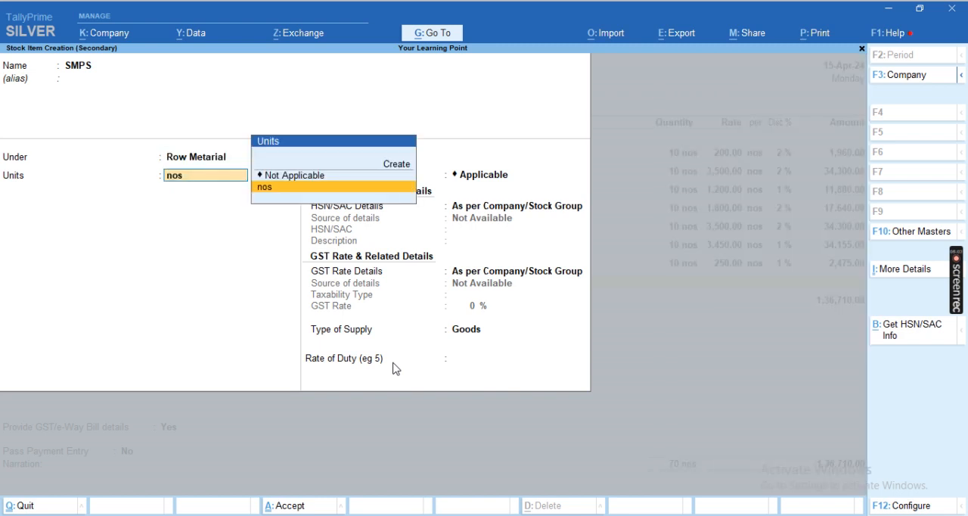
key("Return")
- Specify HSN/SAC 5154 and a taxable GST rate of 18% for the SMPS item and save it
key("Return")
key("Down")
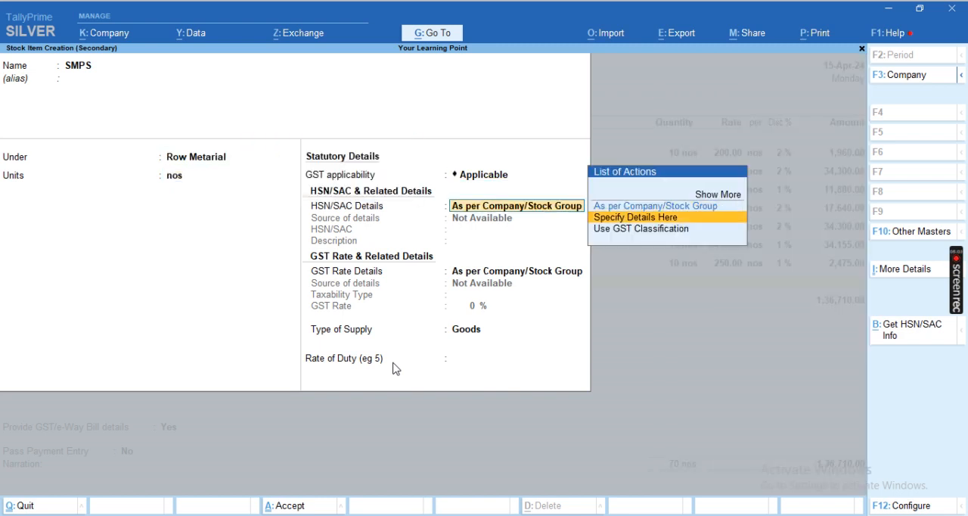
key("Return")
type("5154")
key("Return")
key("Return")
key("Down")
key("Return")
key("Return")
type("18")
key("Return")
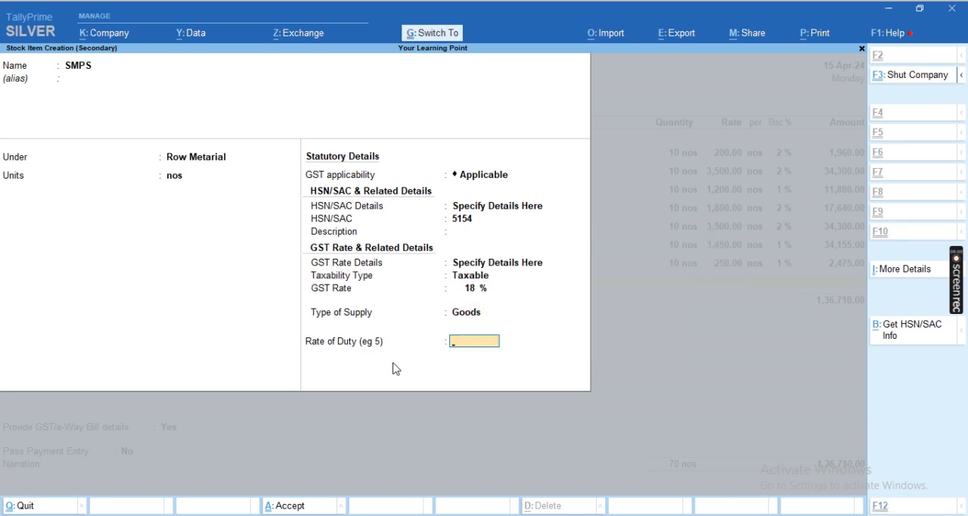
- Fill the SMPS line with quantity 10 nos, rate 2510 and a 2% discount, and allocate the amount to the Purchase ledger
key("Return")
key("Return")
type("10")
key("Return")
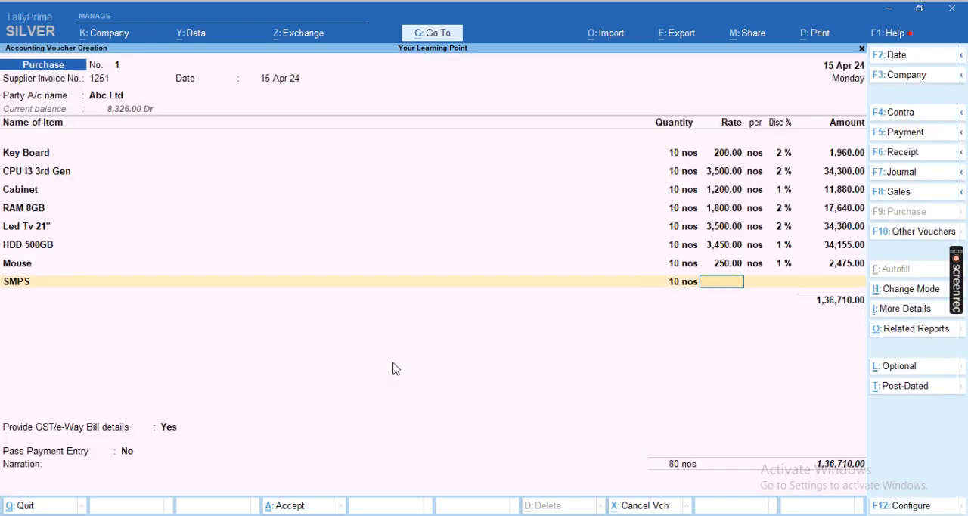
type("2510")
key("Return")
type("2")
key("Return")
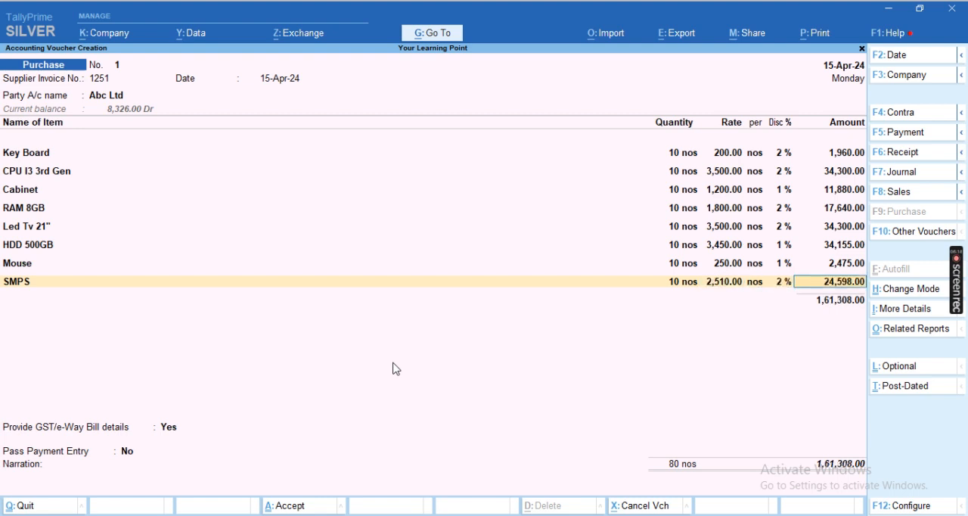
key("Return")
key("Return")
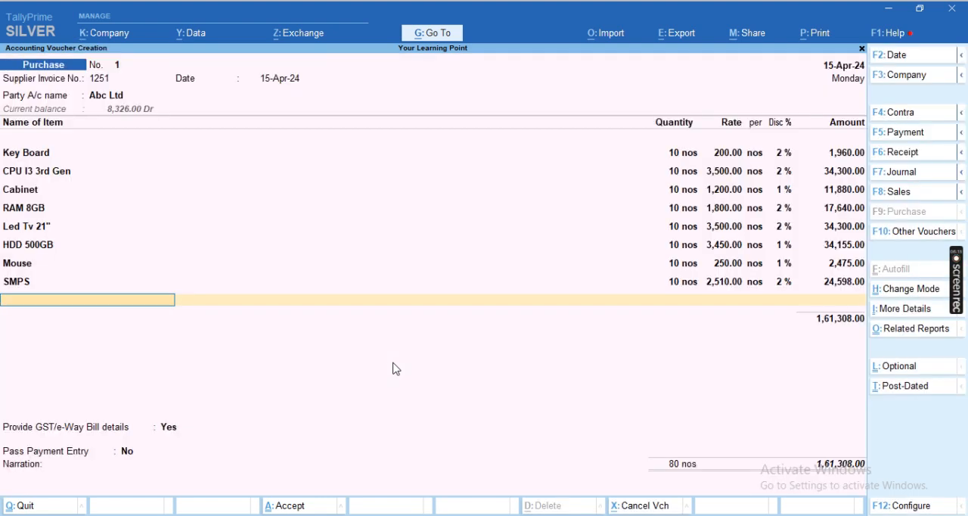
- Start a new stock item named Mother Board under the group Row Metarial with units nos
key("alt+c")
type("Mother")
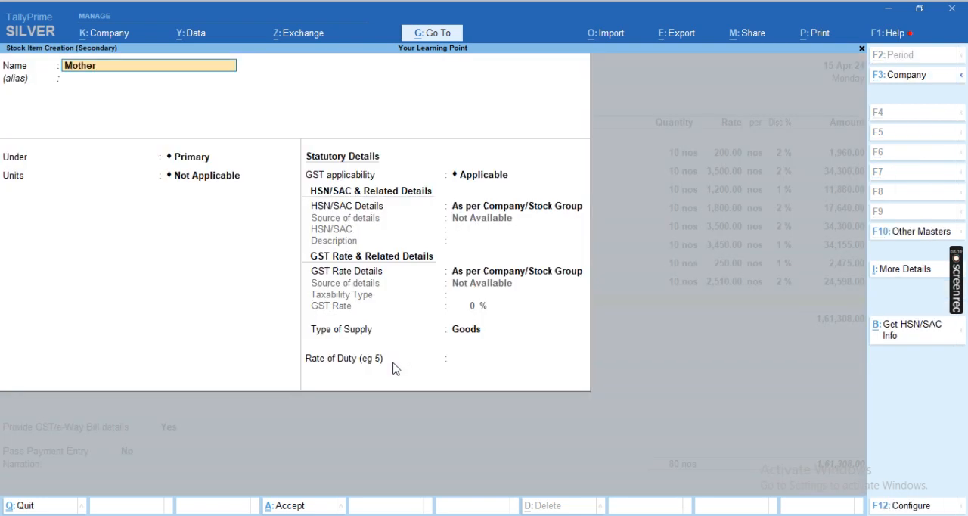
type(" Board")
key("Return")
key("Return")
key("Down")
key("Return")
key("Down")
- Specify HSN/SAC 3626 and a taxable GST rate of 18% for the Mother Board item and save it
key("Return")
key("Return")
key("Down")
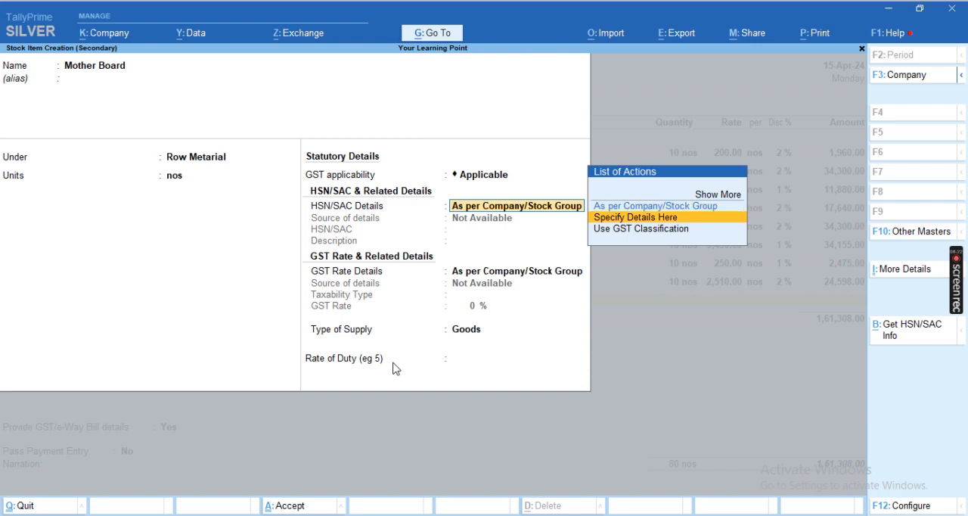
key("Return")
key("Return")
key("Up")
type("3626")
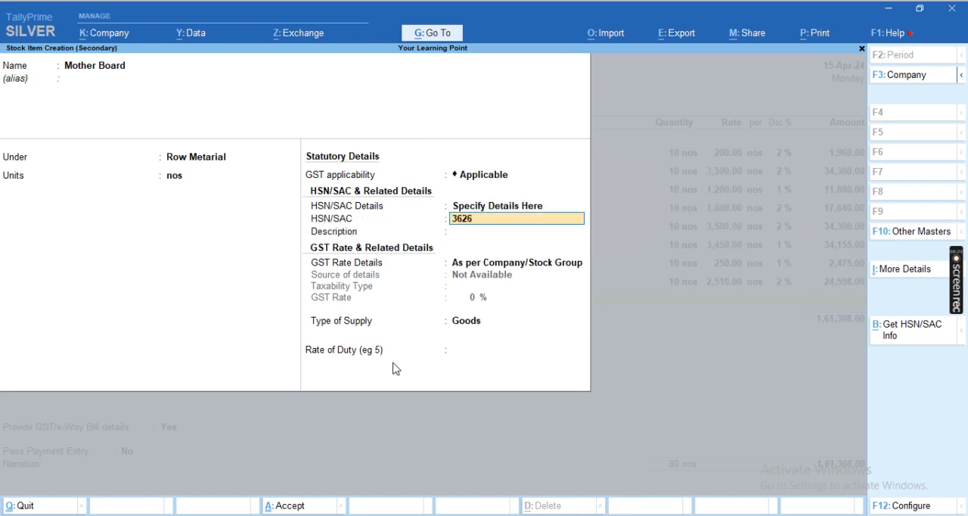
key("Return")
key("Return")
key("Return")
key("Return")
type("18")
- Fill the Mother Board line with quantity 10 nos, rate 3620 and a 2% discount, and allocate the amount to the Purchase ledger
key("Return")
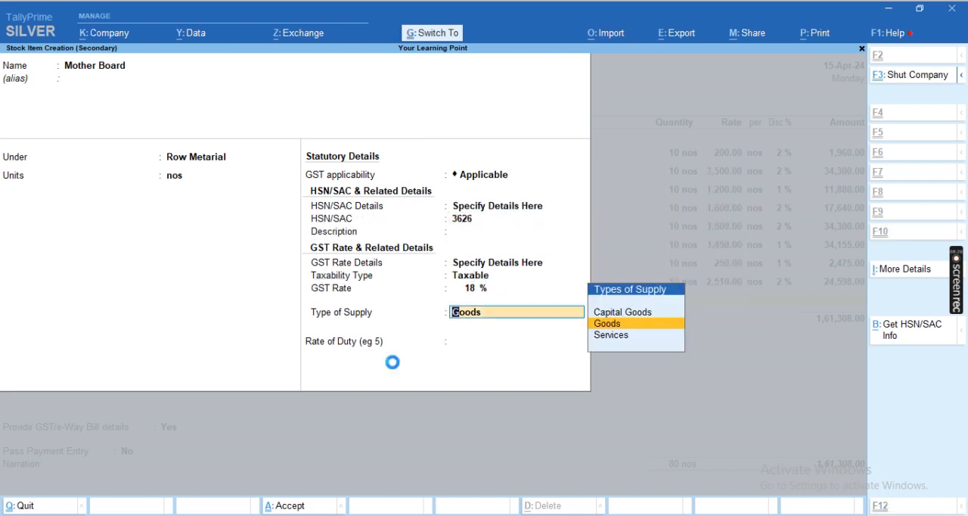
key("Return")
key("Return")
type("10")
key("Return")
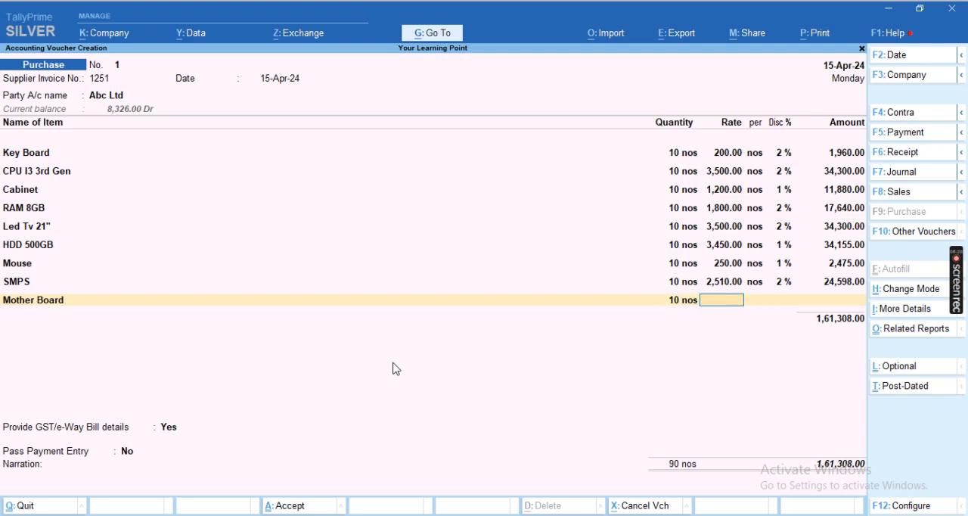
type("3,620")
key("Return")
type("2")
key("Return")
key("Return")
key("Return")
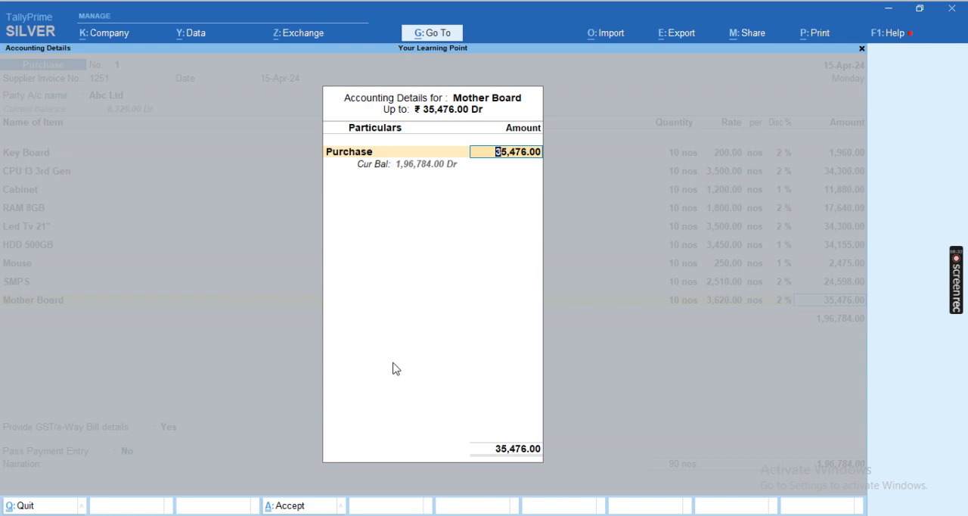
key("Return")
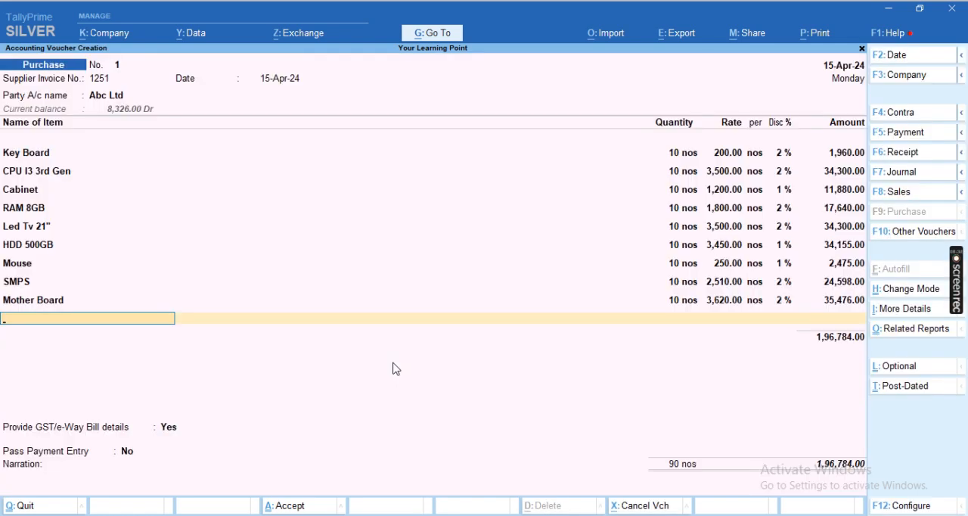
- End the item list and add the CGST and SGST ledgers with their calculated tax amounts to the purchase voucher
key("Return")
type("Cgs")
key("Return")
key("Return")
type("Sgs")
key("Return")
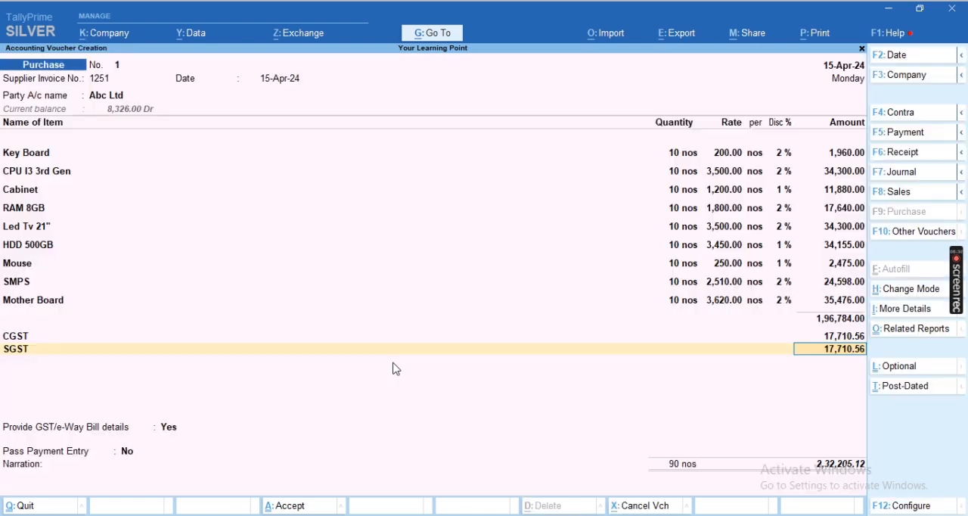
- Add the Roud Off ledger below SGST to round the voucher total
key("Return")
type("Ro")
key("Return")
key("Return")
key("Return")
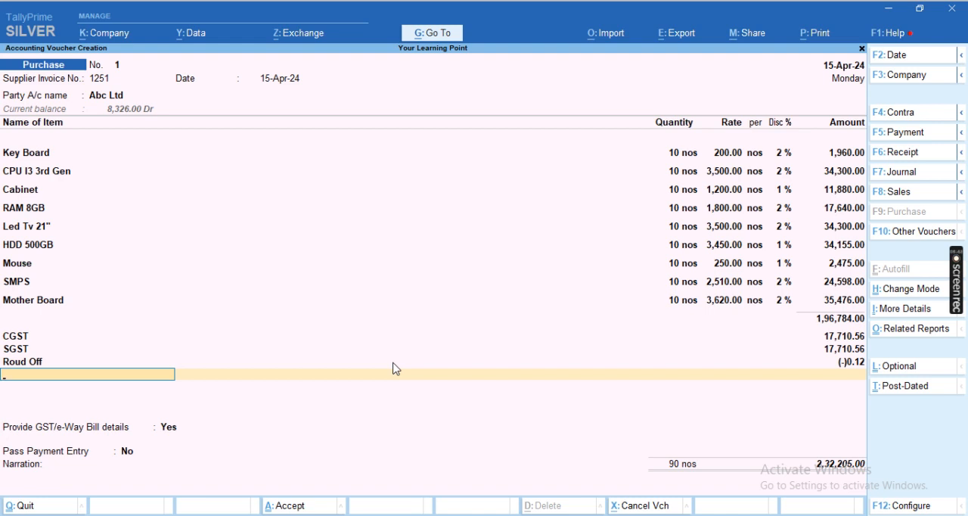
- Set Provide GST/e-Way Bill details to No, leave the narration empty and save the purchase voucher
key("Return")
key("Up")
key("Return")
key("Return")
key("Return")
key("Return")
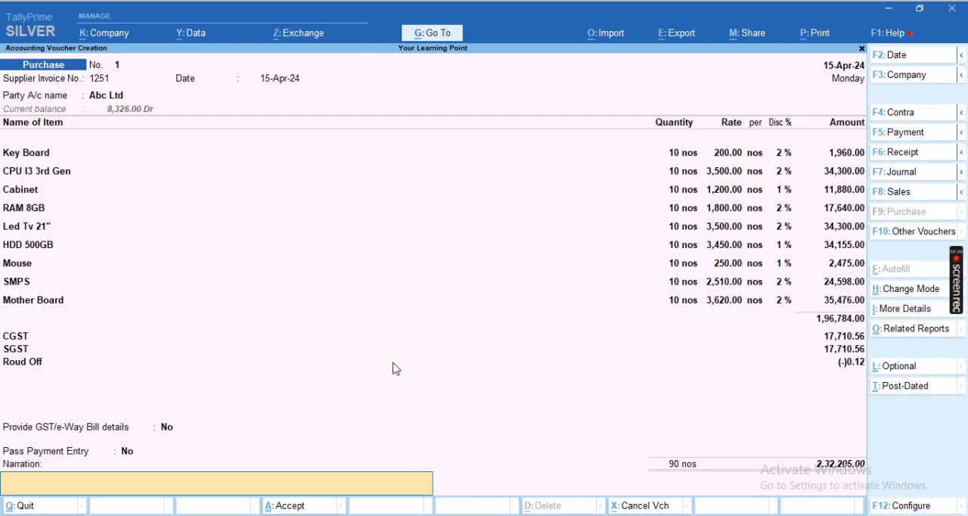
key("Return")
key("Return")
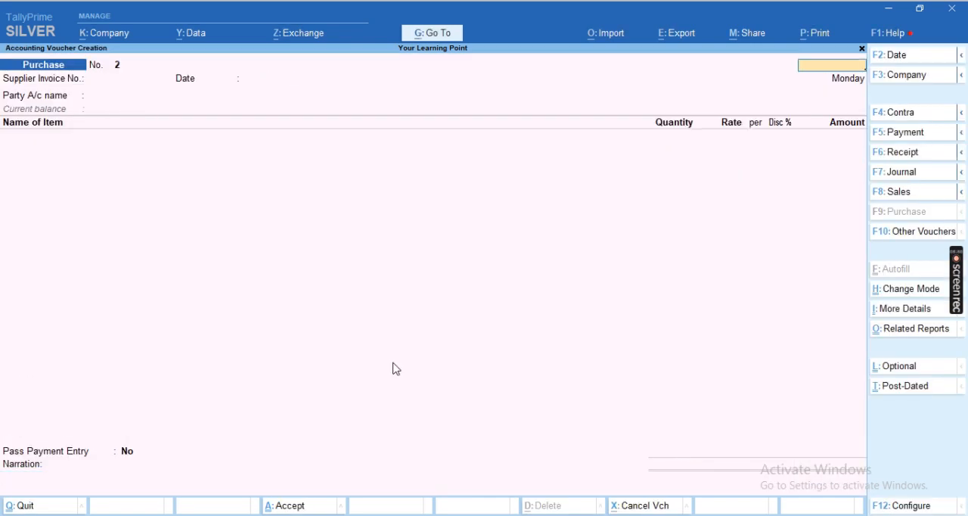
- Leave voucher entry, open the Stock Summary and examine the item balances in the Row Metarial group
key("Escape")
key("s")
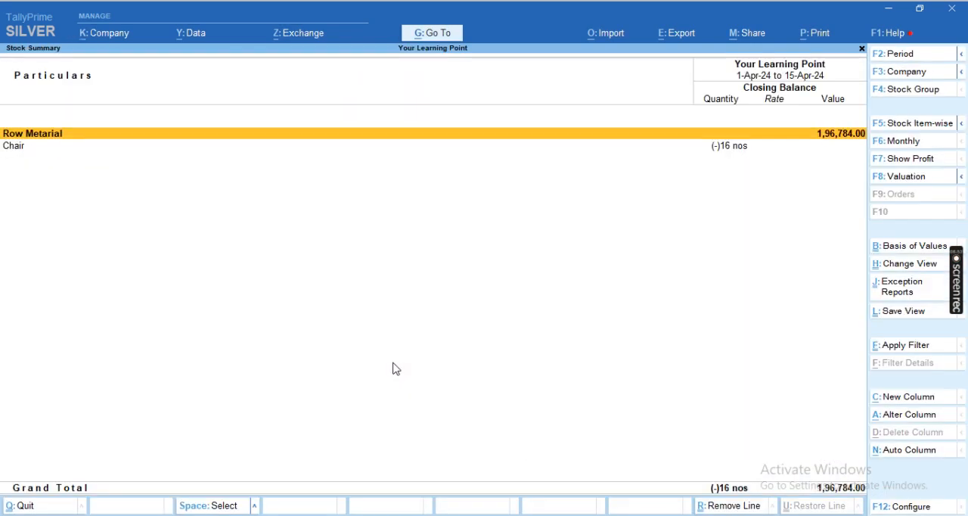
key("Down")
key("Up")
key("Return")
key("Down")
key("Down")
key("Down")
key("Down")
key("Up")
key("Up")
key("Up")
key("Up")
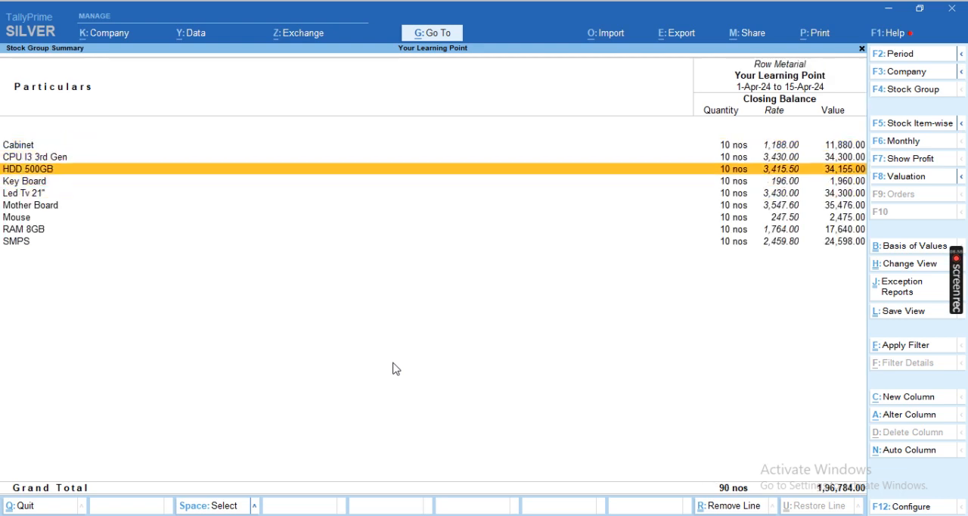
- Examine the quantities, rates and values of the Row Metarial items, compare them with the group level, and leave the Stock Summary
key("Down")
key("Down")
key("Down")
key("Down")
key("Down")
key("Down")
key("Up")
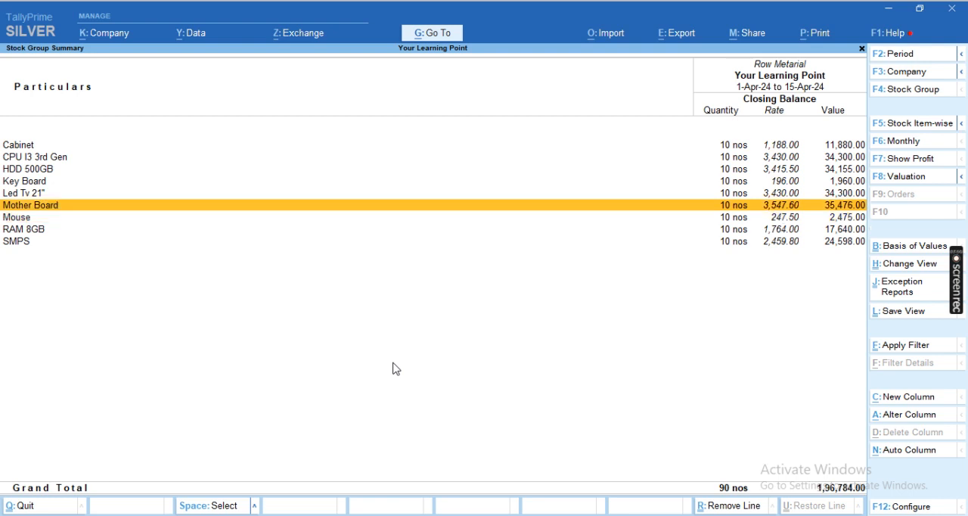
key("Escape")
key("Down")
key("Up")
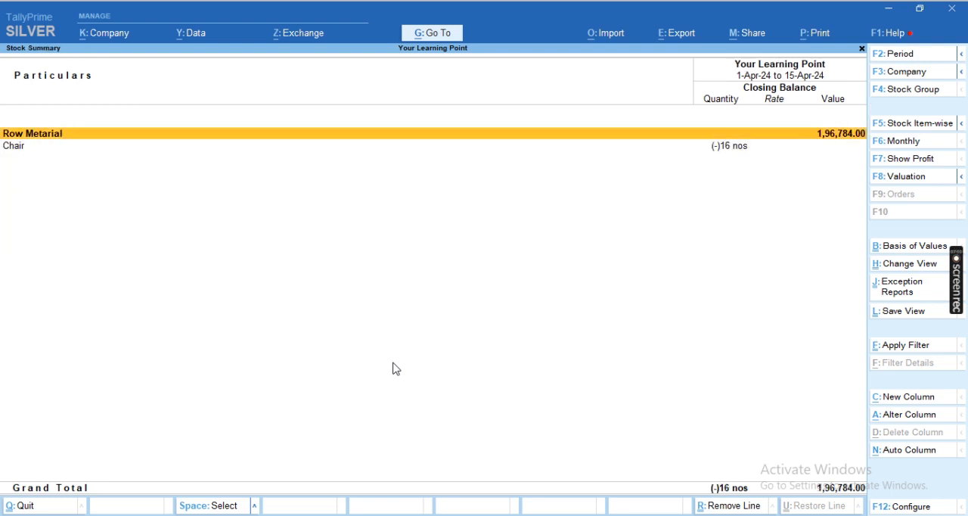
key("Return")
key("Down")
key("Down")
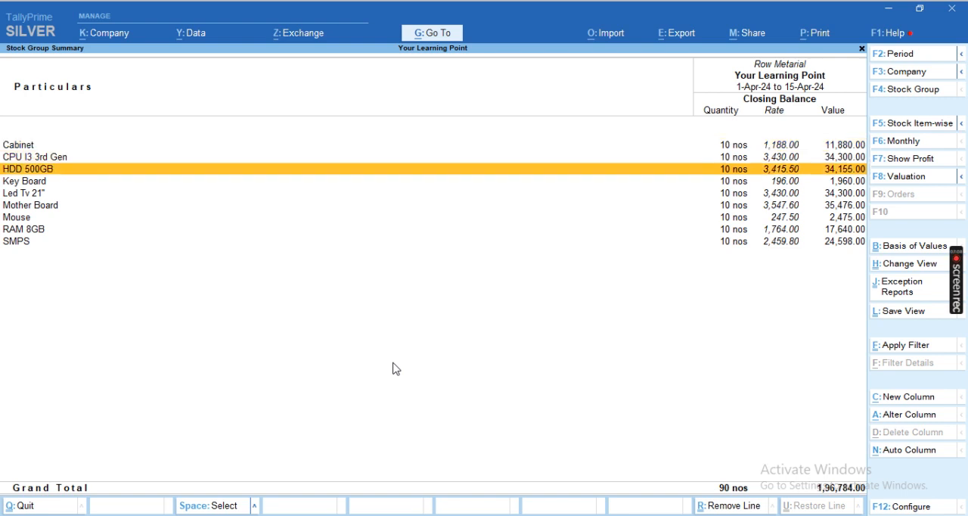
key("Up")
key("Up")
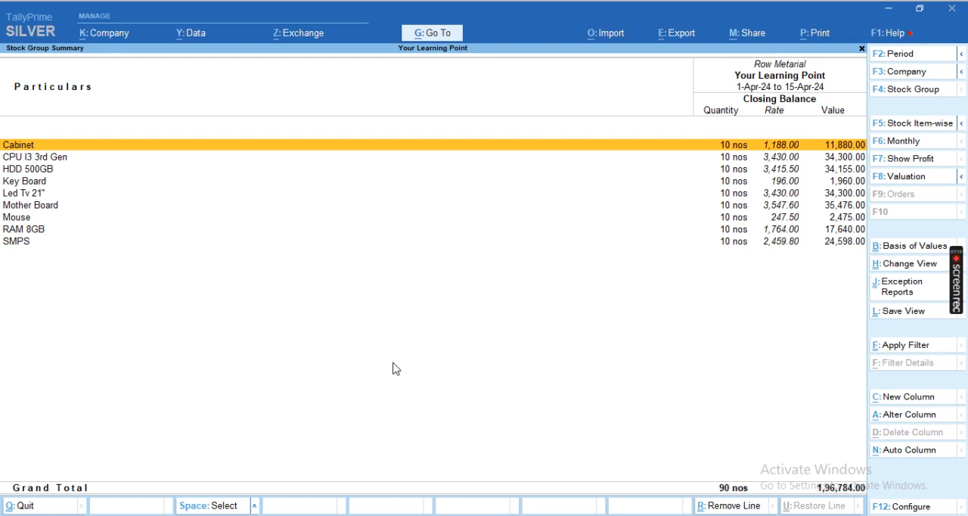
key("Escape")
key("Escape")
- Open voucher entry and start a Stock Journal voucher
key("Home")
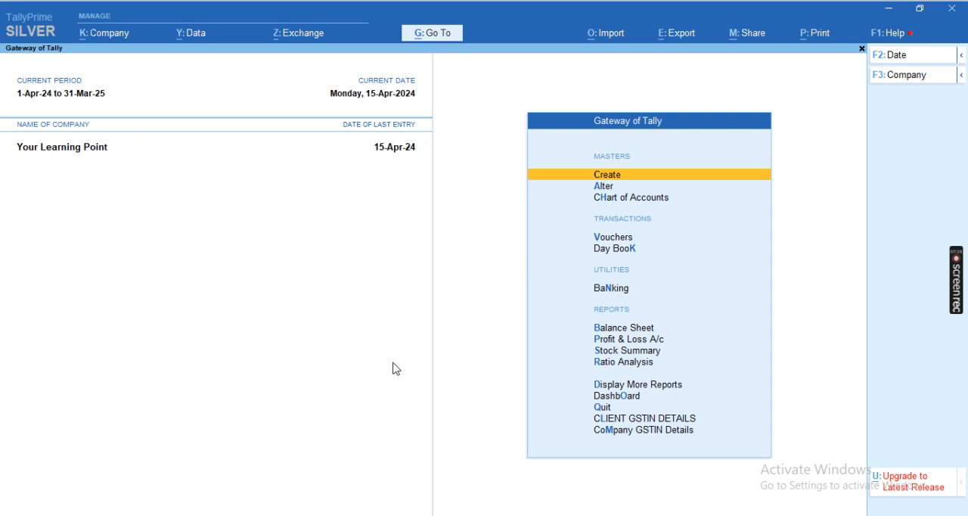
key("Down")
key("Down")
key("Down")
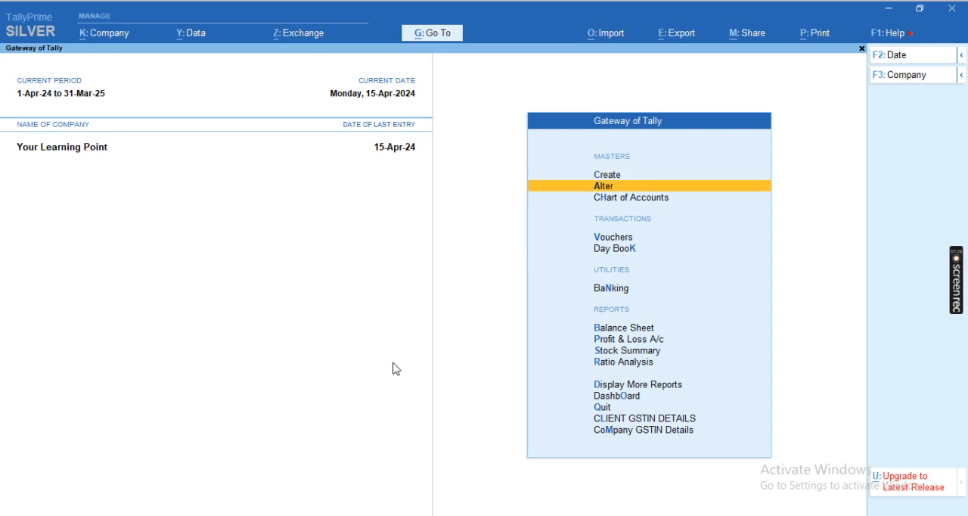
key("Return")
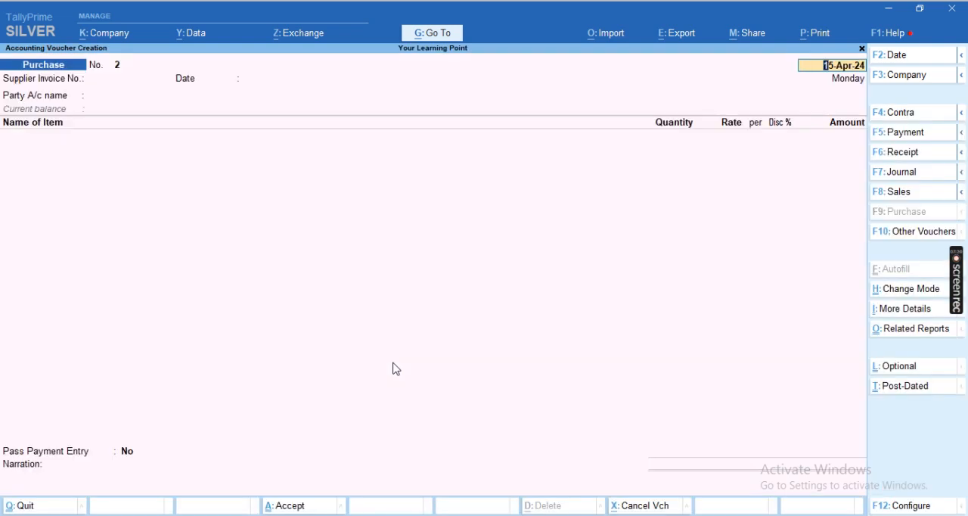
key("F7")
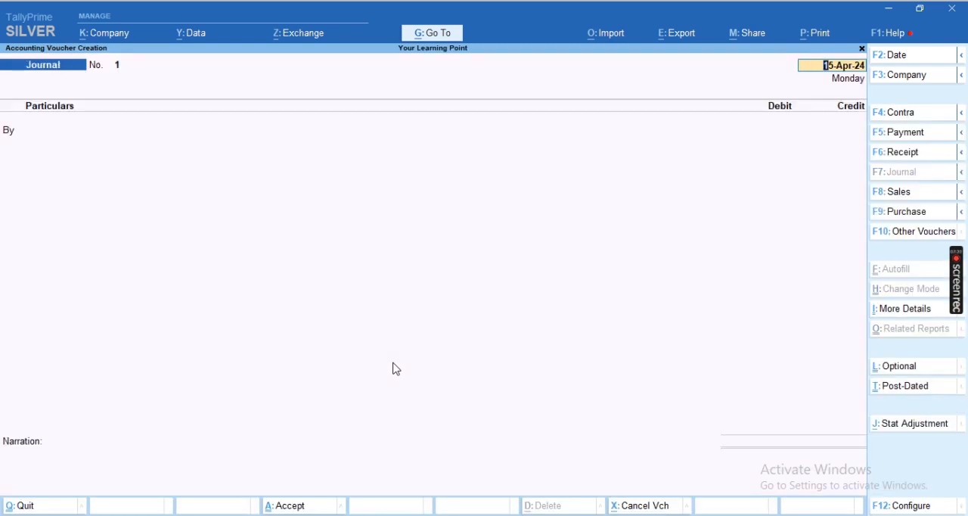
key("alt+F7")
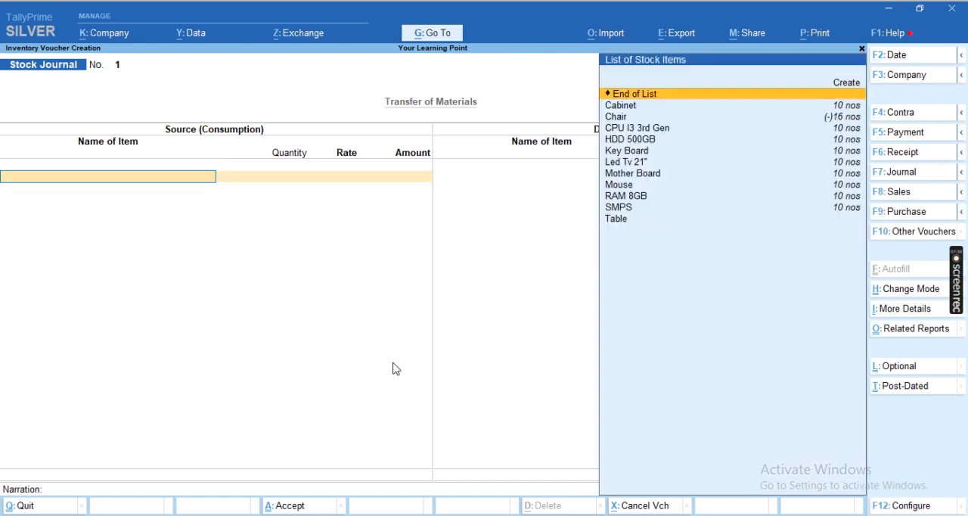
- Add 5 nos of Cabinet to the Source (Consumption) side at its default rate
key("Down")
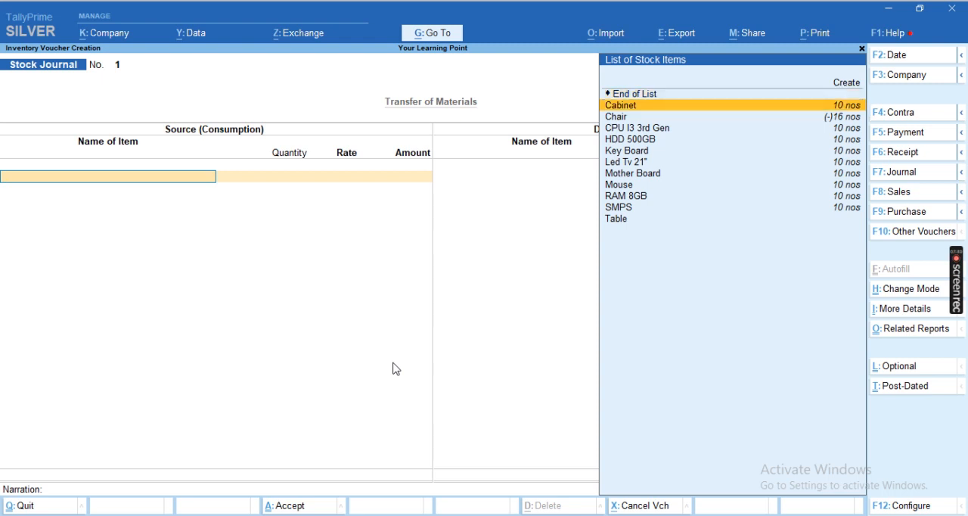
key("Return")
key("Return")
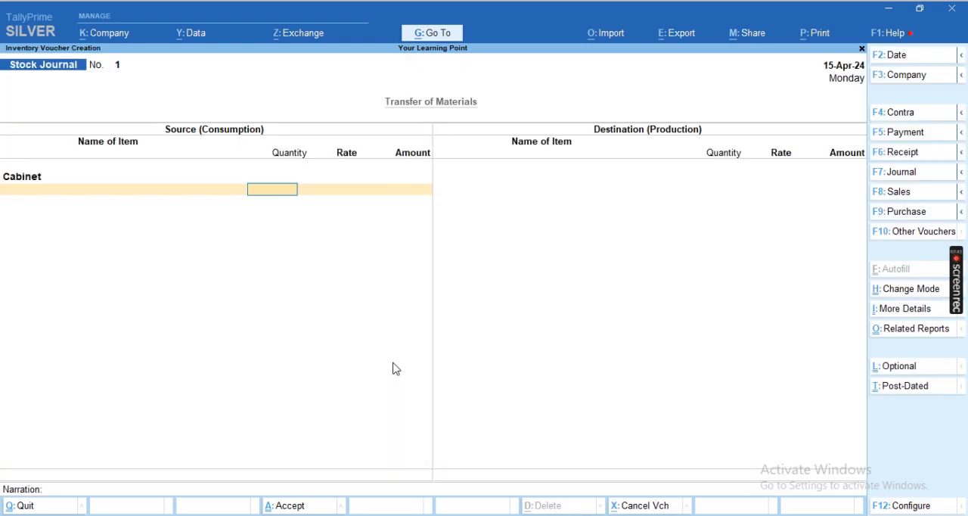
type("5")
key("Return")
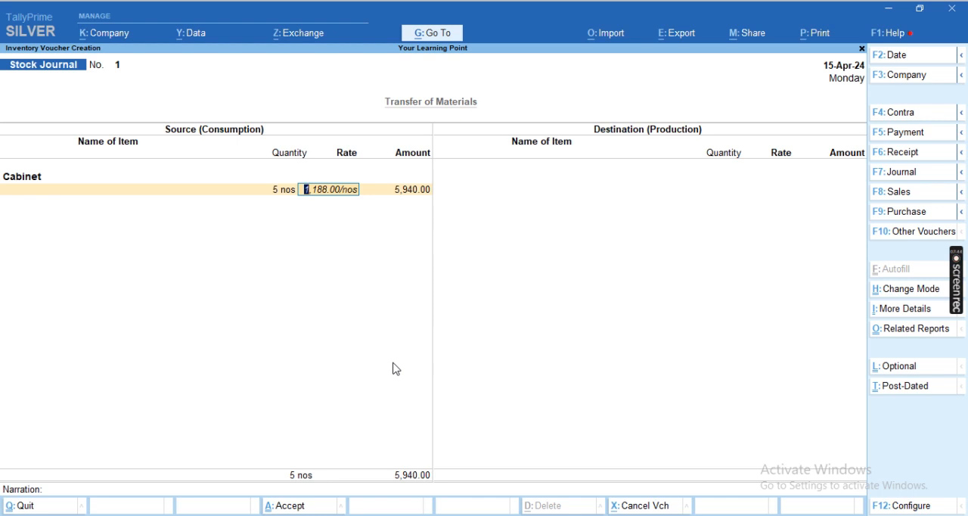
key("Return")
key("Return")
- Add 5 nos of CPU I3 3rd Gen to the Source (Consumption) side at its default rate
key("Down")
key("Down")
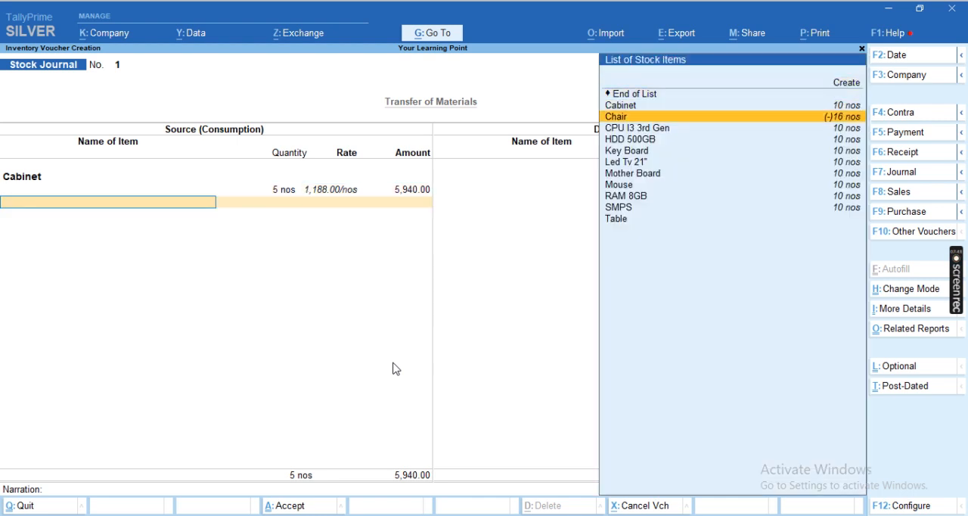
key("Down")
key("Return")
key("Return")
type("5")
key("Return")
key("Return")
key("Return")
- Add 5 nos of HDD 500GB to the Source (Consumption) side at its default rate, without a description
key("Up")
key("Up")
key("Up")
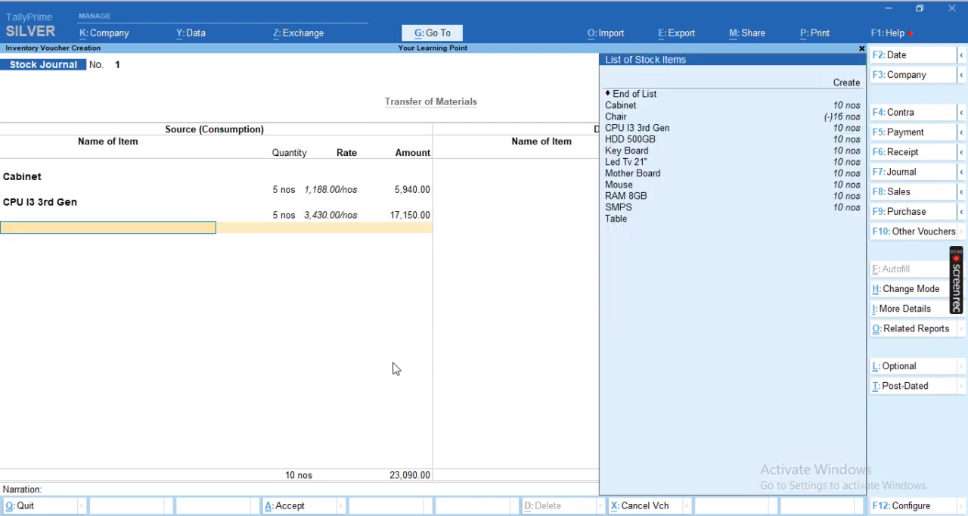
key("Up")
key("Up")
key("Up")
key("Up")
key("Up")
key("Return")
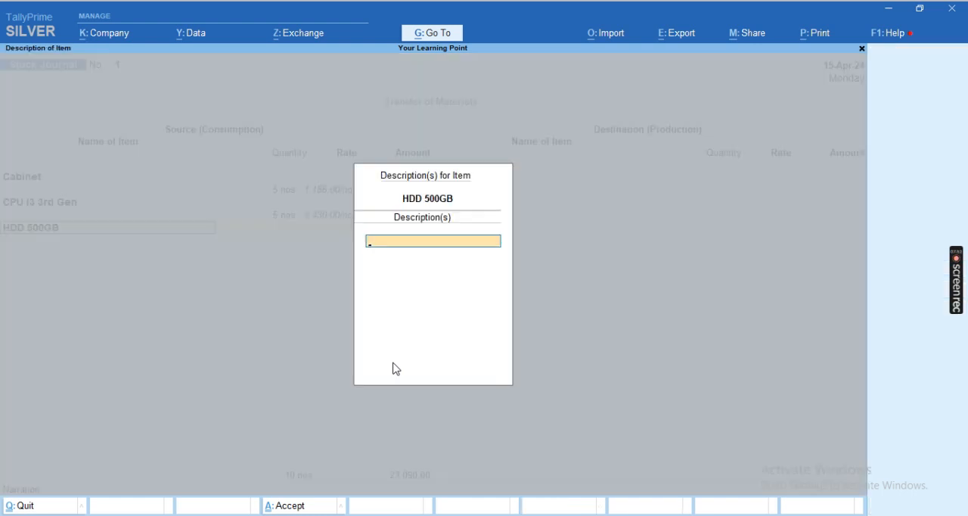
key("Return")
type("5")
key("Return")
key("Return")
- Add 5 nos of Key Board to the Source (Consumption) side at its default rate
key("Return")
key("Up")
key("Up")
key("Up")
key("Up")
key("Up")
key("Up")
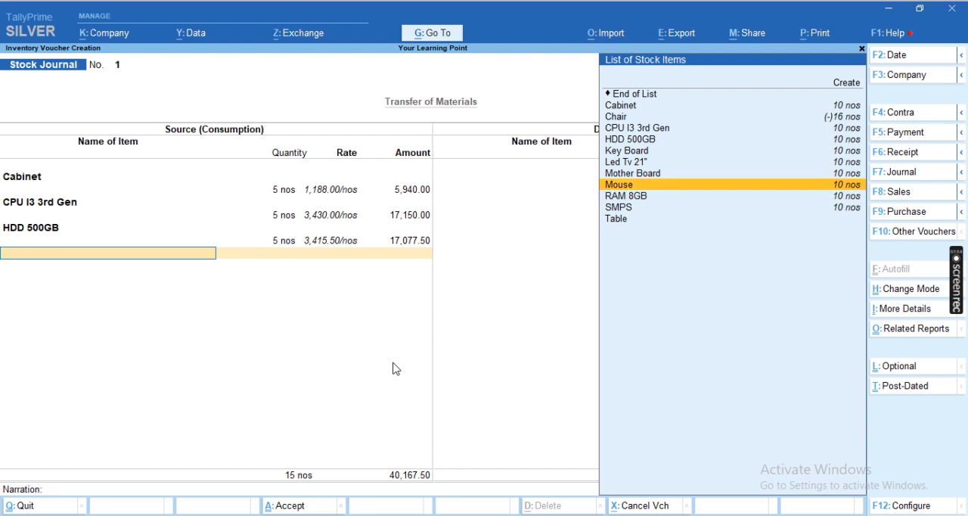
key("Up")
key("Return")
key("Return")
type("5")
key("Return")
key("Return")
key("Return")
- Add 5 nos of Led Tv 21" to the Source (Consumption) side at its default rate
key("Up")
key("Up")
key("Up")
key("Up")
key("Up")
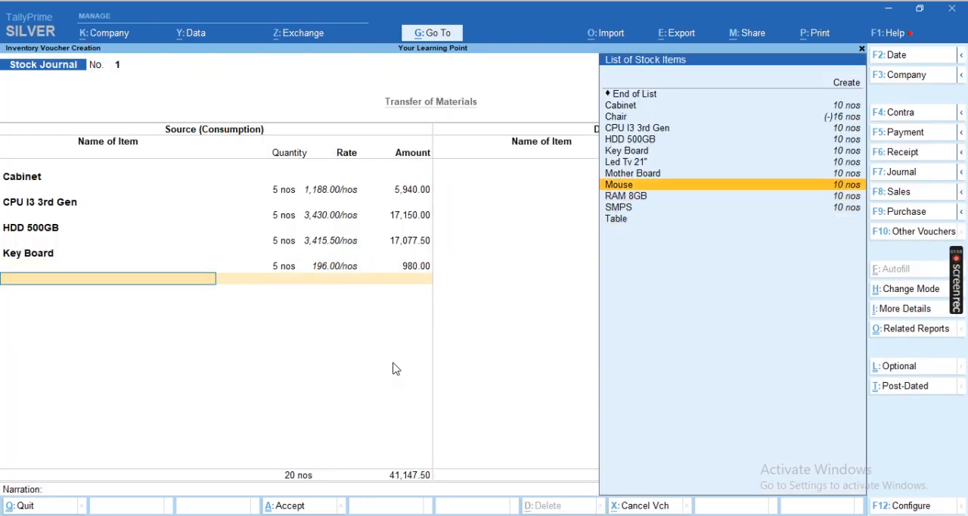
key("Return")
key("Return")
type("5")
key("Return")
key("Return")
- Add 5 nos of Mother Board to the Source (Consumption) side at its default rate
key("Return")
key("Up")
key("Up")
key("Up")
key("Up")
key("Return")
- Add 5 nos of Mouse to the Source (Consumption) side at its default rate, without a description
key("Return")
type("5")
key("Return")
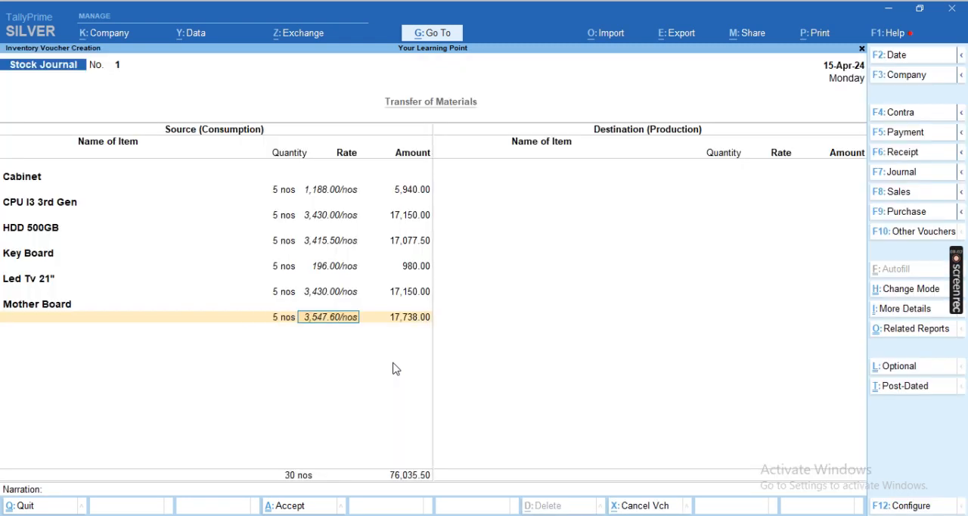
key("Return")
key("Return")
key("Up")
key("Up")
key("Up")
key("Return")
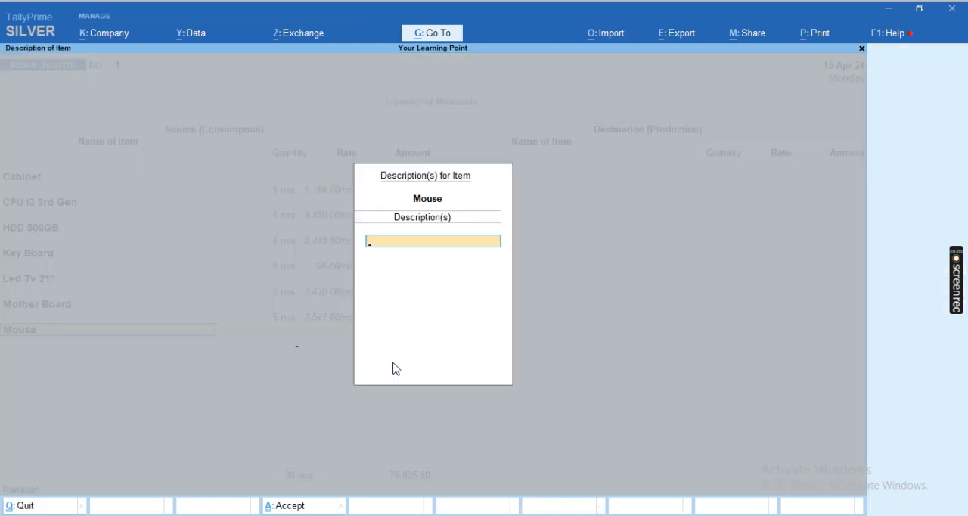
key("Return")
type("5")
key("Return")
key("Return")
key("Return")
- Add 5 nos of RAM 8GB to the Source (Consumption) side at its default rate
key("Up")
key("Up")
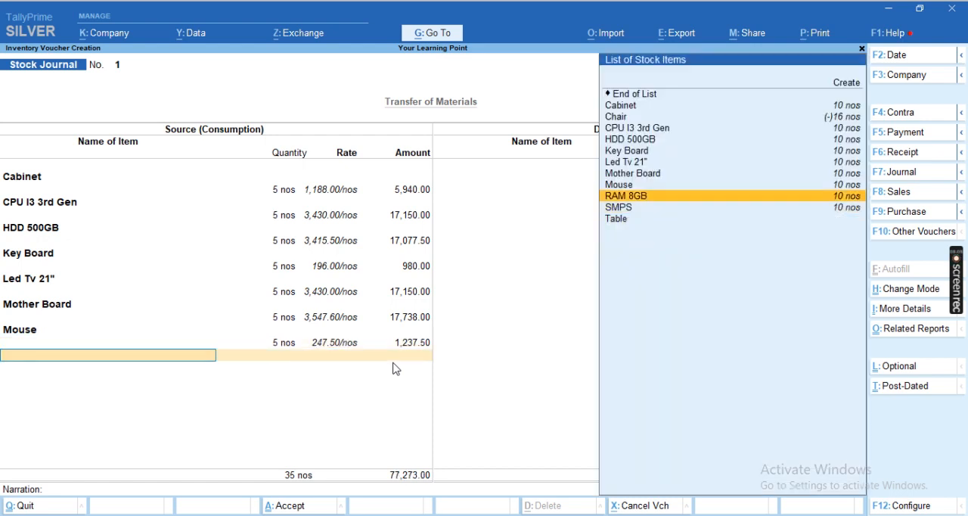
key("Return")
key("Return")
type("5")
key("Return")
key("Return")
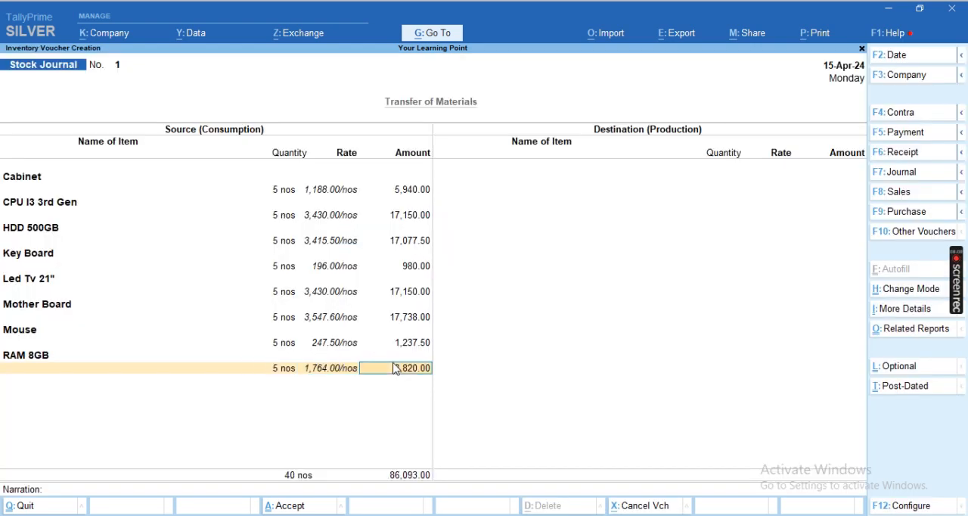
- Add 5 nos of SMPS to the Source (Consumption) side at its default rate
key("Return")
key("Up")
key("Return")
key("Return")
type("5")
key("Return")
key("Return")
key("Return")
- End the source item list and move on to the Destination (Production) side
key("Up")
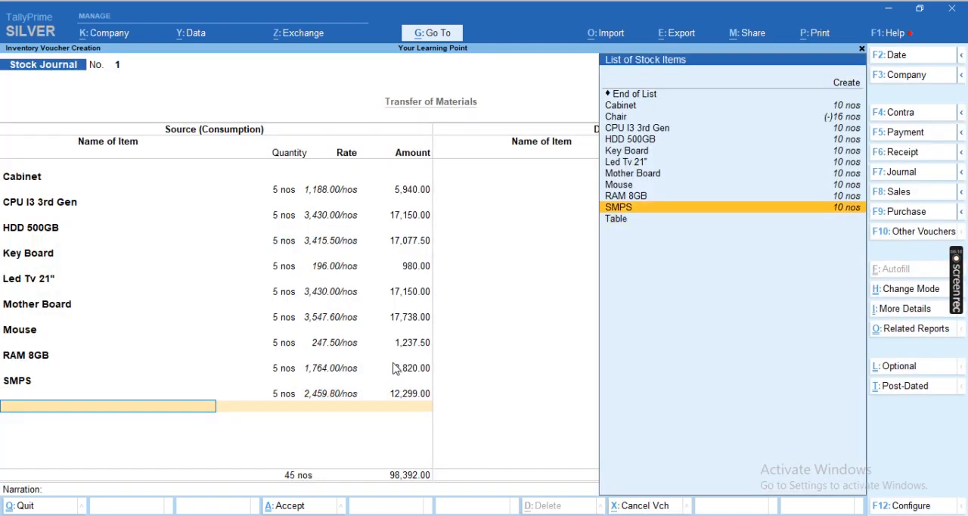
key("Down")
key("Down")
key("Down")
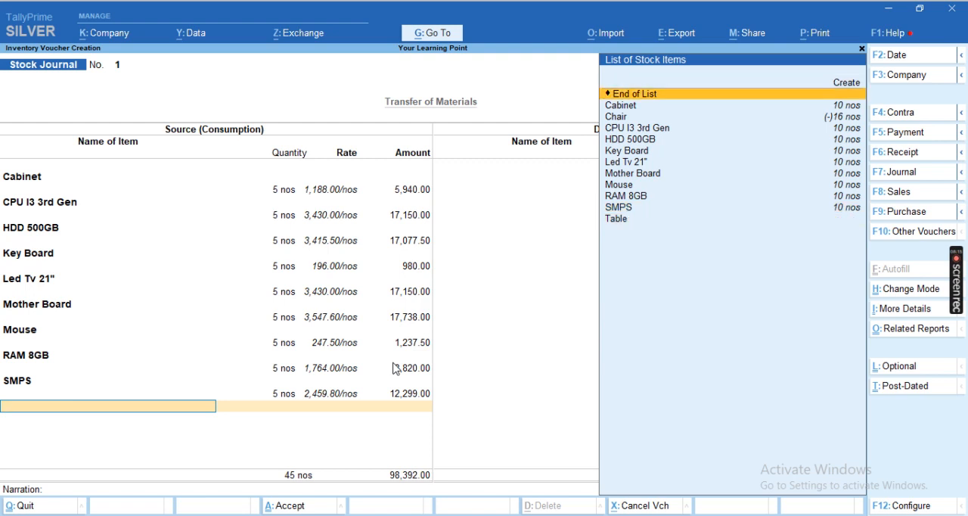
key("Return")
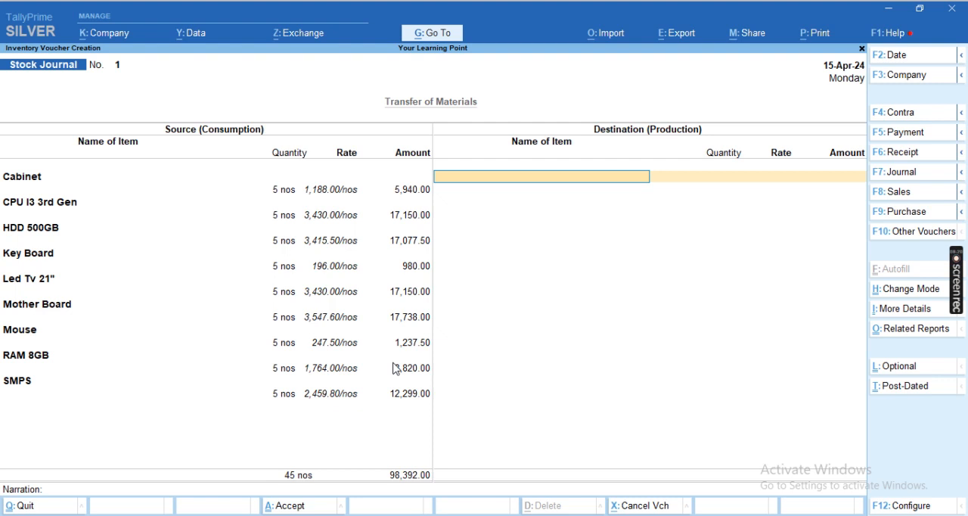
- Start a new stock item for the destination named Row Metarial Issue for 3i Computer Ram 8GB HDD 500, without an alias
key("alt+c")
type("Row Metarial Ii")
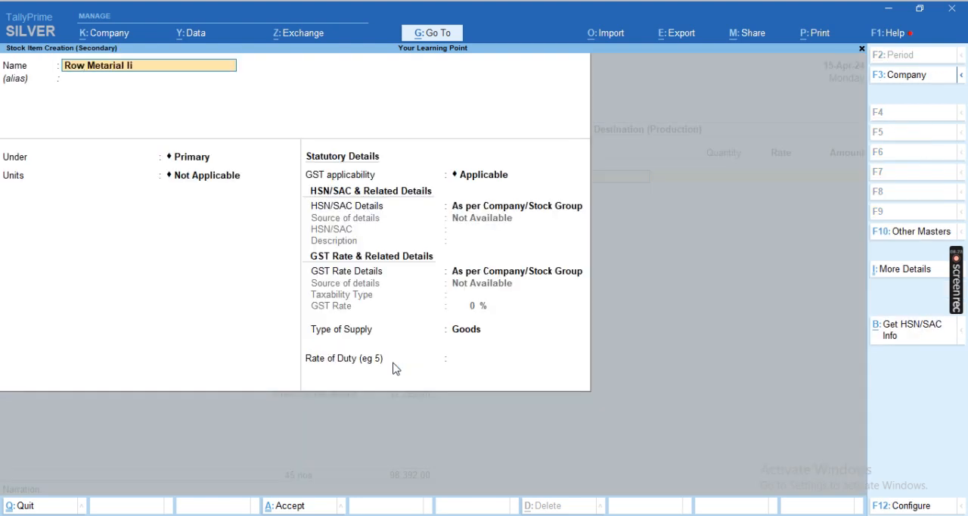
type("ssue for 3i Computer 8gb")
key("BackSpace")
key("BackSpace")
type("GB 500")
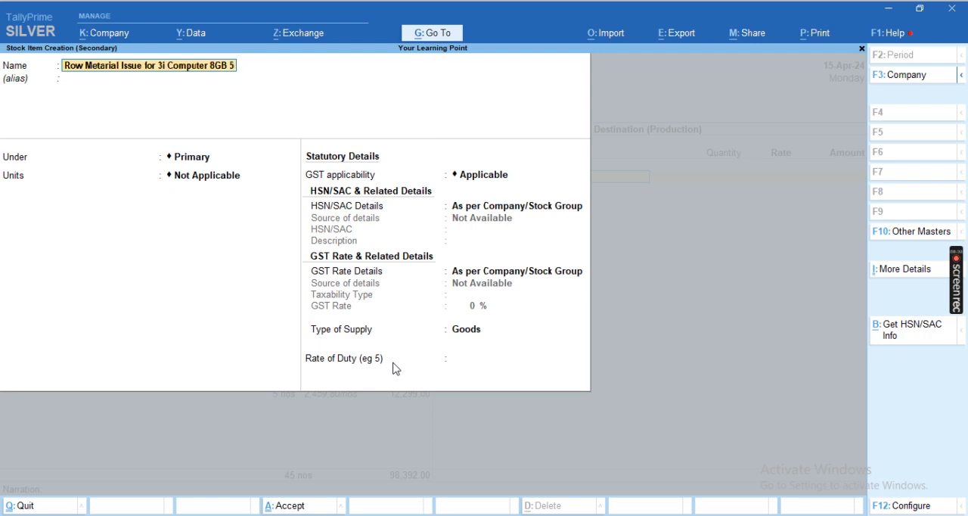
key("BackSpace")
key("BackSpace")
key("BackSpace")
key("BackSpace")
key("BackSpace")
key("BackSpace")
key("BackSpace")
type("Ram 8GB")
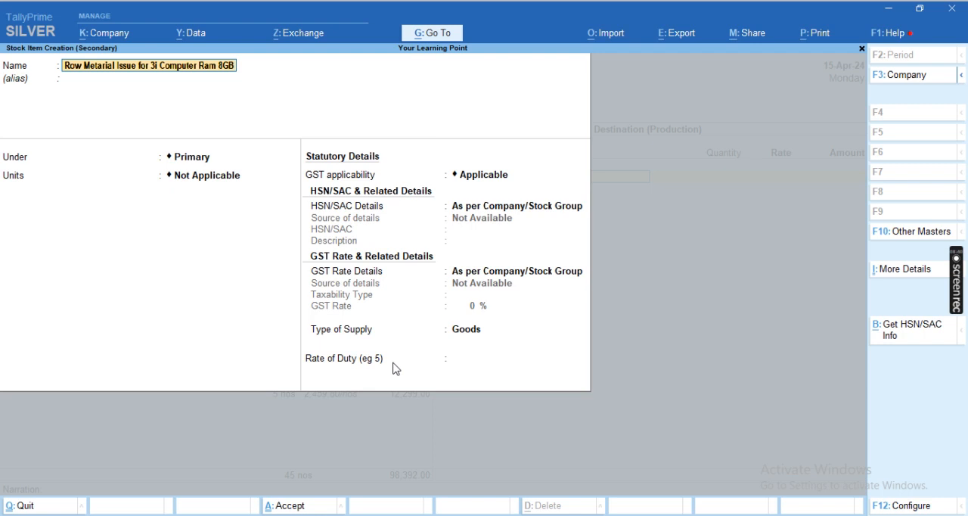
type(" HDD 500")
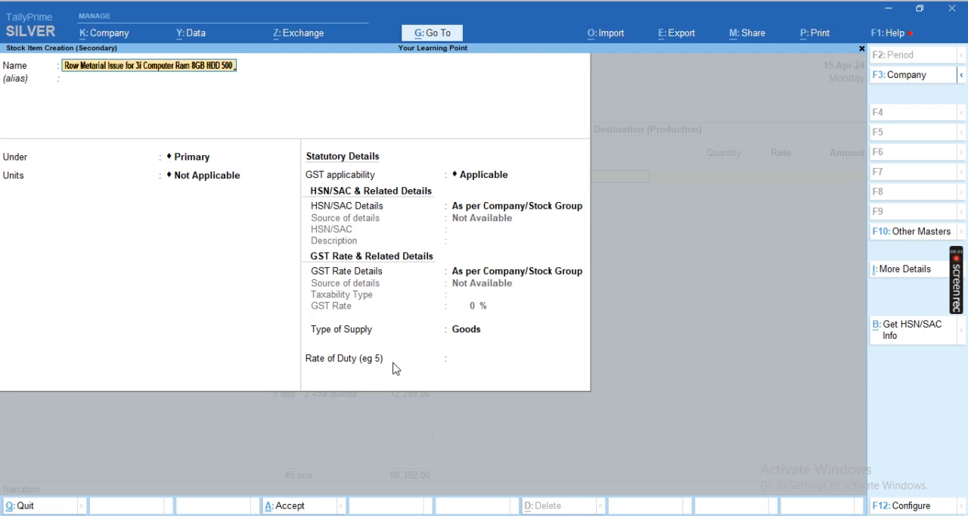
key("Return")
key("Return")
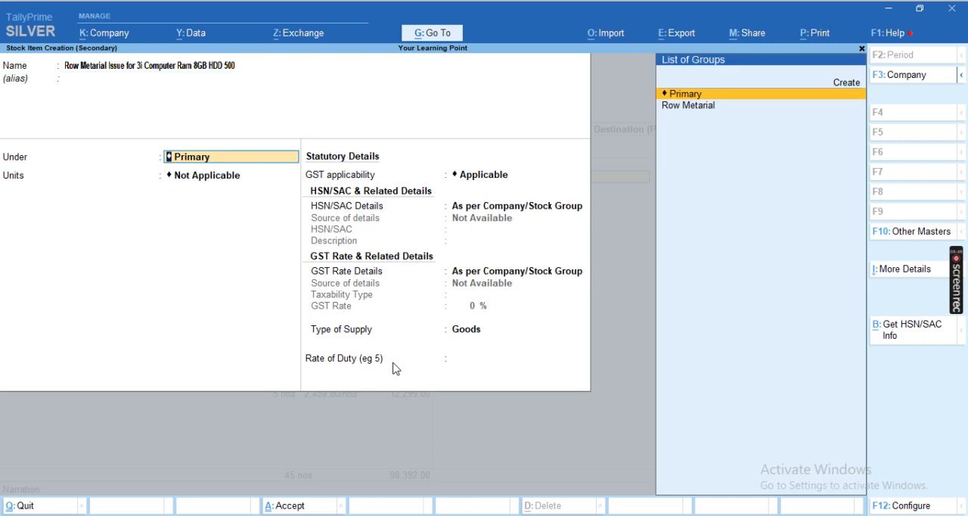
- Put the new item under Row Metarial with units nos, and set HSN/SAC Details to Specify Details Here
key("Down")
key("Return")
key("Down")
key("Return")
key("Return")
key("Down")
- Enter HSN/SAC 216446 and an 18 % GST rate for the new item, then save it into the destination line
key("Return")
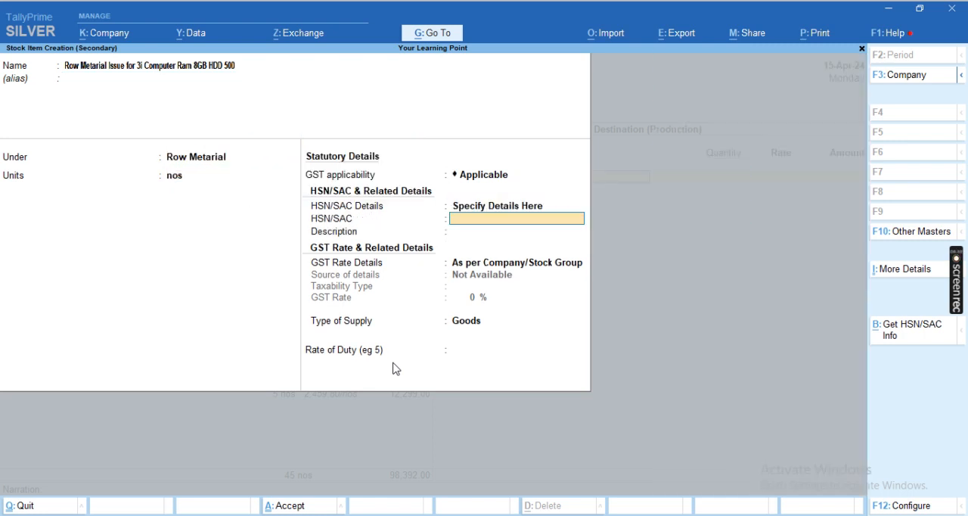
type("216446")
key("Return")
key("Return")
key("Down")
key("Return")
key("Return")
type("18")
key("Return")
key("Return")
key("Return")
key("Return")
- Set the destination item's quantity to 5 nos and its rate to 22000, accepting the calculated amount
key("Return")
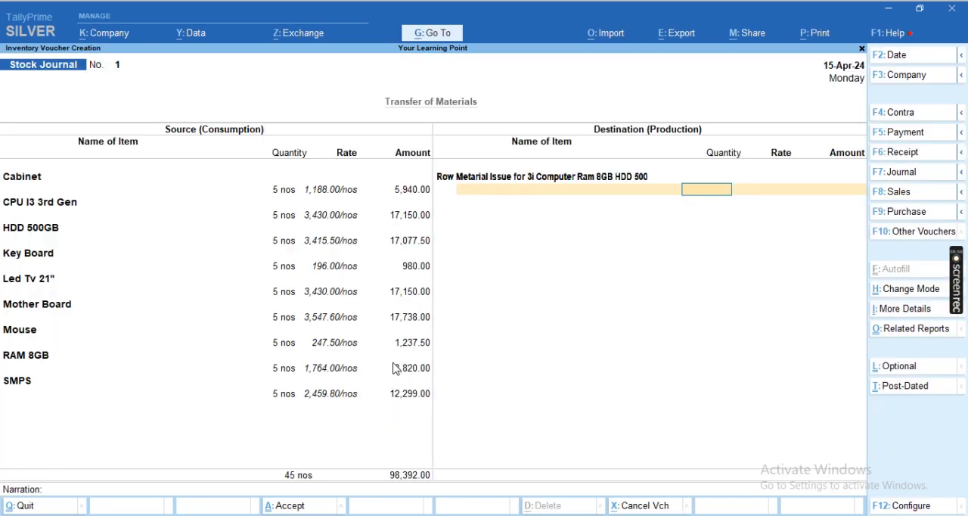
type("5")
key("Return")
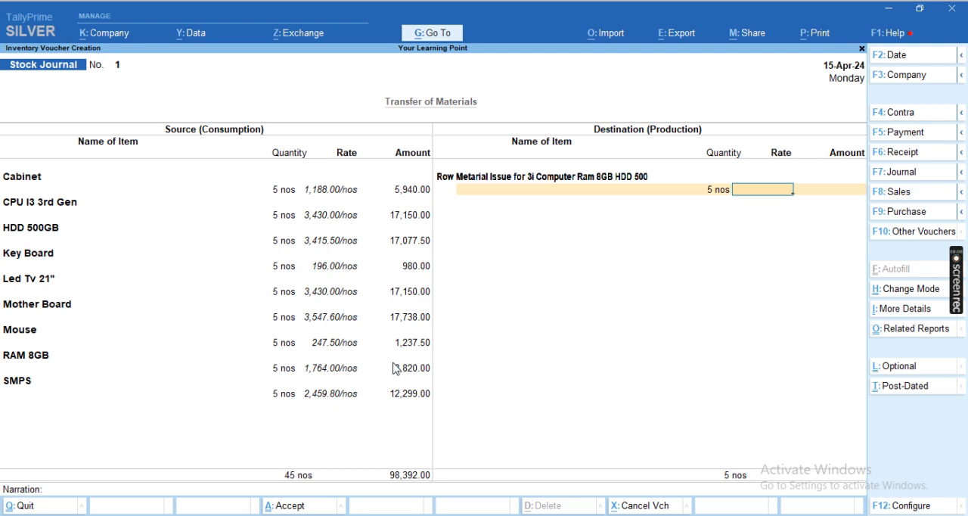
type("22000")
key("Return")
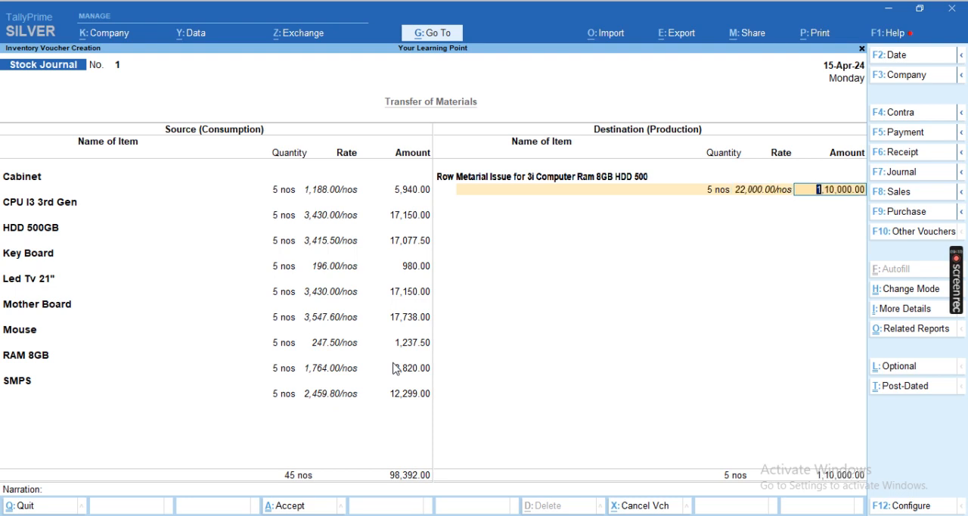
key("Return")
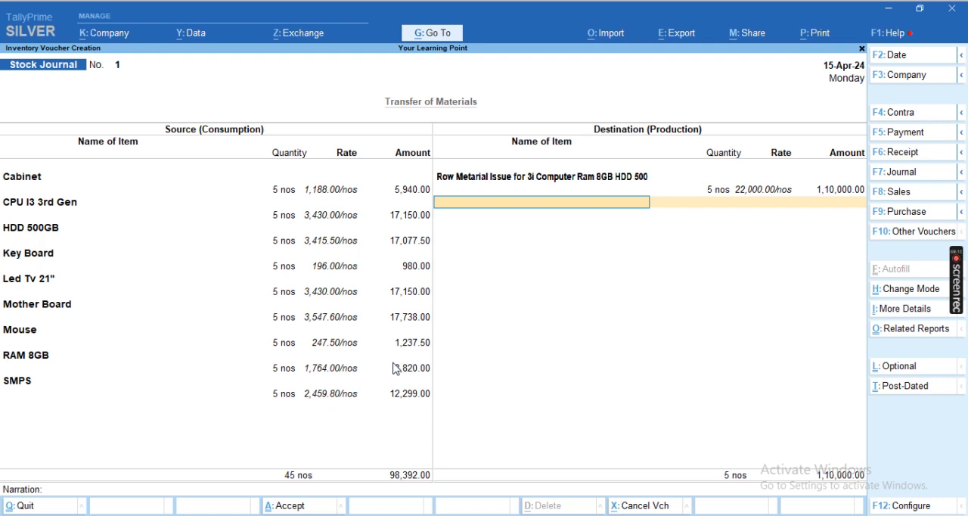
- Set the destination item's amount to 98,392 to match the source total
key("BackSpace")
type("98,39")
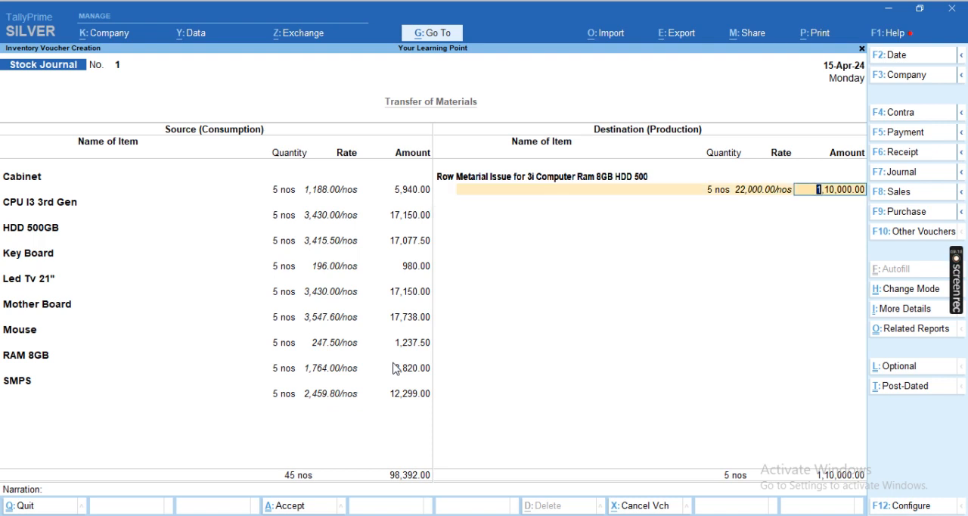
type("2")
key("Return")
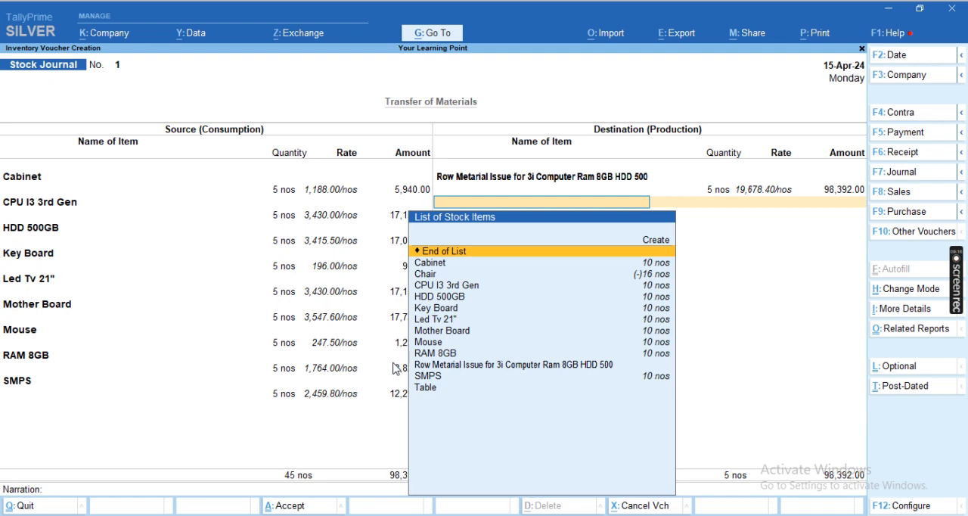
- End the destination item list, leave the narration blank, save the Stock Journal voucher, and return to the Gateway of Tally
key("BackSpace")
key("Return")
key("Return")
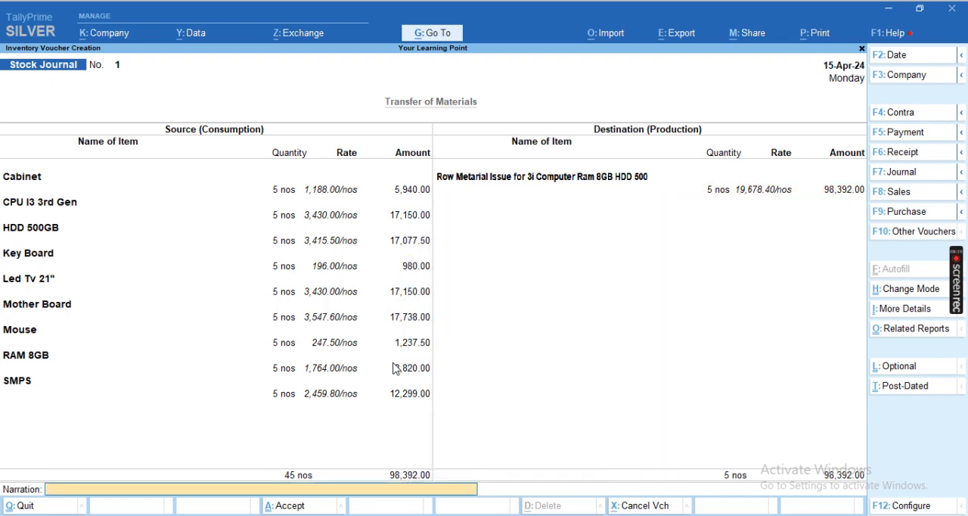
key("Return")
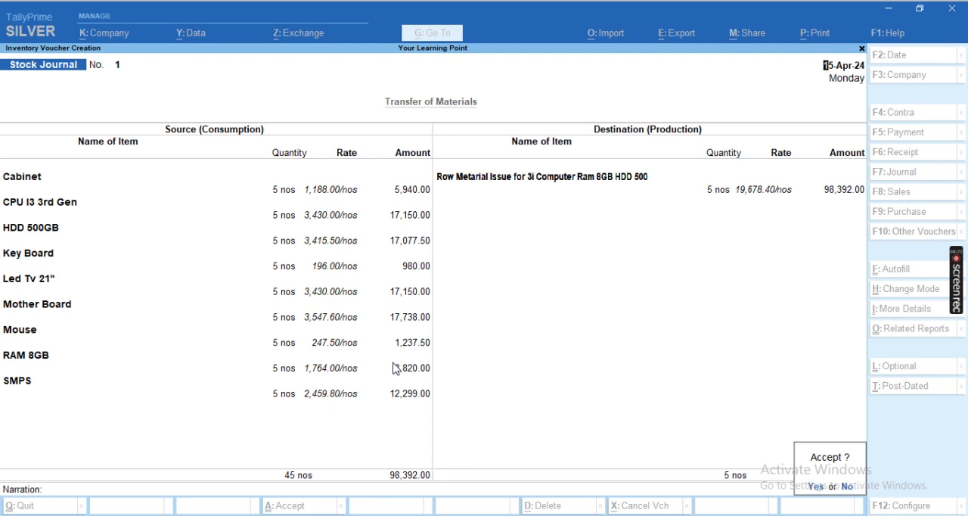
key("Return")
key("Escape")
key("Return")
key("Escape")
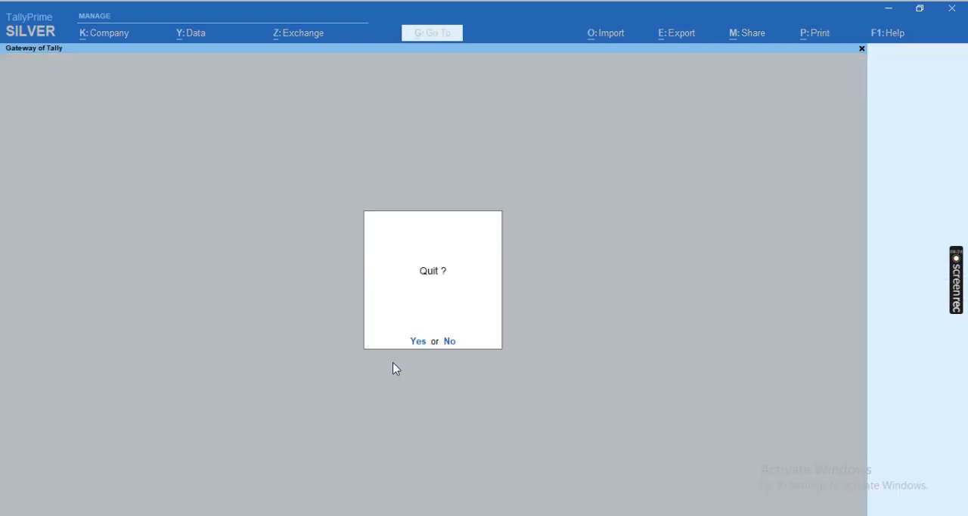
key("Escape")
- Open the Stock Summary for the Row Metarial group and examine the closing quantities, rates and values of its items
key("Down")
key("Up")
key("Up")
key("Up")
key("Up")
key("Up")
key("Up")
key("Up")
key("Up")
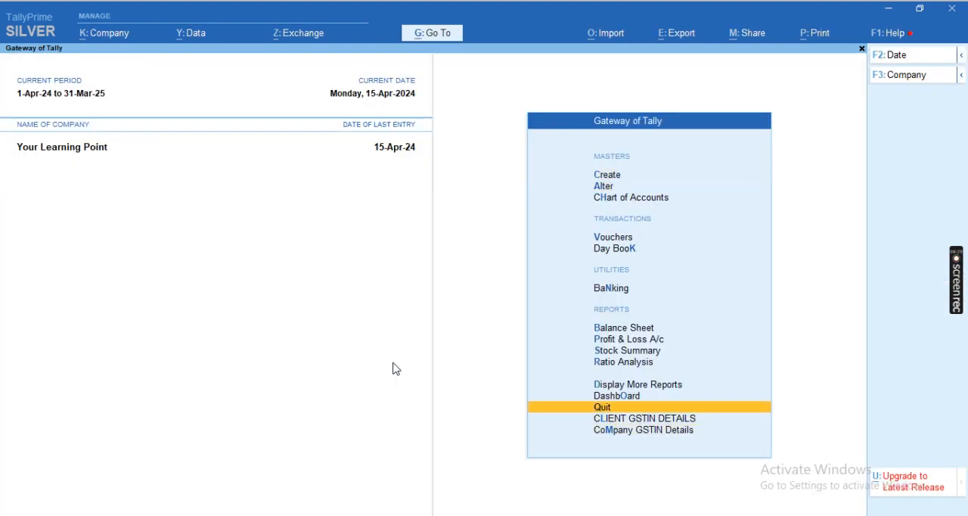
key("Return")
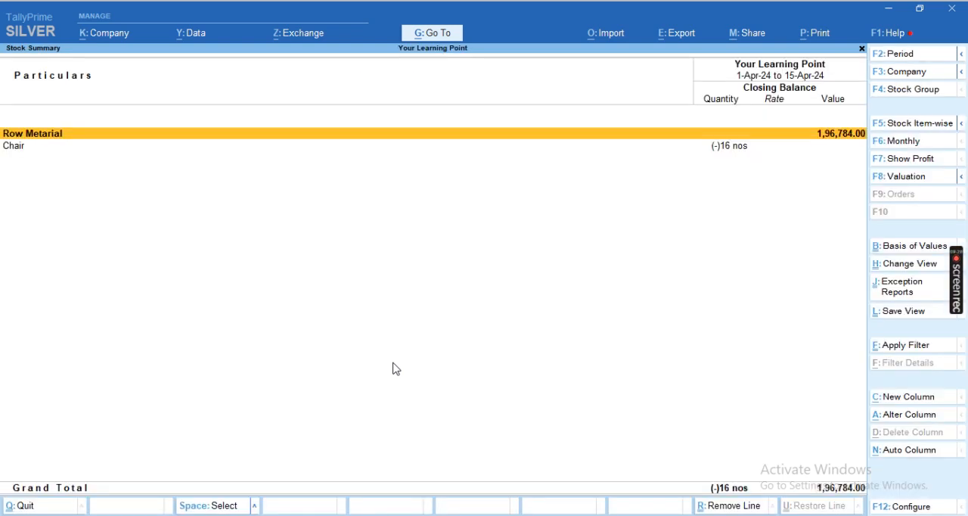
key("Return")
key("Down")
key("Down")
key("Up")
key("Up")
key("Down")
key("Down")
key("Down")
key("Up")
key("Down")
key("Down")
key("Down")
key("Down")
key("Down")
key("Down")
key("space")
key("space")
key("space")
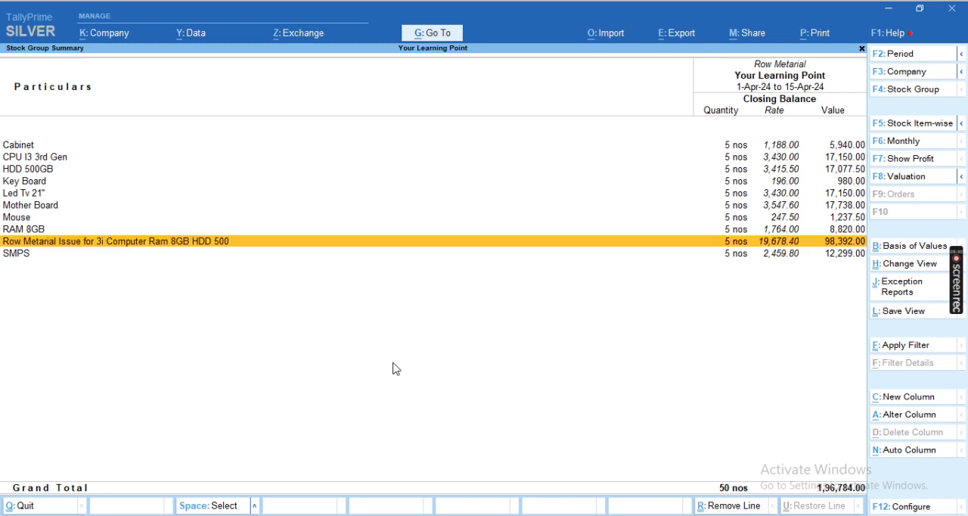
key("Escape")
key("Escape")
key("Escape")
key("n")
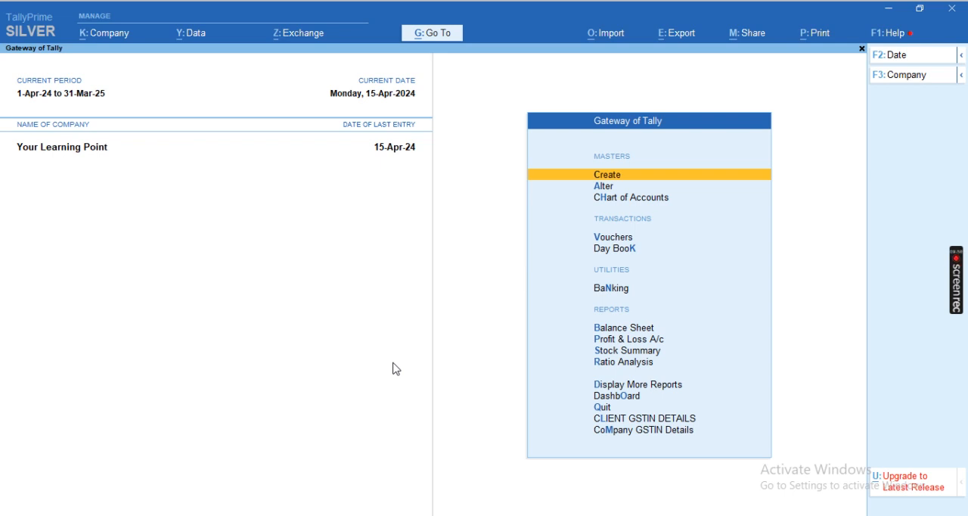
- Check the day's vouchers in the Day Book, including the Stock Journal entry
key("k")
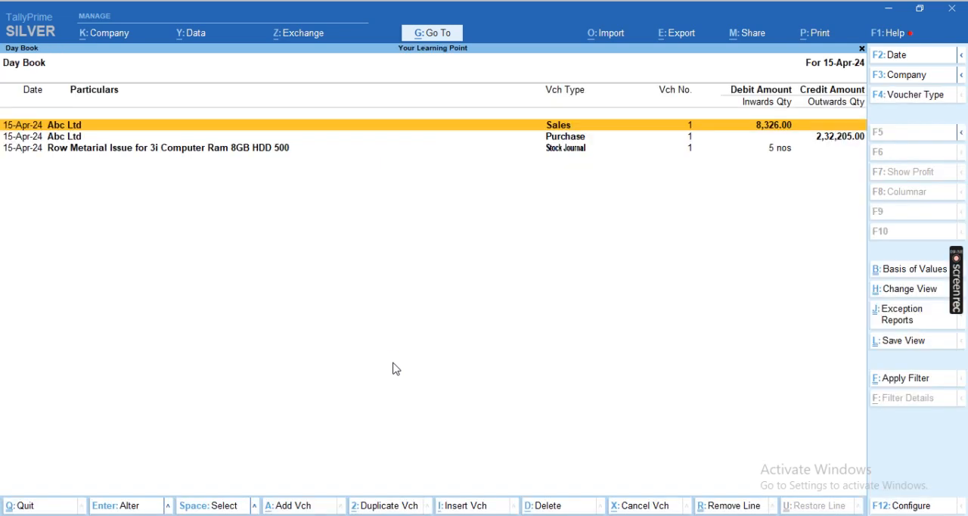
key("Down")
key("Down")
key("Escape")
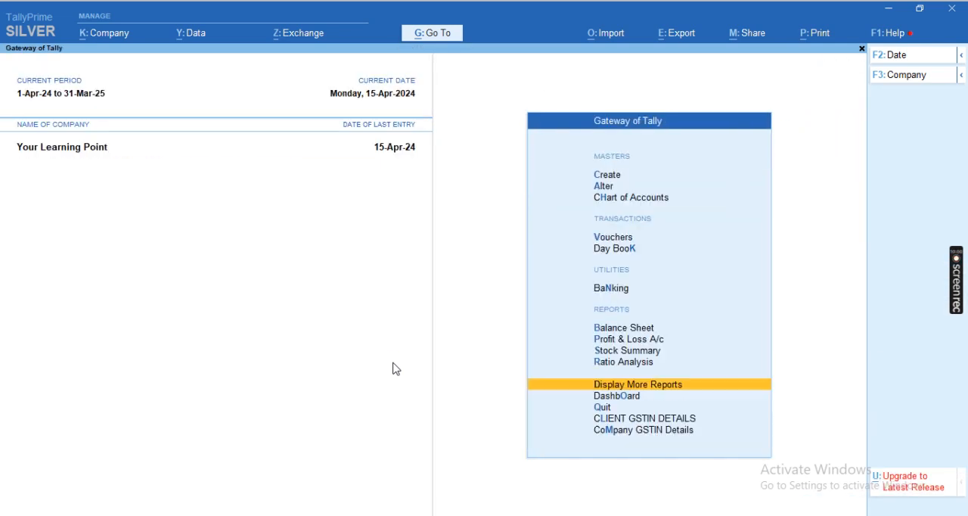
key("alt+F7")
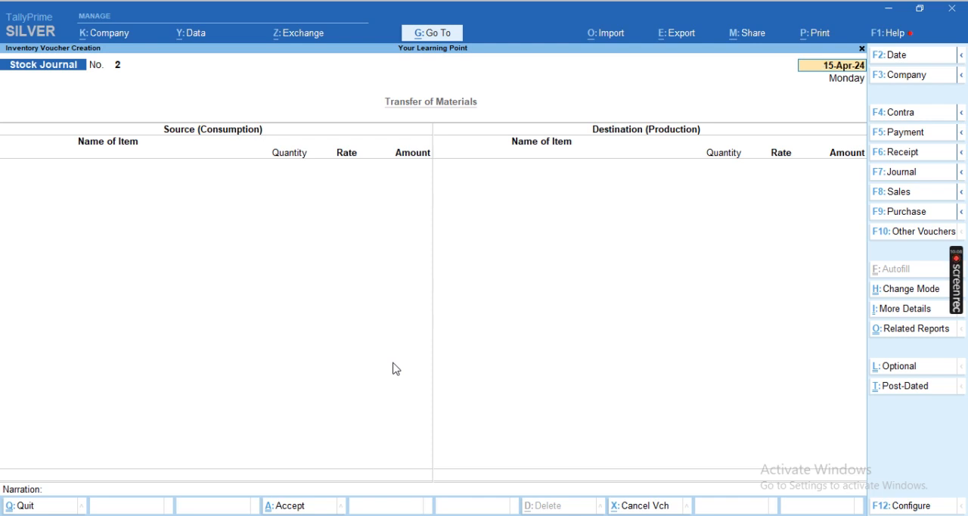
key("alt")
key("F2")
key("Escape")
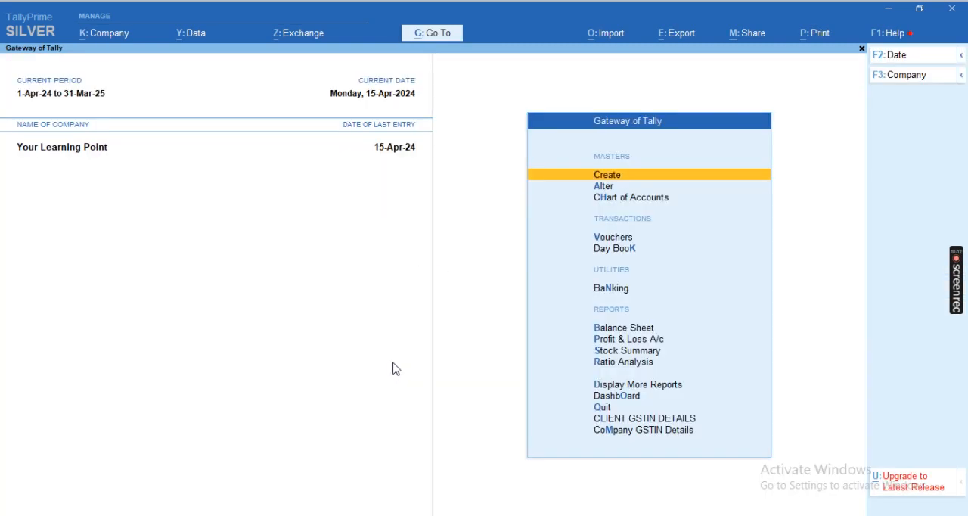
- Start a new voucher type named Manufacturing BOM, without an alias
key("Return")
key("Down")
key("Down")
key("Down")
key("Return")
type("Manufacturi")
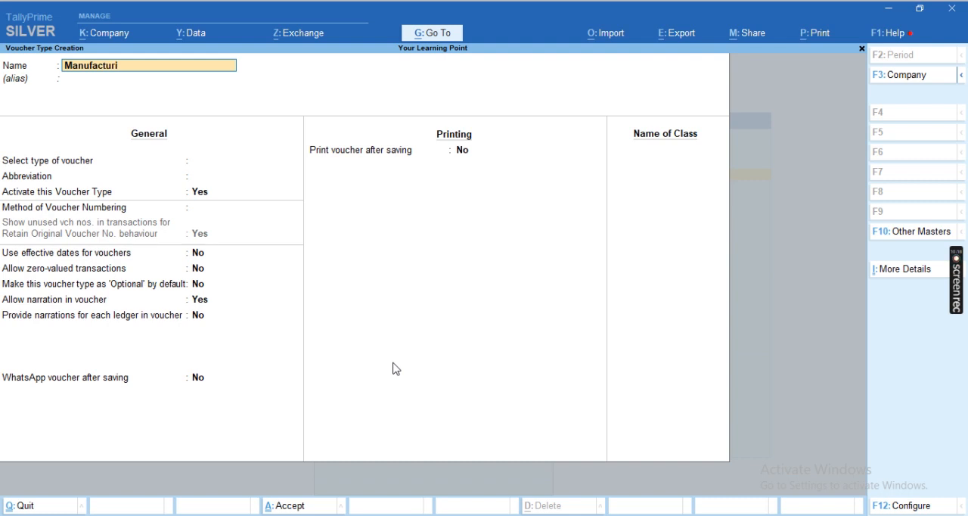
key("BackSpace")
key("BackSpace")
type("ring OMB")
key("BackSpace")
key("BackSpace")
key("BackSpace")
type("BOM")
key("Return")
- Base the new voucher type on Stock Journal, keeping it active with the Stk Jrnl abbreviation, Automatic numbering and default options
key("Return")
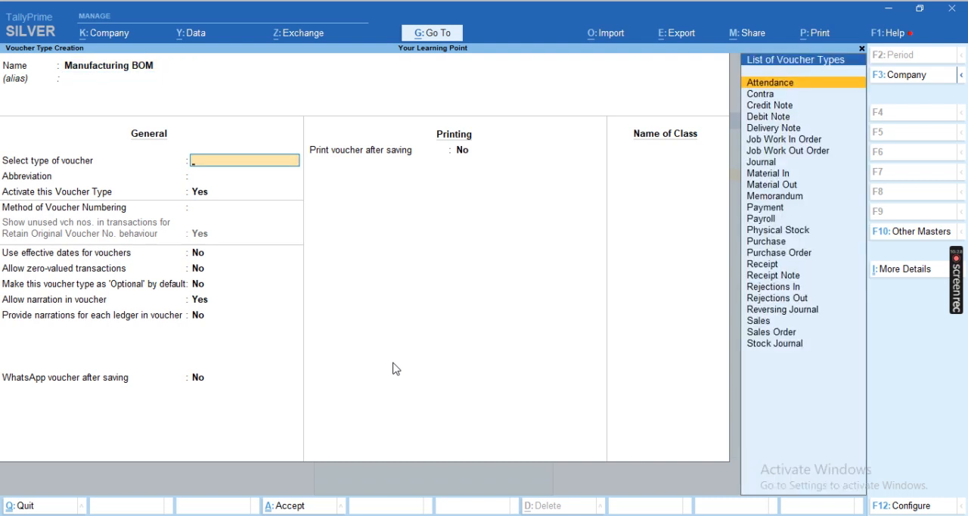
type("Sto")
key("Return")
key("Return")
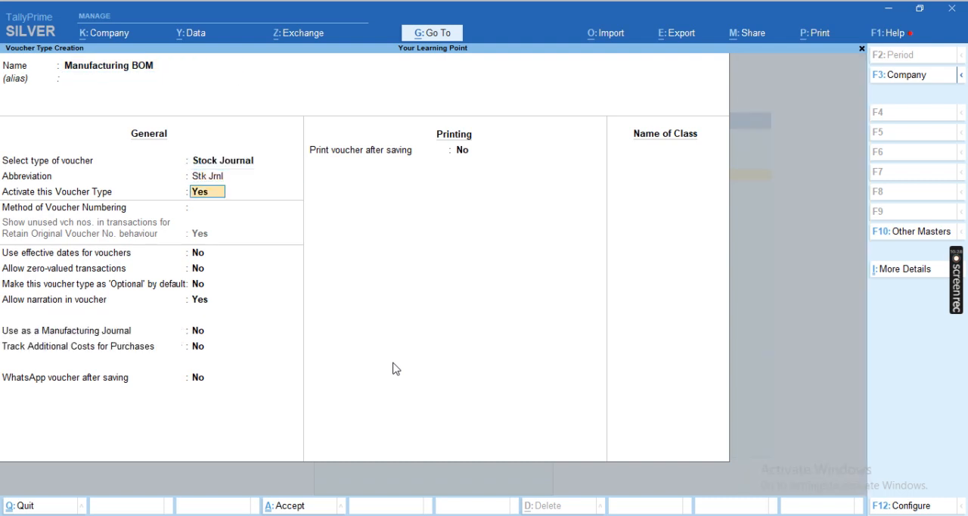
key("Return")
key("Return")
key("Return")
key("Return")
key("Return")
key("Return")
key("Return")
key("Return")
key("Return")
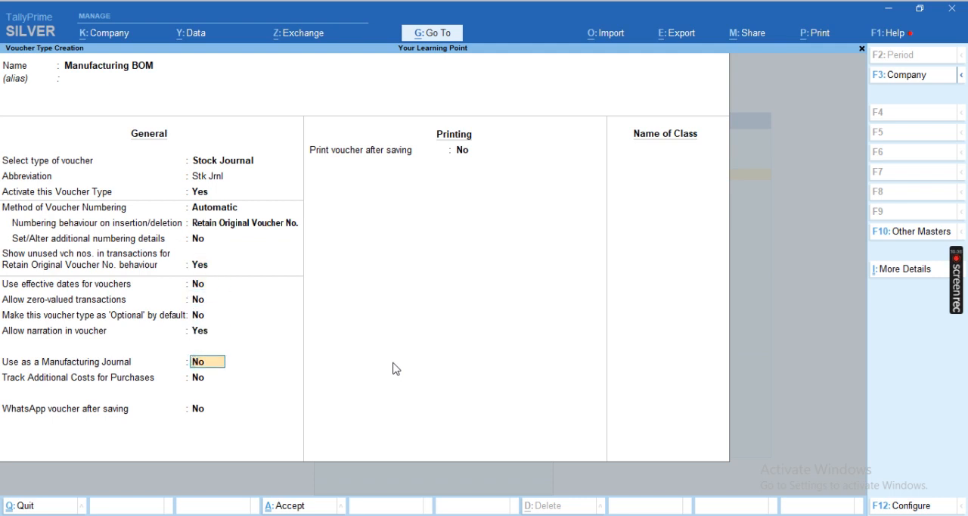
- Set Use as a Manufacturing Journal to Yes, keep the remaining defaults, and save the voucher type
type("y")
key("Return")
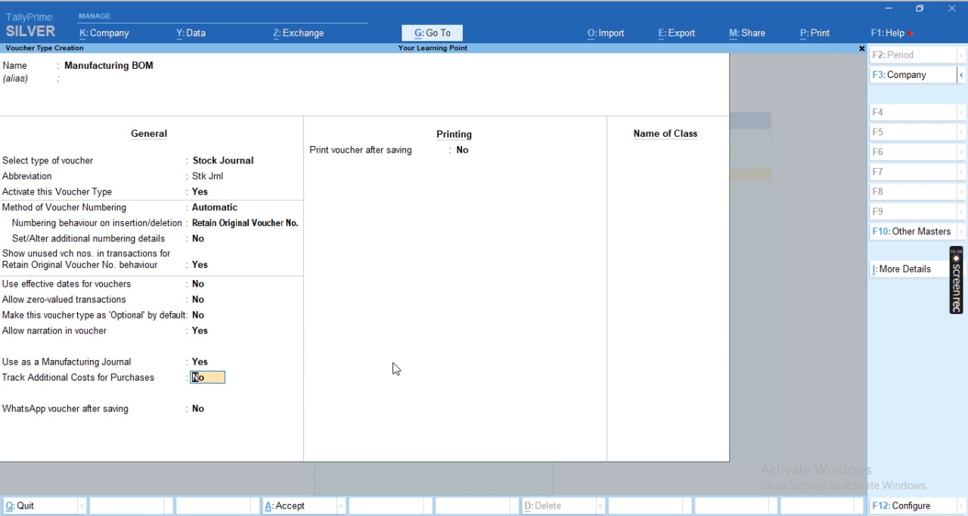
key("Return")
key("Return")
key("Return")
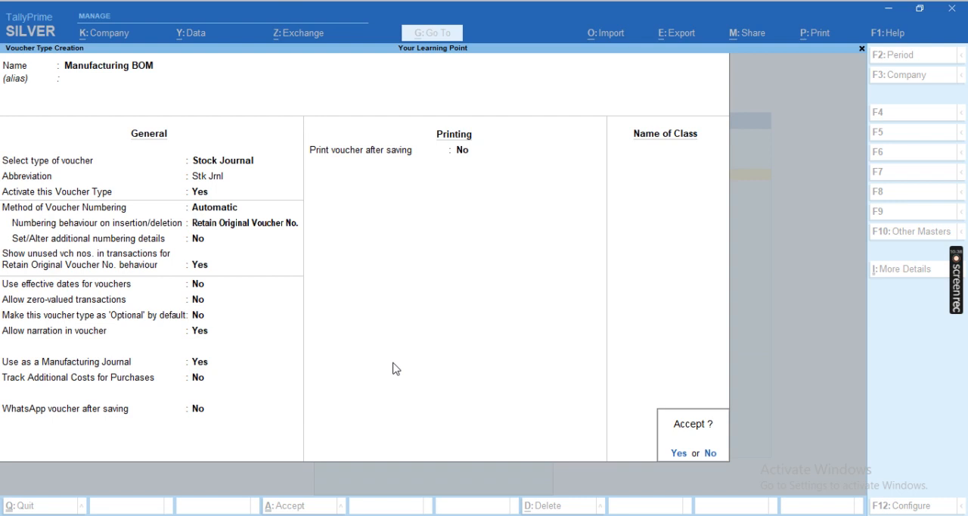
key("Return")
key("Escape")
key("y")
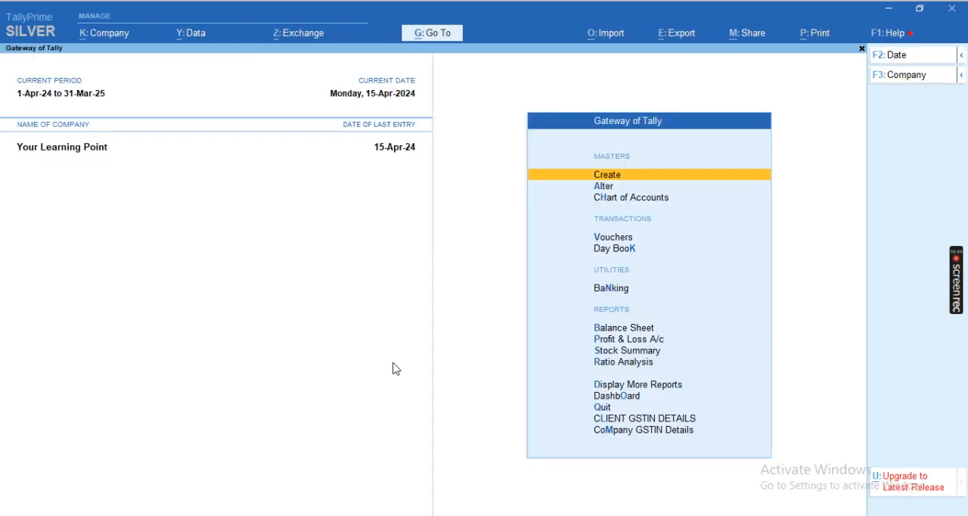
- Start a new Stock Journal voucher using the Manufacturing BOM voucher type
key("Down")
key("Down")
key("Down")
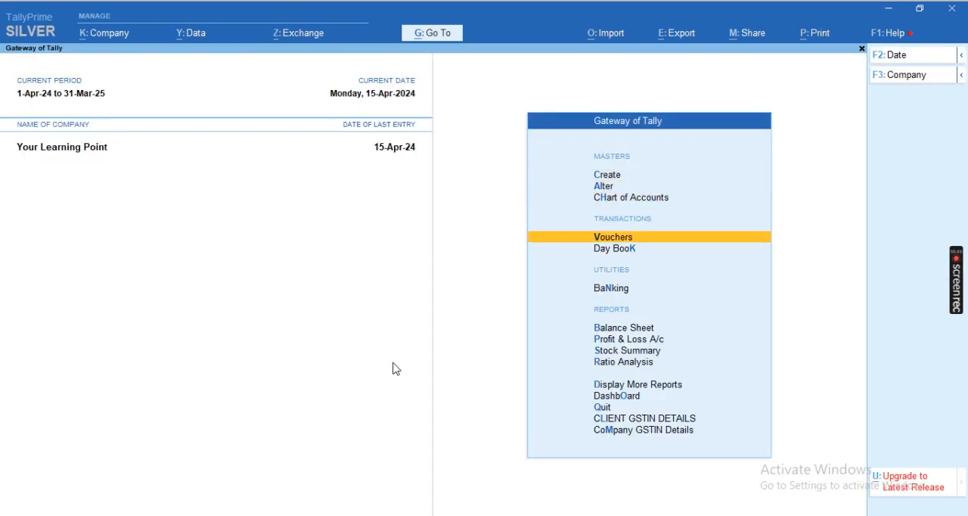
key("Return")
key("alt")
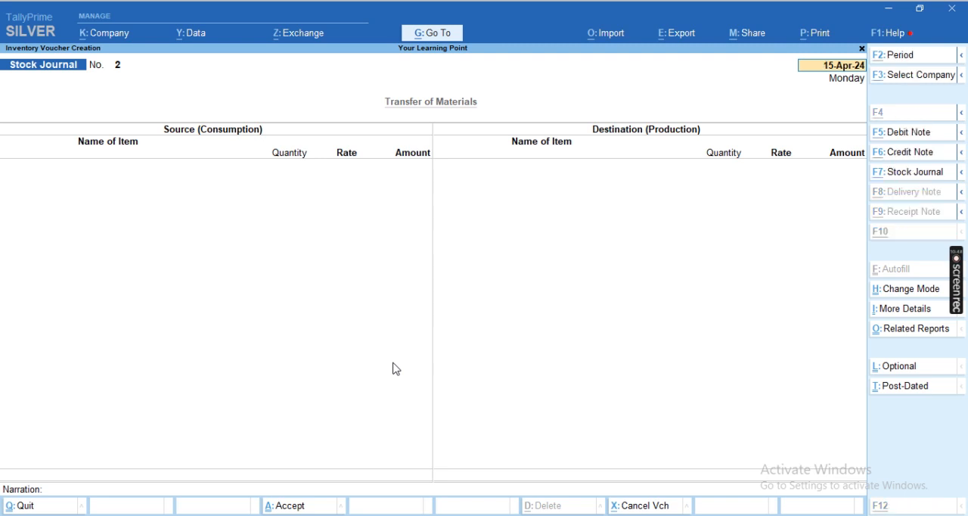
key("alt+F7")
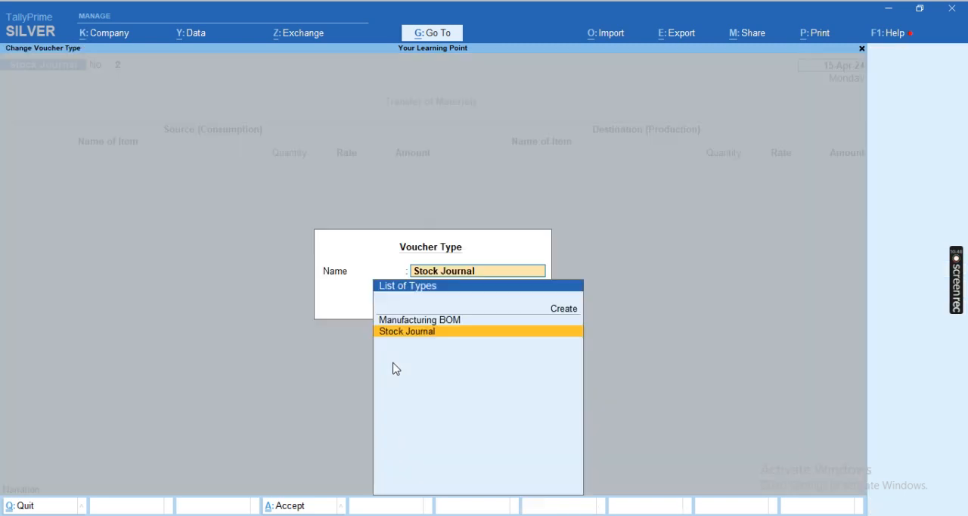
key("Up")
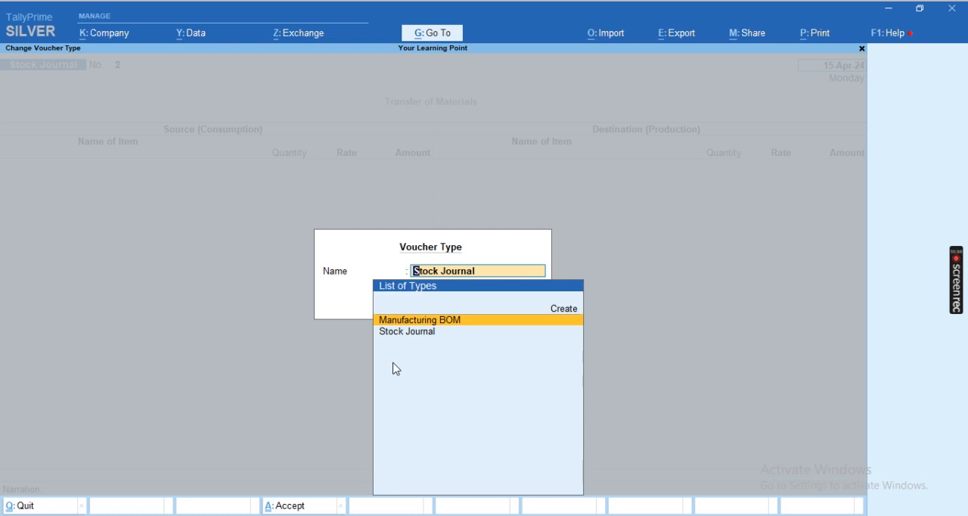
key("Return")
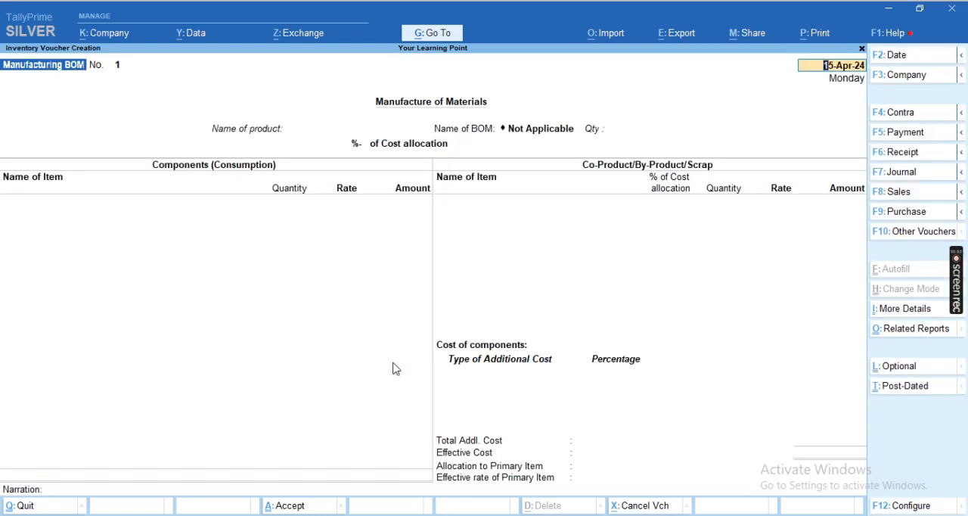
- Set the Manufacturing BOM voucher's date to 17-4
key("F2")
type("17")
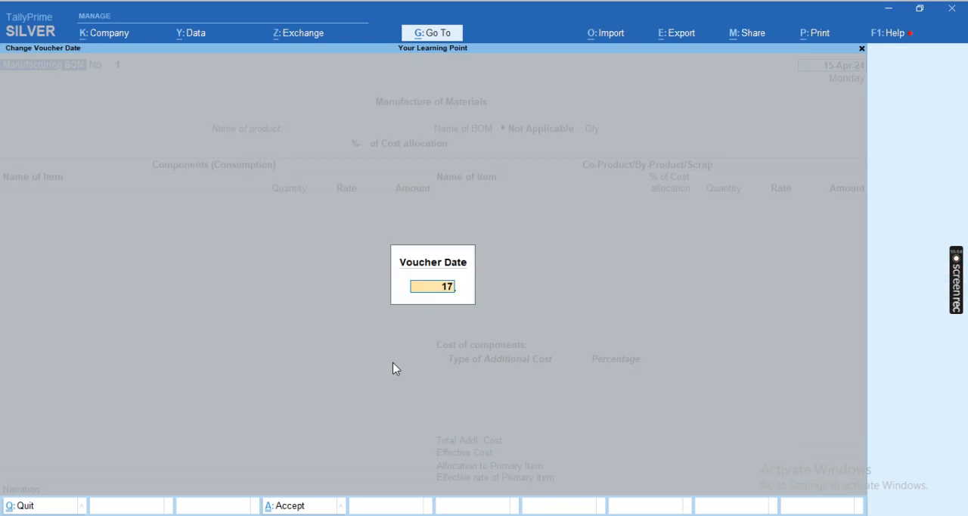
type("-4")
key("Return")
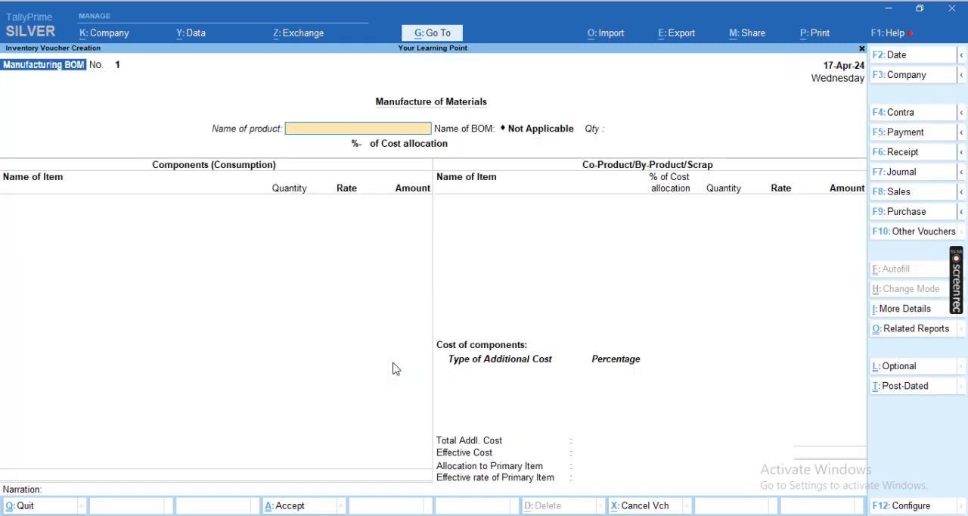
- Start a new stock item for the voucher's product, named I3 3rd Gen 8GB 500GB Desktop, without an alias
key("Down")
key("Down")
key("Down")
key("Down")
key("Down")
key("Down")
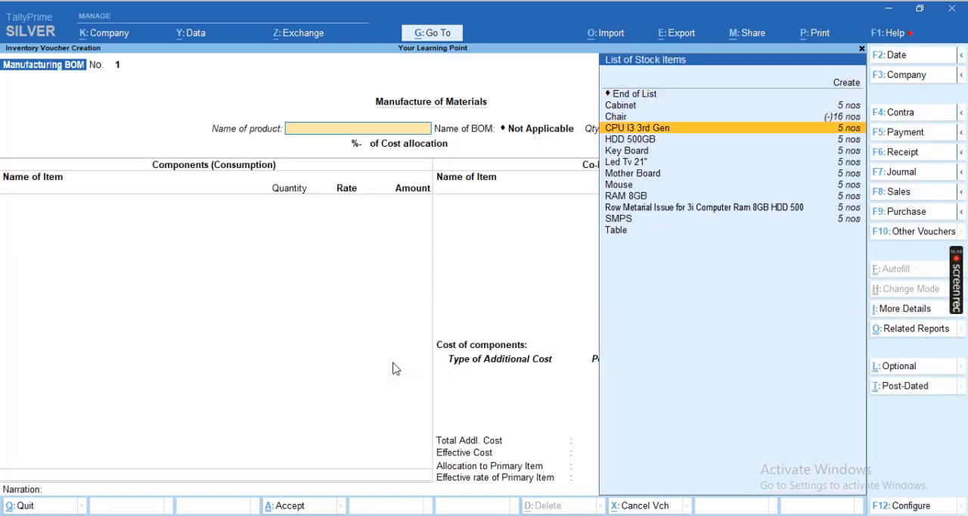
key("Down")
key("Down")
key("Down")
key("Down")
key("Up")
key("Up")
key("Up")
key("Up")
key("Up")
key("Up")
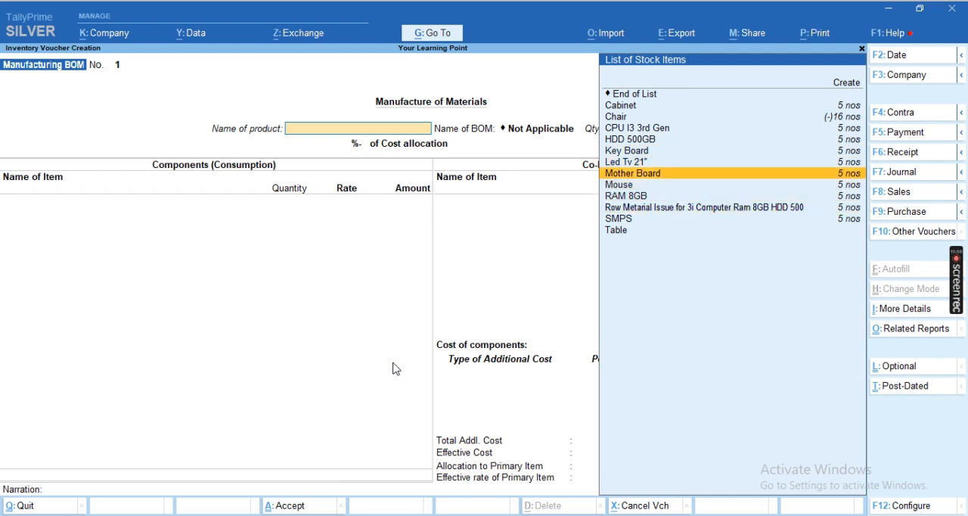
key("Up")
key("Up")
key("Up")
key("Up")
key("Up")
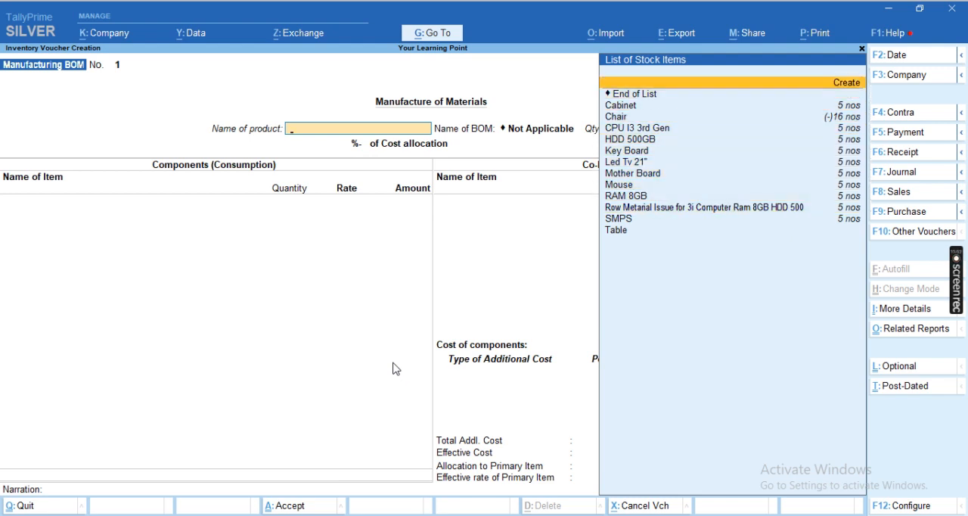
key("Return")
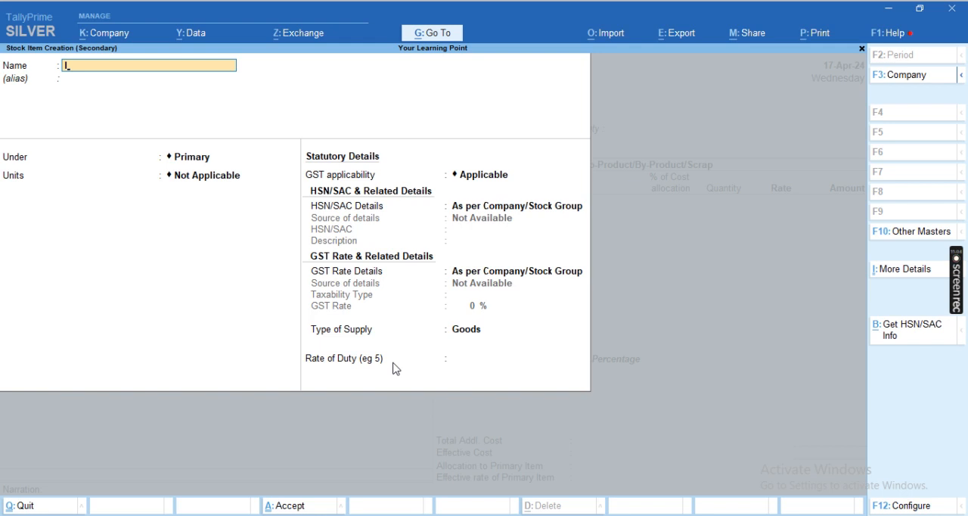
type("I3 3rd Gen 8g")
key("BackSpace")
type("GB 500")
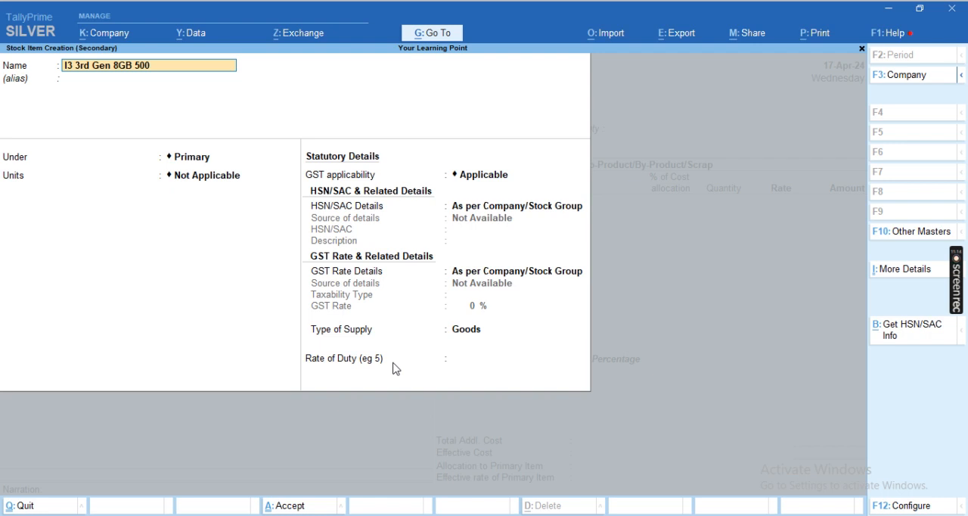
type("GB Desktop")
key("Return")
- Create a stock group named Computer Desktop without an alias and place the new item under it
key("Return")
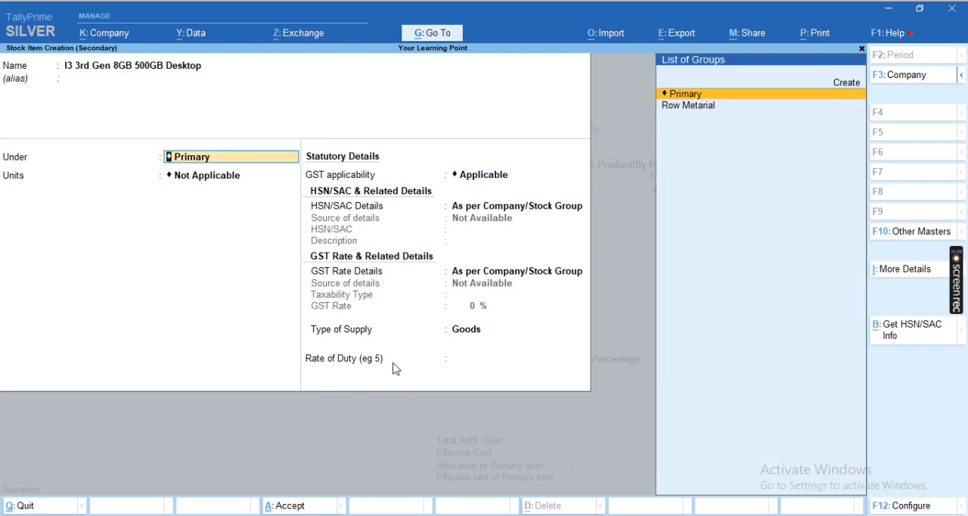
key("alt+c")
type("Computer Desktop")
key("Return")
key("Return")
key("ctrl+a")
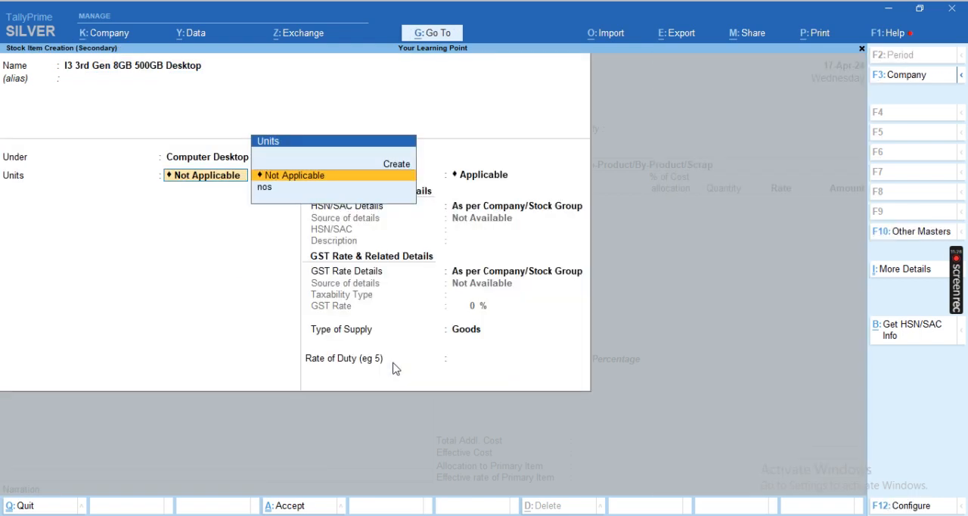
- Keep the new stock item under the Computer Desktop group and set its unit to nos
key("BackSpace")
key("Down")
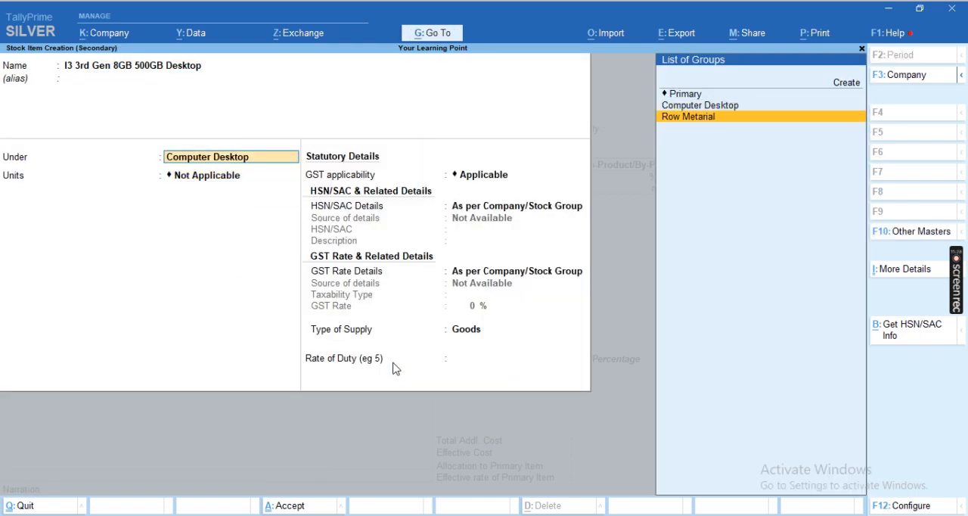
key("Up")
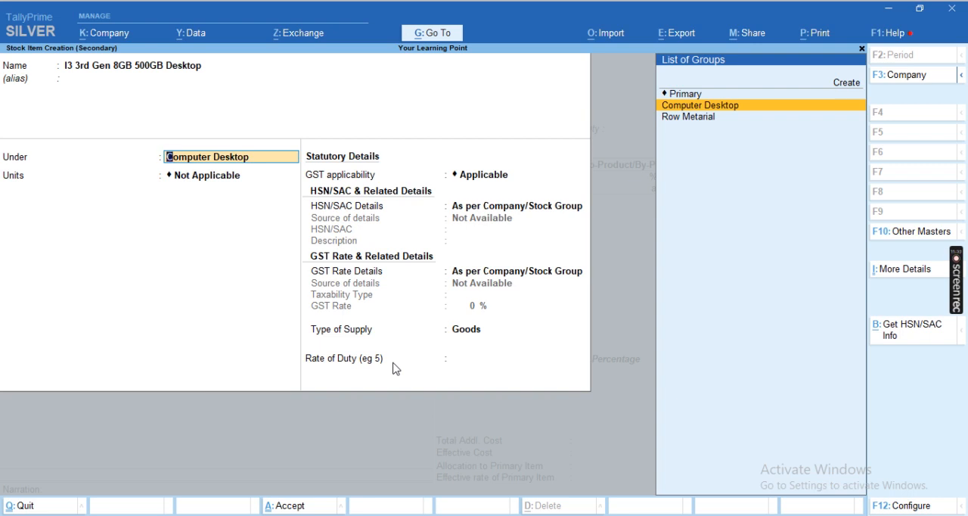
key("Return")
key("Down")
key("Return")
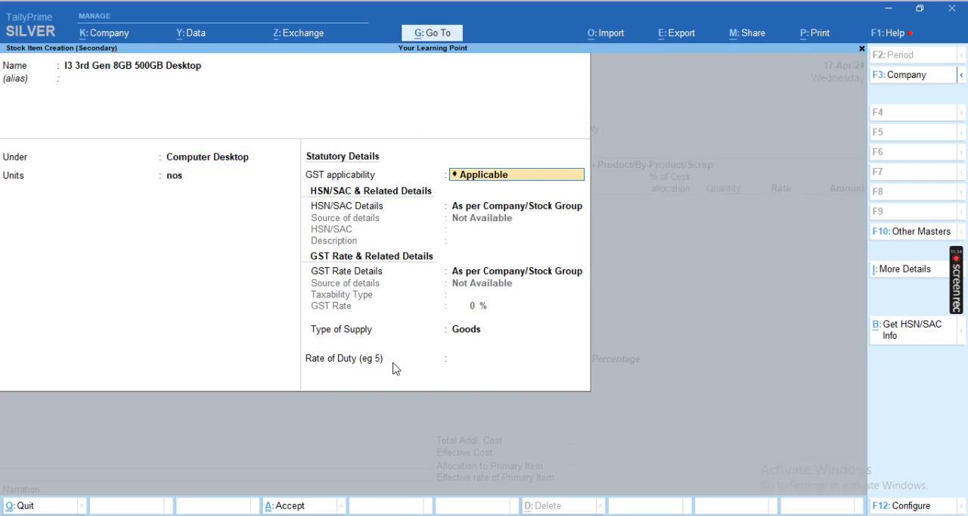
- Specify the item's HSN/SAC details directly with code 254655 and no description, keeping GST applicable
key("Return")
key("Down")
key("Return")
type("254655")
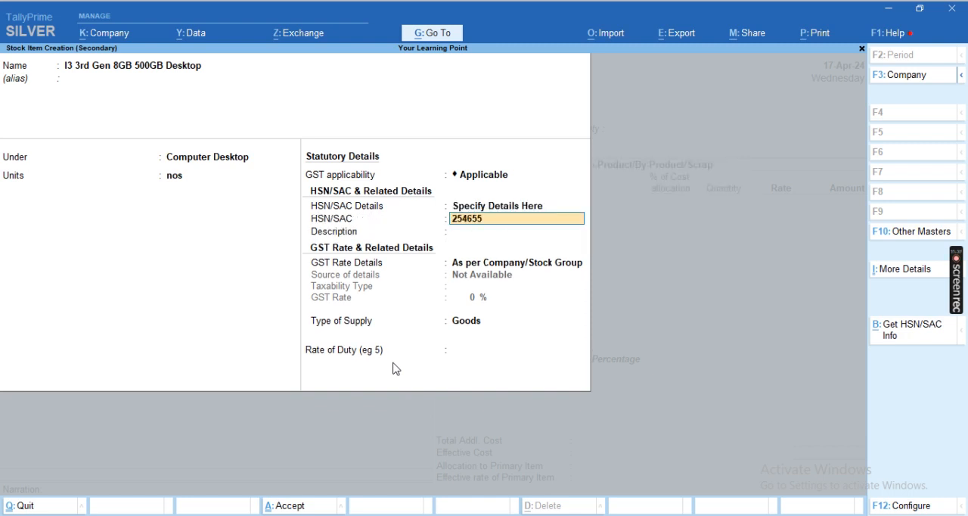
key("Return")
key("Return")
- Specify the item's GST rate details directly as Taxable at 18% and save the stock item
key("Down")
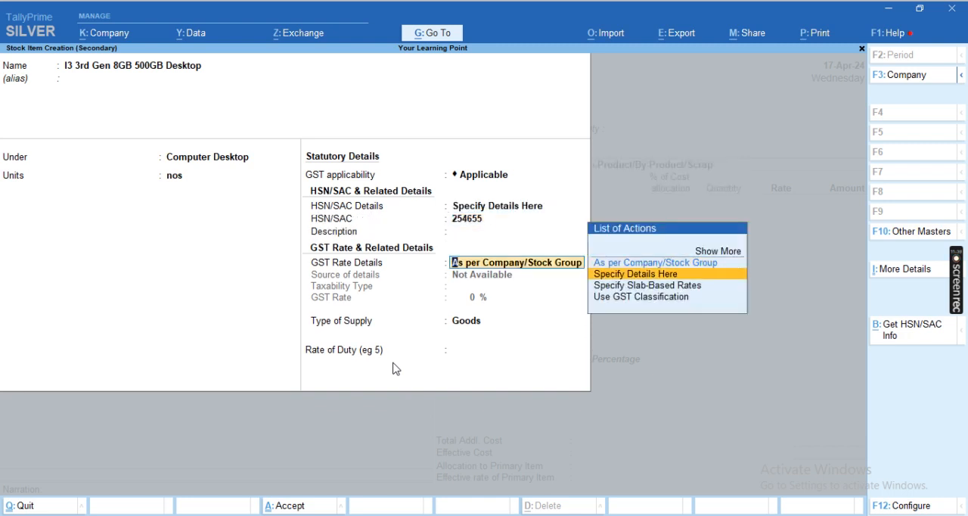
key("Return")
type("t")
key("Return")
type("18")
key("Return")
key("Return")
key("Return")
- Set the product quantity to 5 and consume 5 nos of Row Metarial Issue for 3i Computer Ram 8GB HDD 500, without co-products
key("Return")
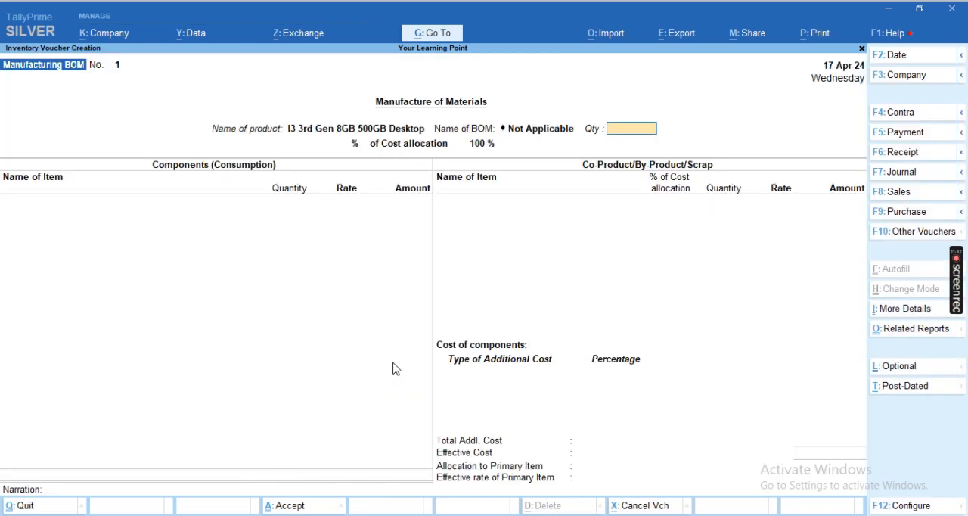
type("5")
key("Return")
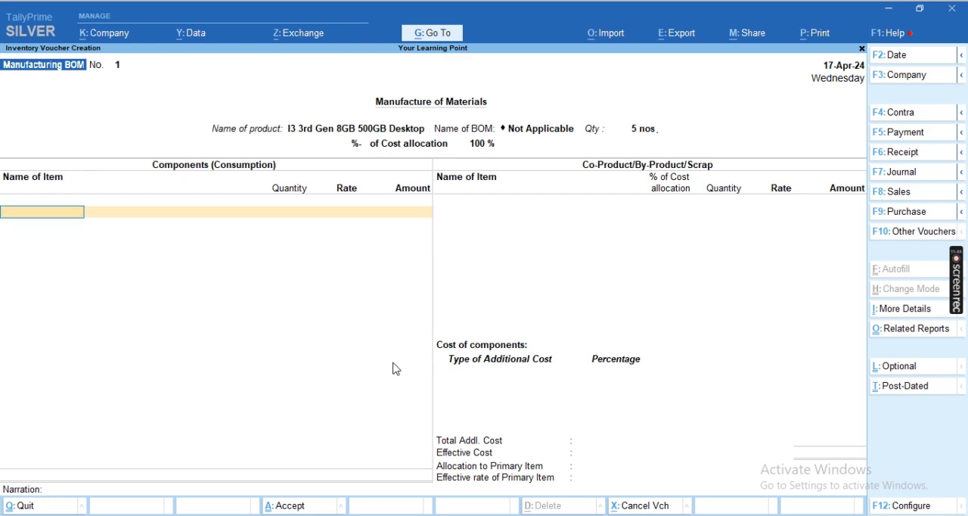
key("Up")
key("Up")
key("Up")
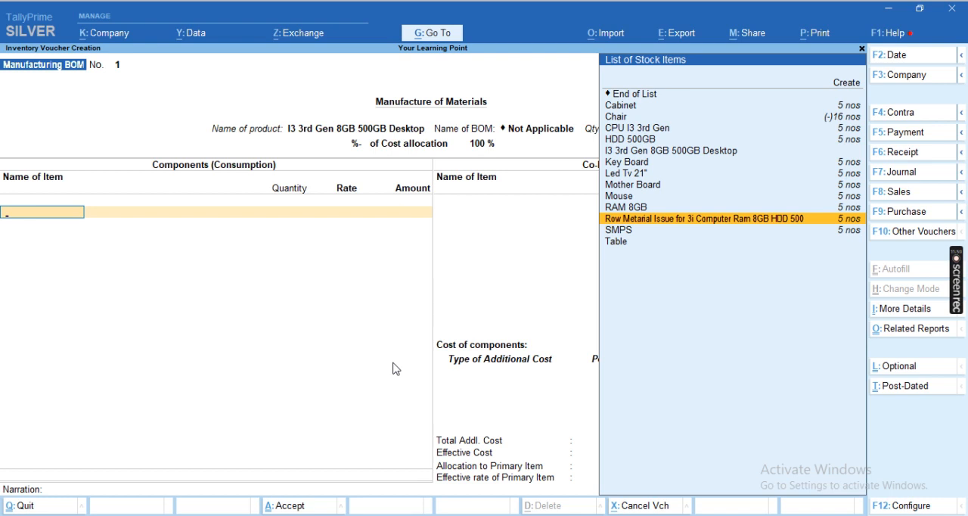
key("Return")
key("Return")
type("5")
key("Return")
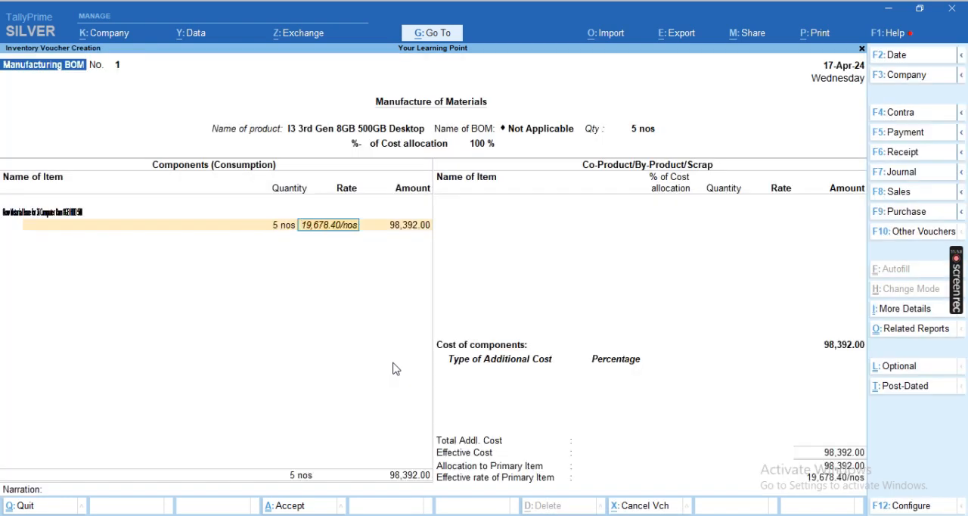
key("Return")
key("Return")
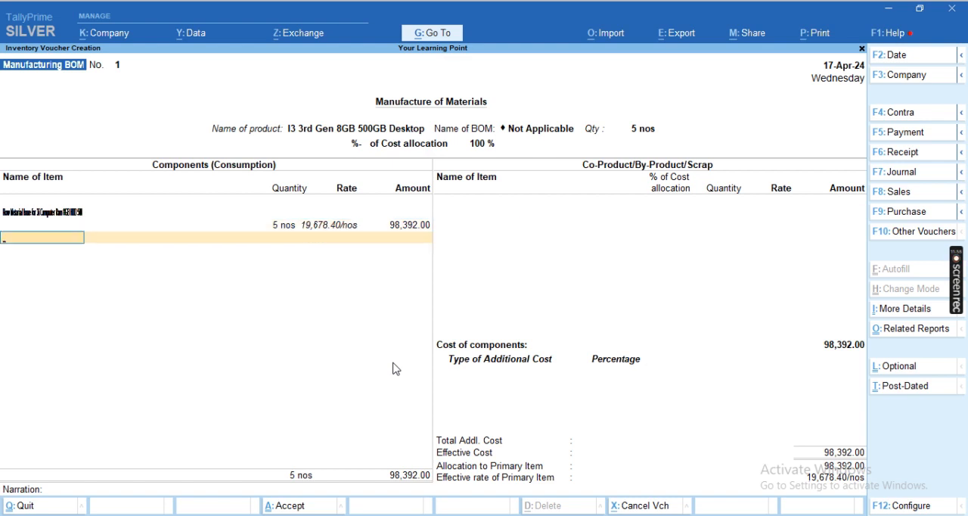
key("Return")
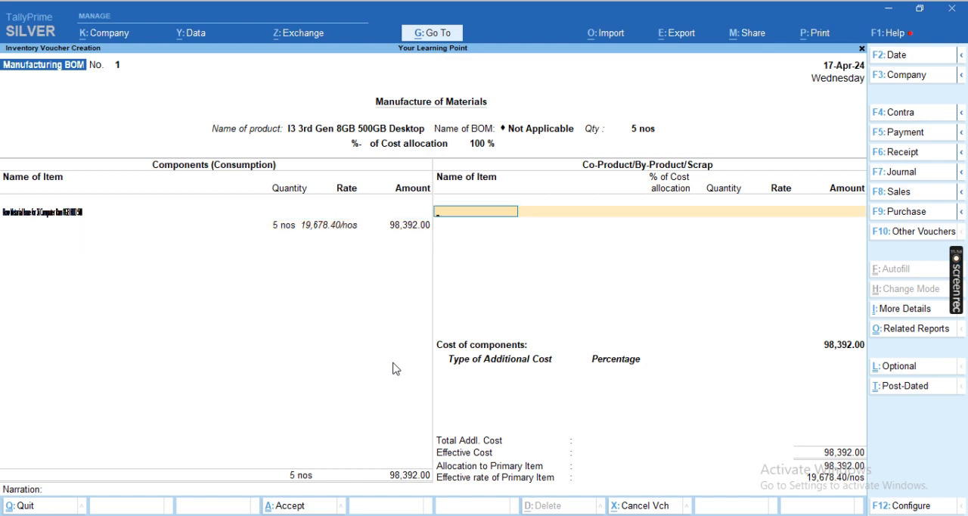
key("Return")
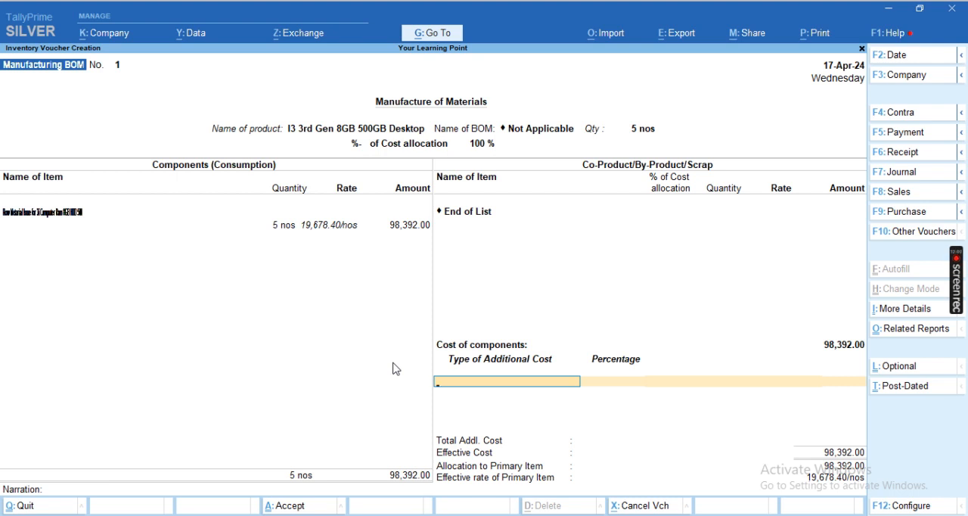
- Start a new ledger named Labour for the additional cost and place it under Direct Expenses
key("alt")
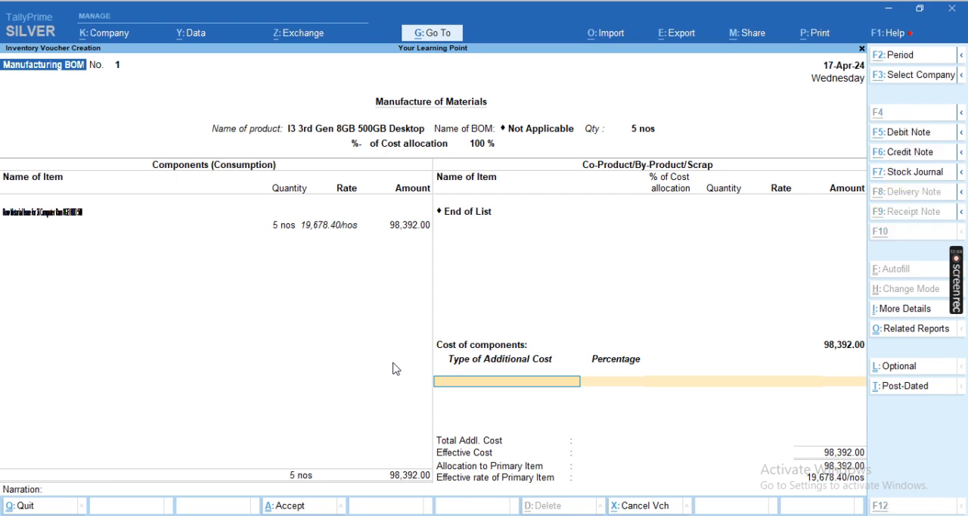
key("alt+c")
type("Labour")
key("Return")
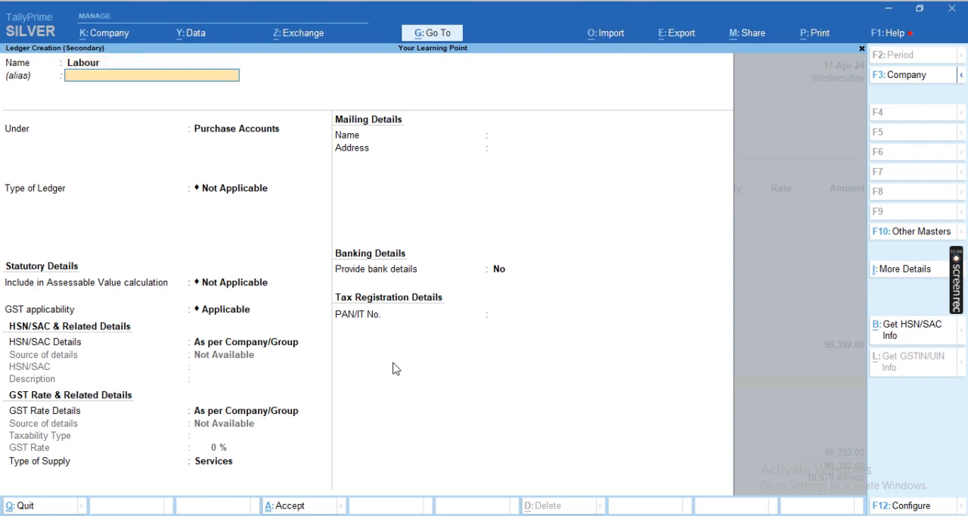
key("Return")
type("Indi")
key("BackSpace")
key("BackSpace")
key("BackSpace")
key("BackSpace")
type("Dire")
key("Return")
key("Return")
key("Return")
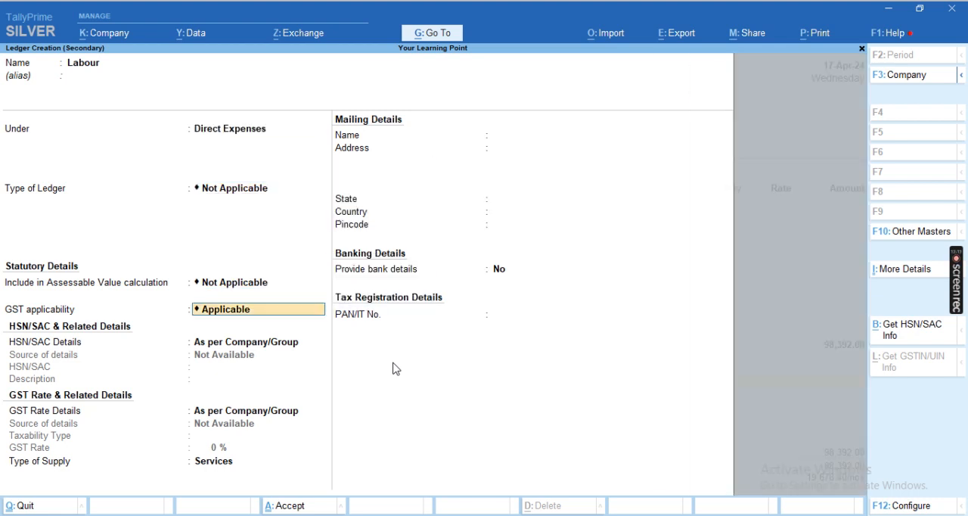
- Set the Labour ledger's GST applicability to Not Applicable and save the ledger
key("Down")
key("Return")
key("Return")
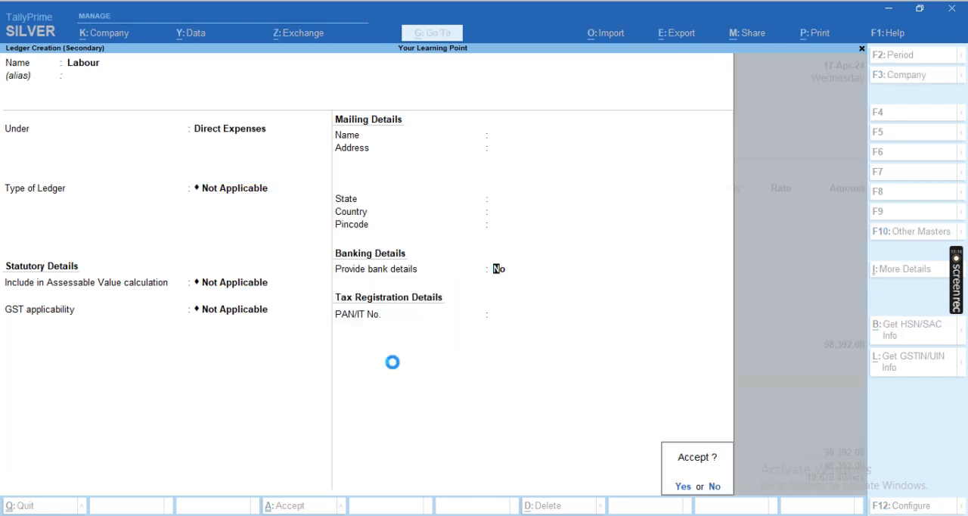
key("Return")
key("Return")
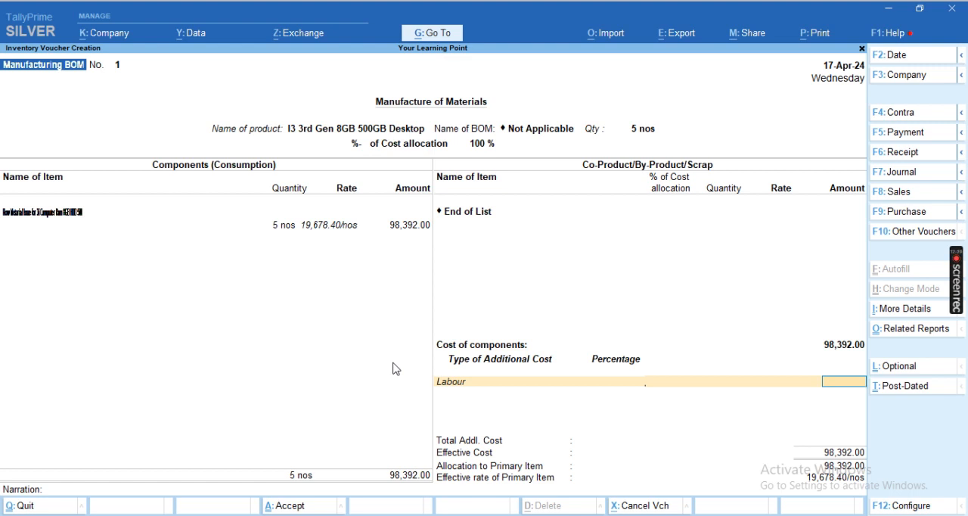
- Enter 8000 as the Labour additional cost, save the Manufacturing BOM voucher and leave voucher entry
type("8000")
key("Return")
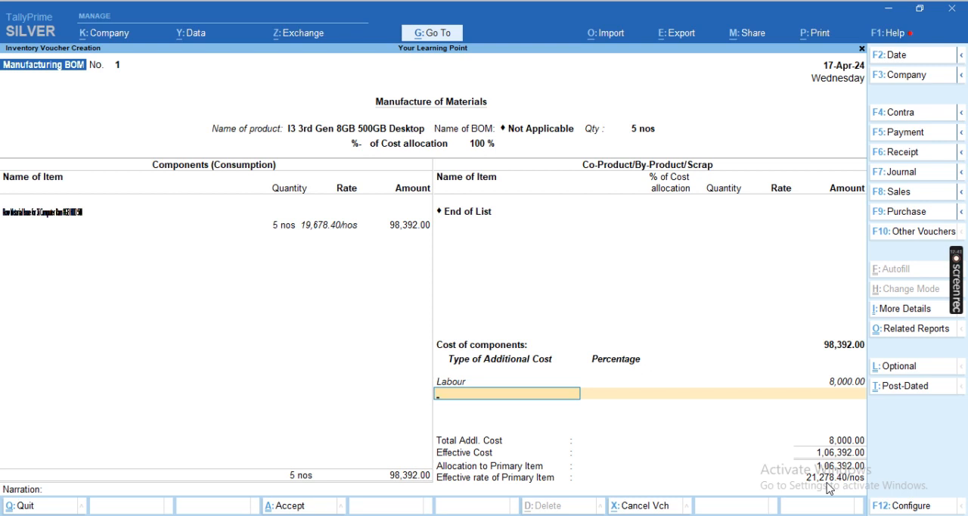
key("Return")
key("Return")
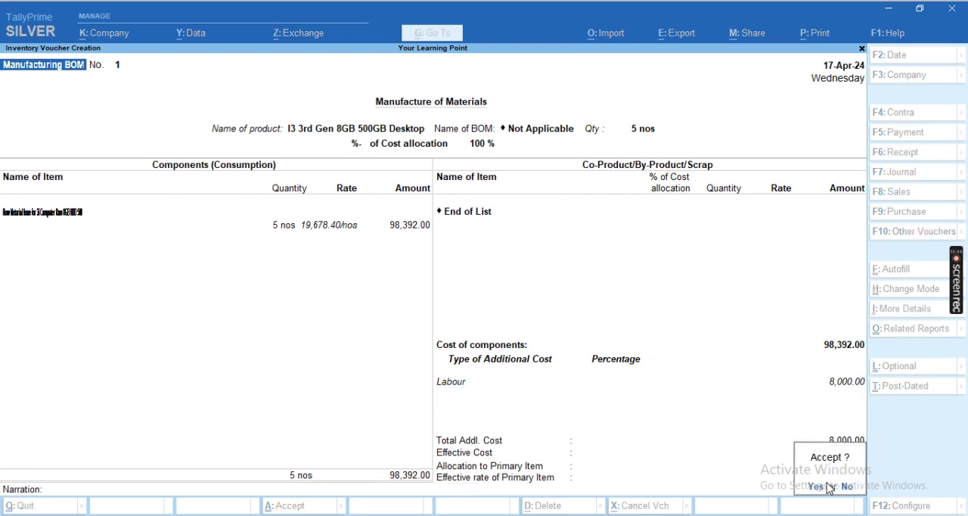
key("Return")
key("Escape")
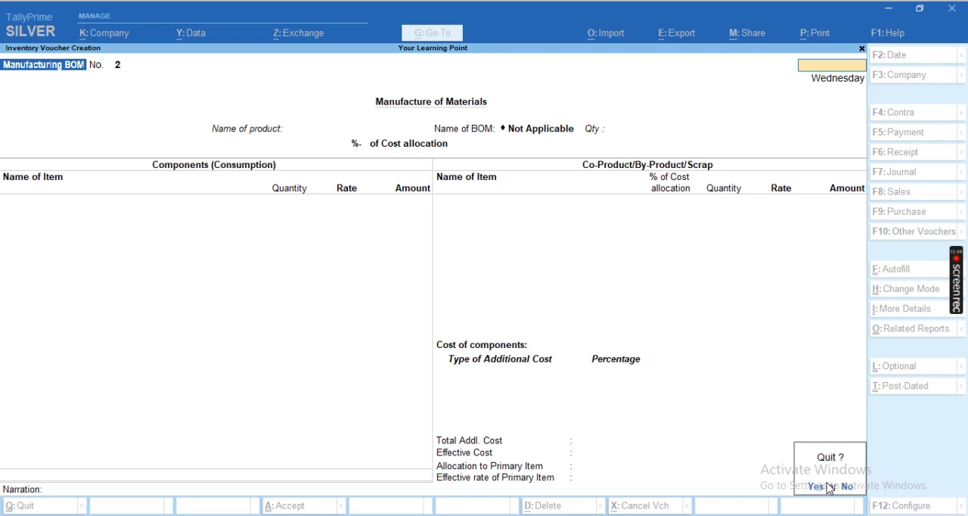
key("Return")
- Examine the closing balance of the Computer Desktop group in the Stock Summary and return to the Gateway of Tally
key("Up")
key("Up")
key("Up")
key("Up")
key("Up")
key("Up")
key("Up")
key("Up")
key("Up")
key("Up")
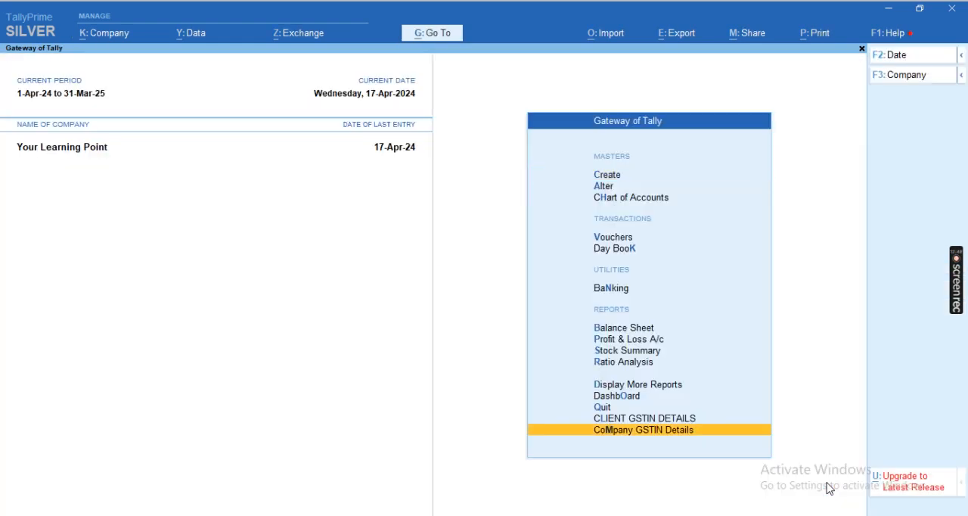
key("Return")
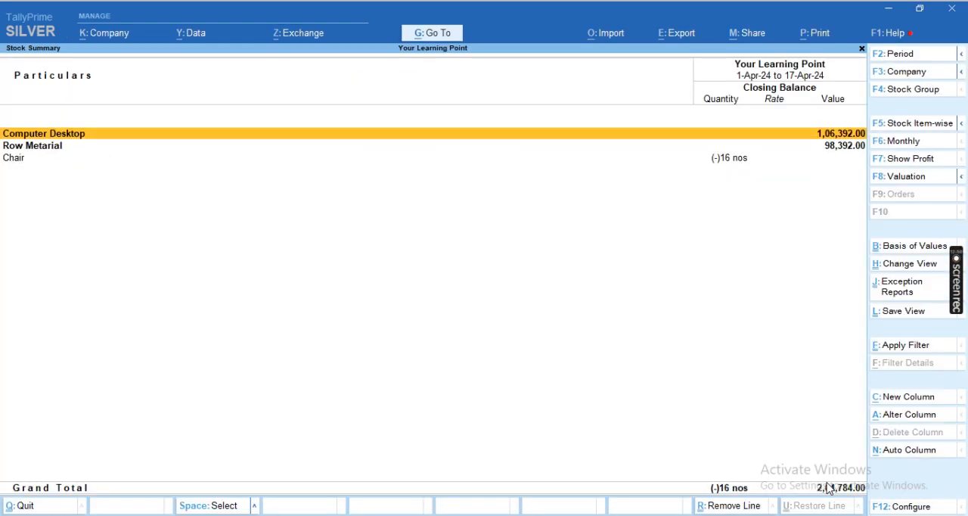
key("Up")
key("Return")
key("space")
key("space")
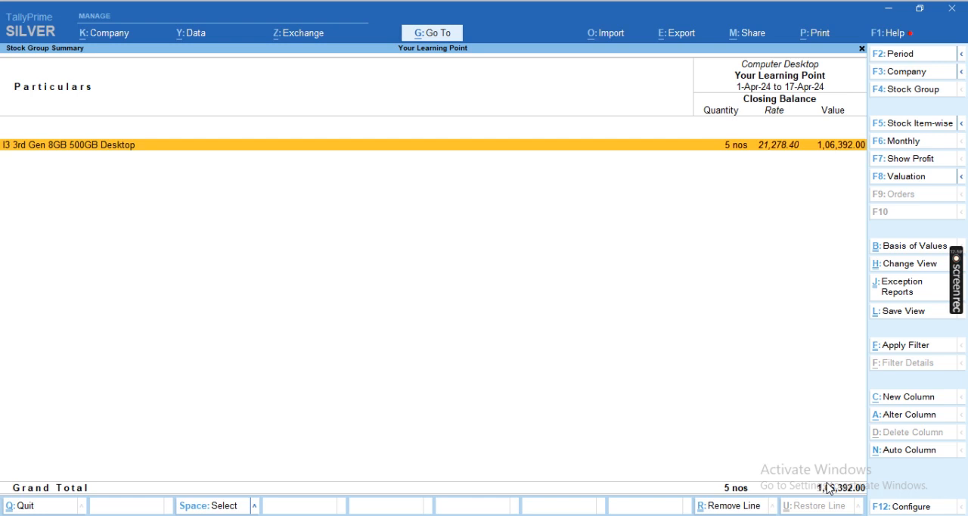
key("Escape")
key("Escape")
key("Escape")
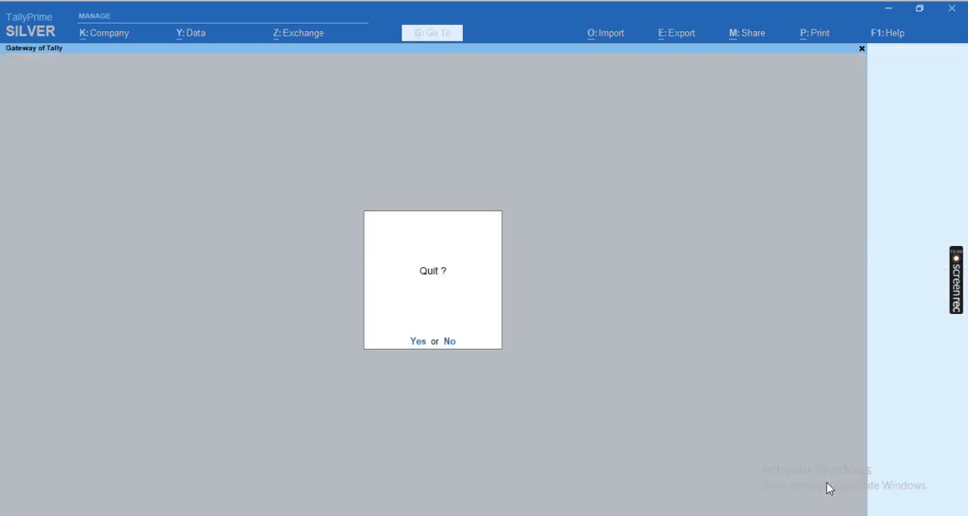
key("Escape")
- Start a new Sales voucher and set its date to the 18th
key("v")
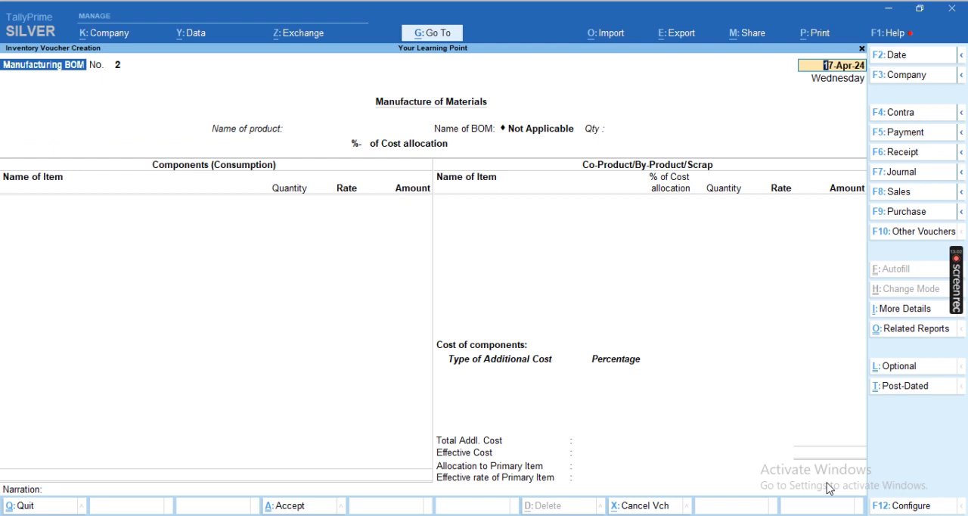
key("F8")
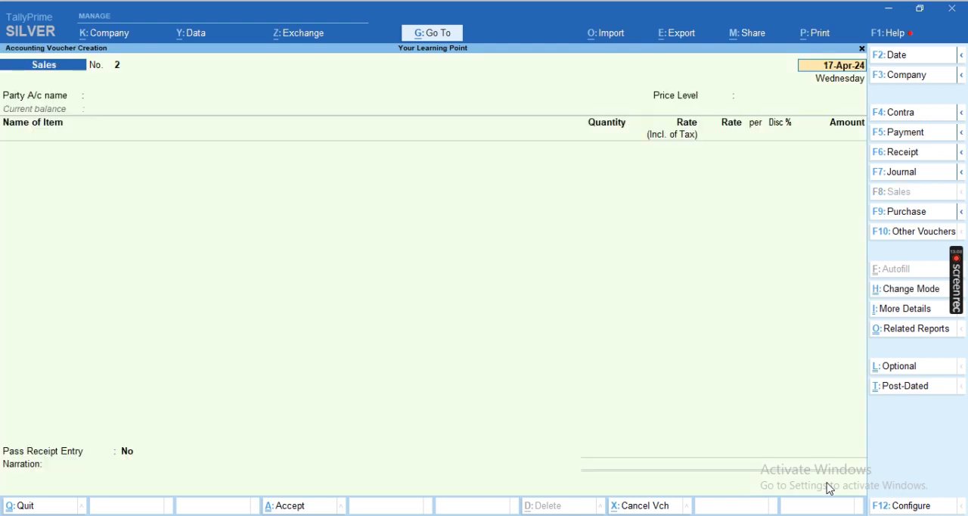
key("F2")
type("18")
key("Return")
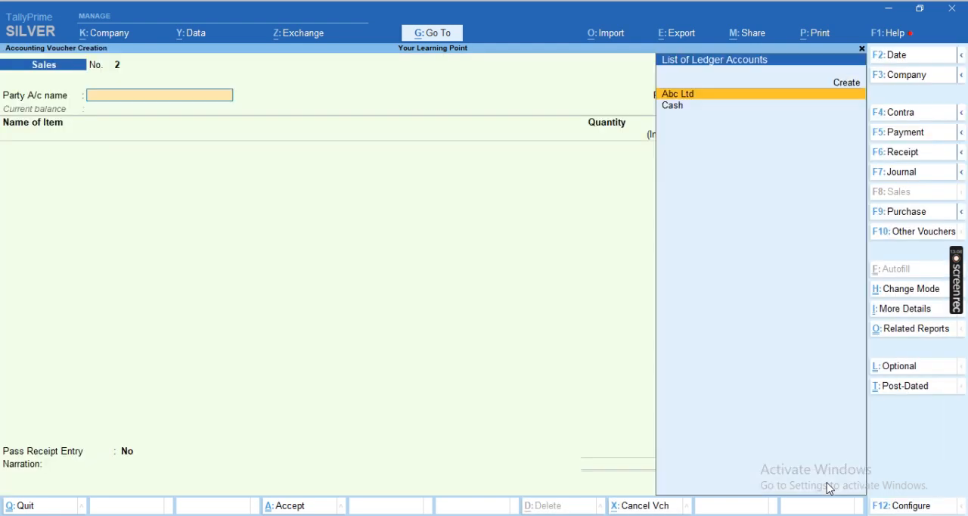
- Choose Cash as the party account, leaving the dispatch and party details as they are and the price level Not Applicable
key("Down")
key("Return")
key("Return")
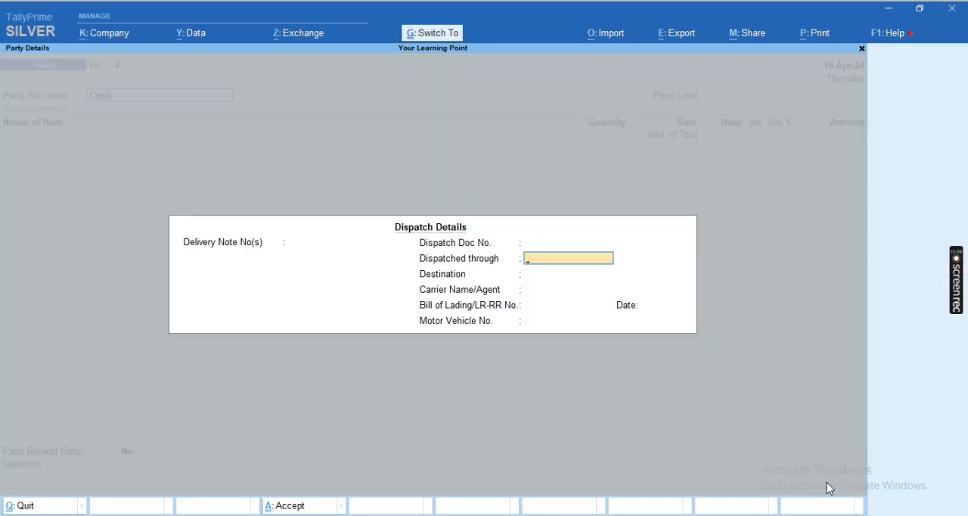
key("ctrl+a")
key("Return")
key("ctrl+a")
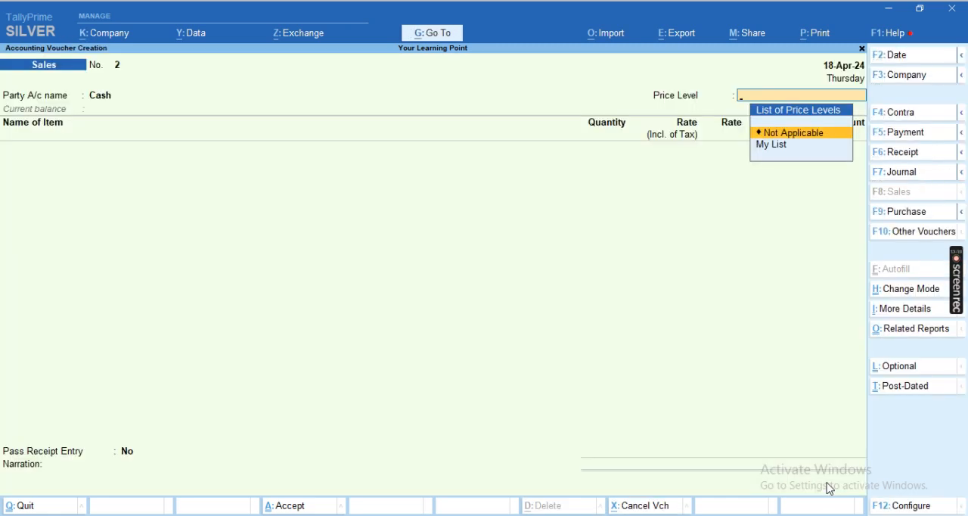
key("Return")
- Add the item I3 3rd Gen 8GB 500GB Desktop without a description and set its quantity to 2
key("Up")
key("Up")
key("Up")
key("Up")
key("Up")
key("Up")
key("Up")
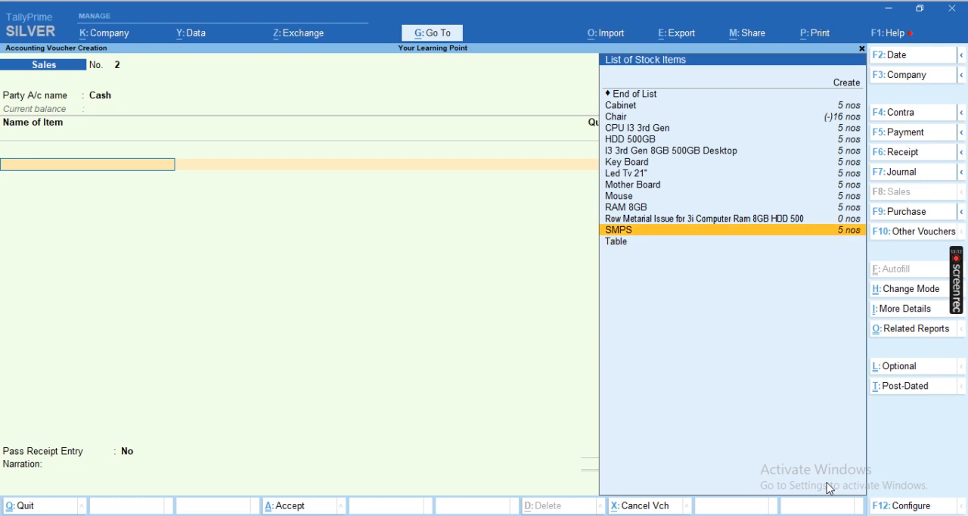
key("Up")
key("Up")
key("Return")
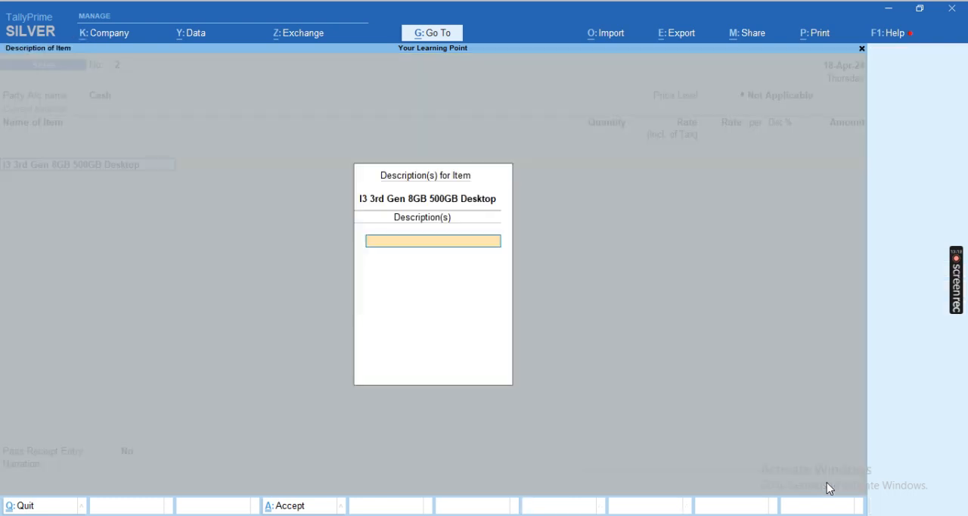
key("Return")
type("2")
key("Return")
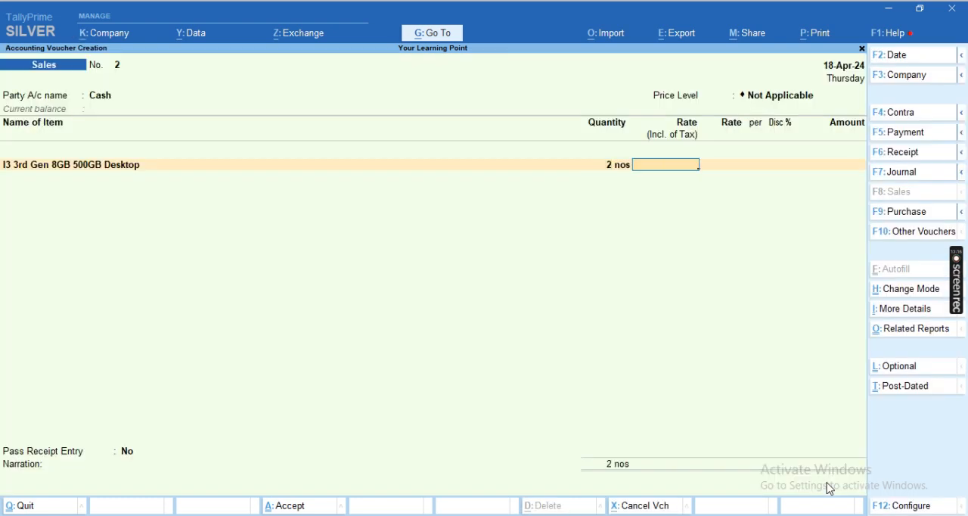
- Set the desktop's rate to 21,780.52 per nos, leave the tax-inclusive rate blank and complete the item line
key("Return")
type("21,780.")
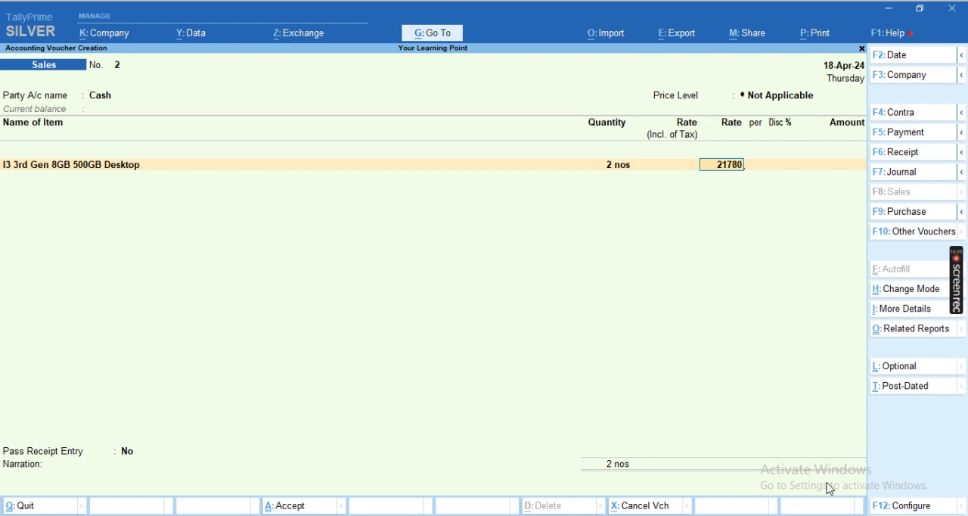
type("52")
key("Return")
key("Return")
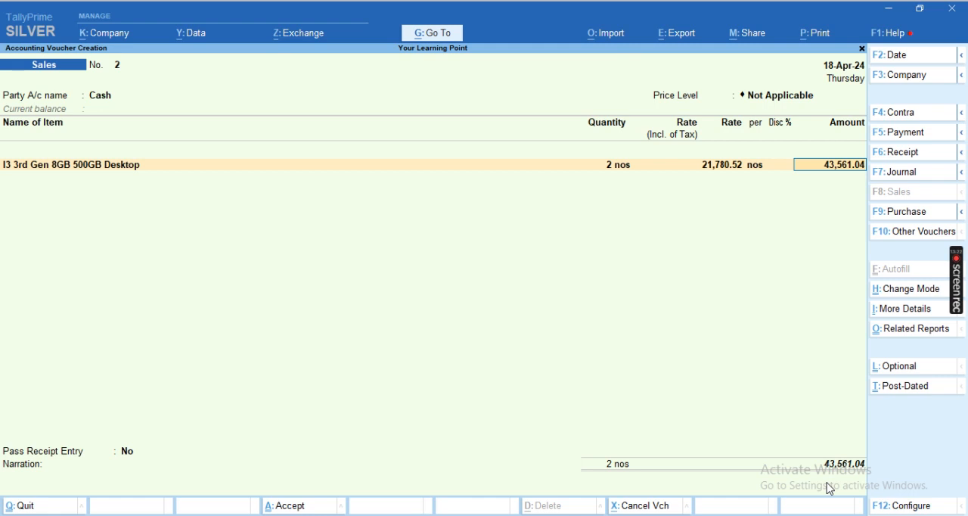
key("Return")
- Add the CGST and SGST ledgers below the desktop item in the Sales voucher, accepting their calculated amounts
key("Return")
key("Return")
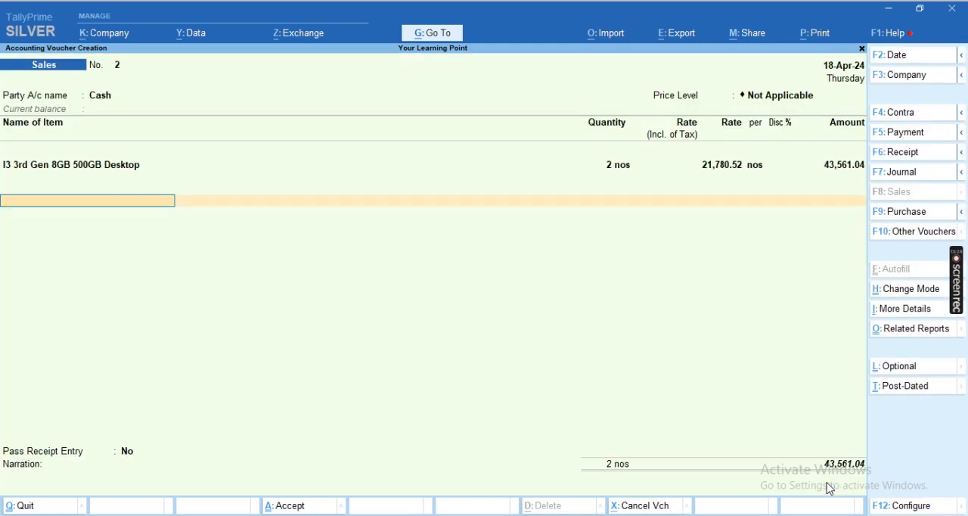
type("Cgs")
key("Return")
key("Return")
type("sg")
type("Sgs")
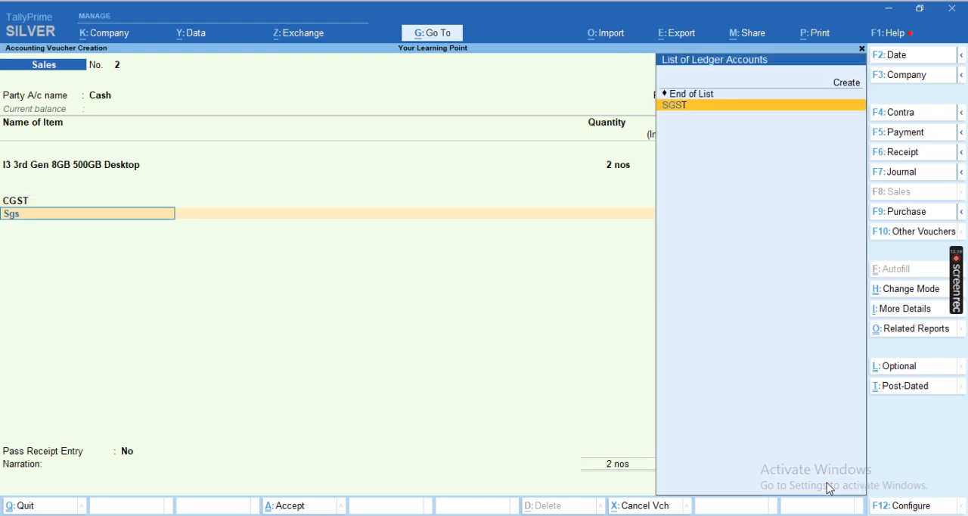
key("Return")
- Add the Roud Off ledger below SGST with its calculated amount and finish the ledger list
key("Return")
key("Return")
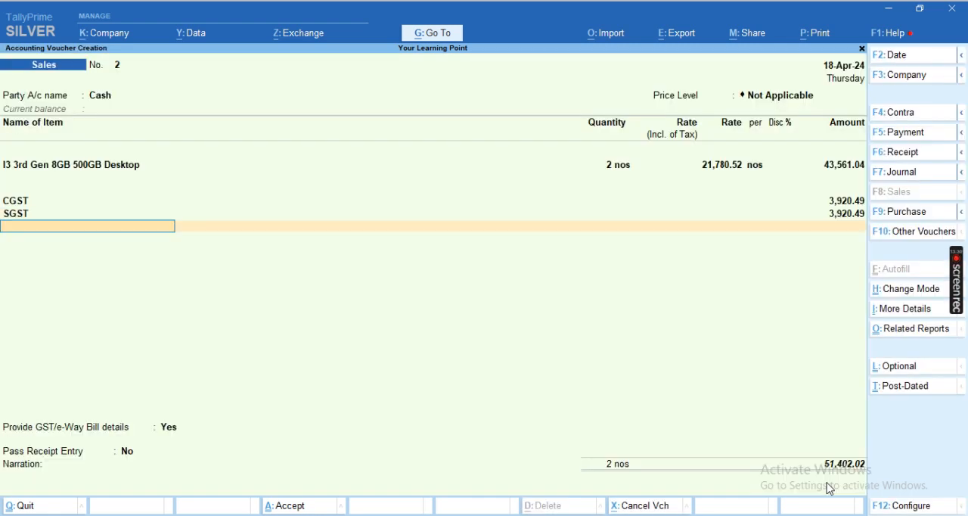
type("Ro")
key("Return")
key("Return")
key("Return")
key("Return")
key("Up")
- Keep Pass Receipt Entry at No, leave the narration blank, save the Sales voucher and return to the Gateway of Tally
key("Return")
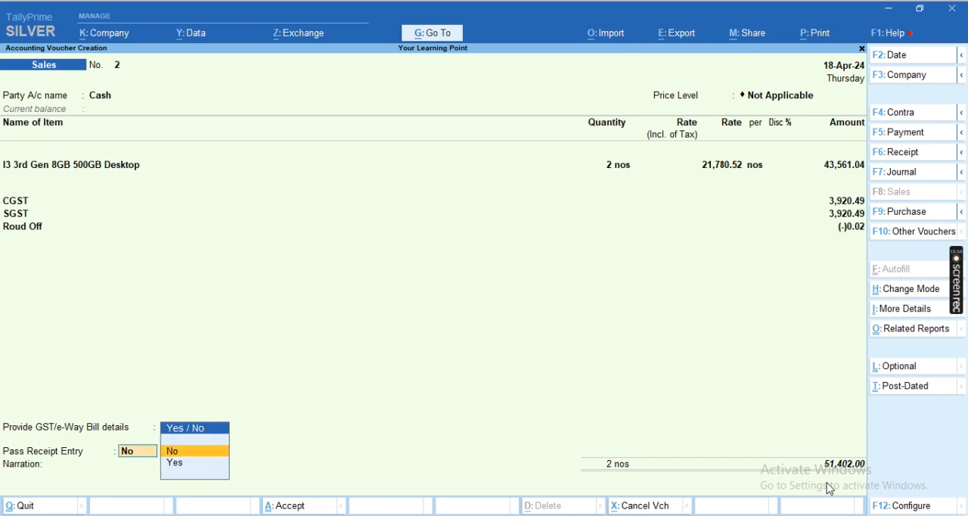
key("Return")
key("Return")
key("Return")
key("n")
key("Escape")
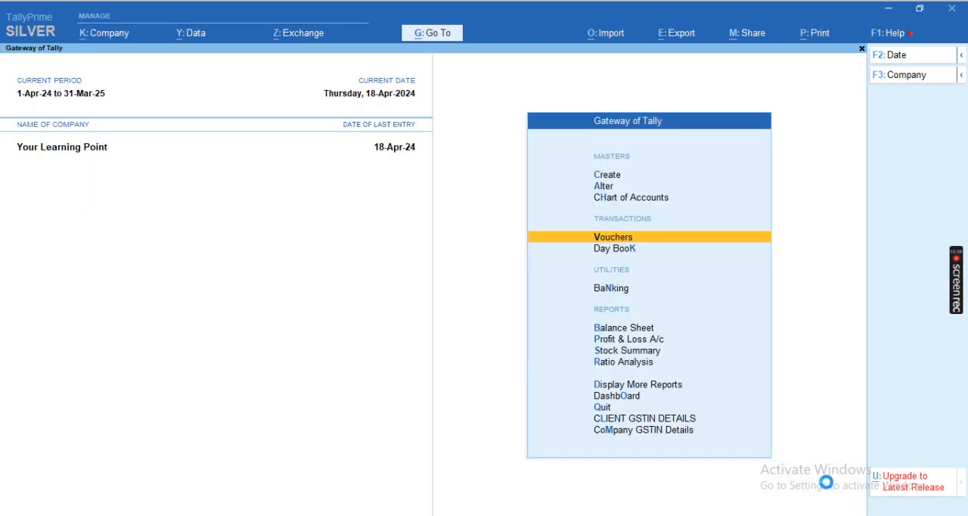
- Open the Stock Summary and drill down into the Computer Desktop group to check its closing stock
key("Up")
key("Up")
key("Up")
key("Up")
key("Up")
key("Up")
key("Up")
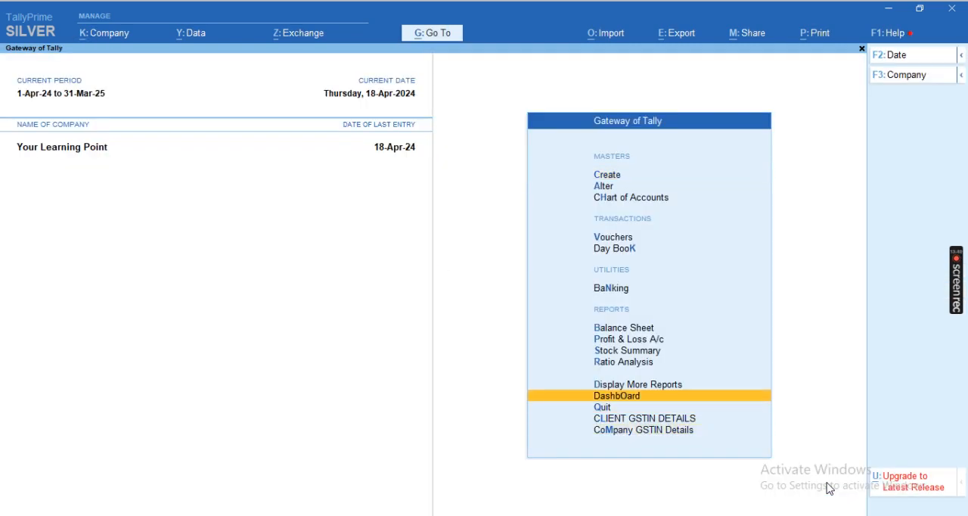
key("Return")
key("Down")
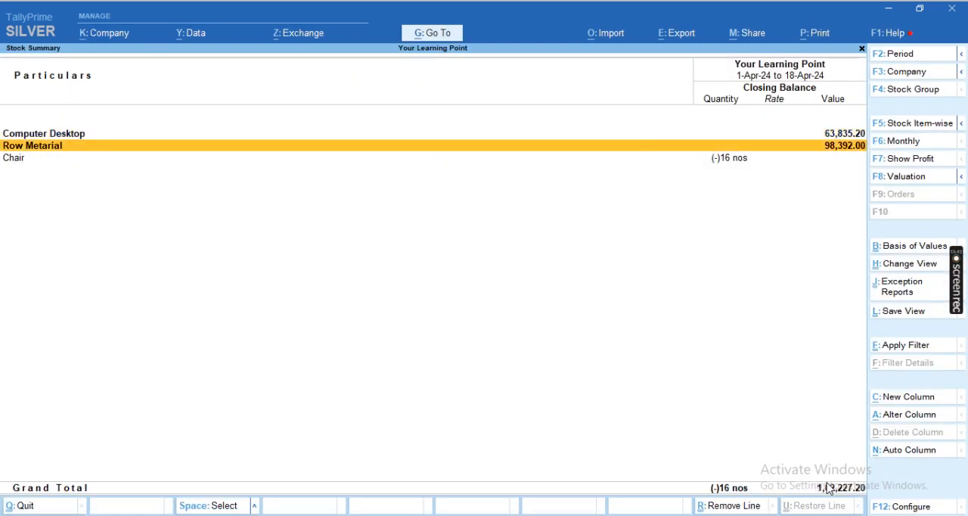
key("Up")
key("Return")
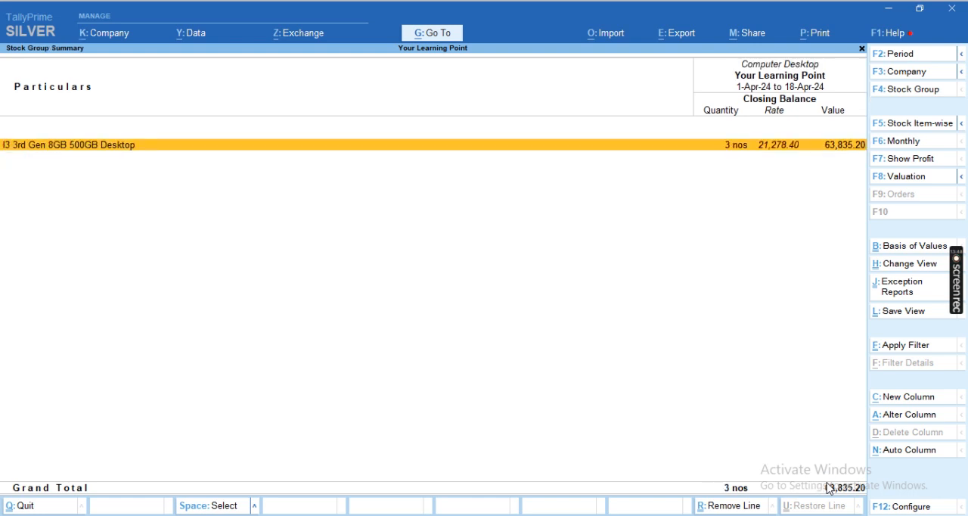
- Review the monthly inwards, outwards and closing balance of the I3 3rd Gen 8GB 500GB Desktop and return to the Gateway of Tally
key("Return")
key("space")
key("space")
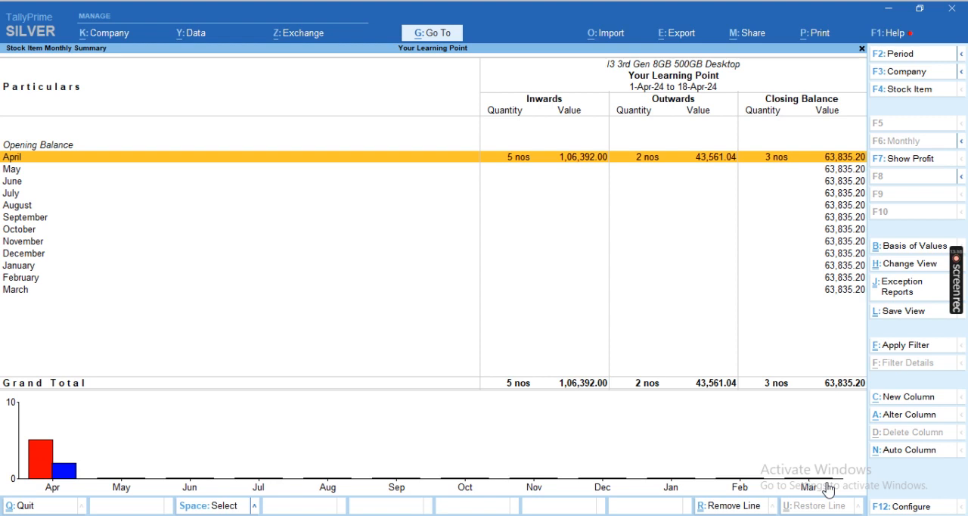
key("Escape")
key("Escape")
key("Escape")
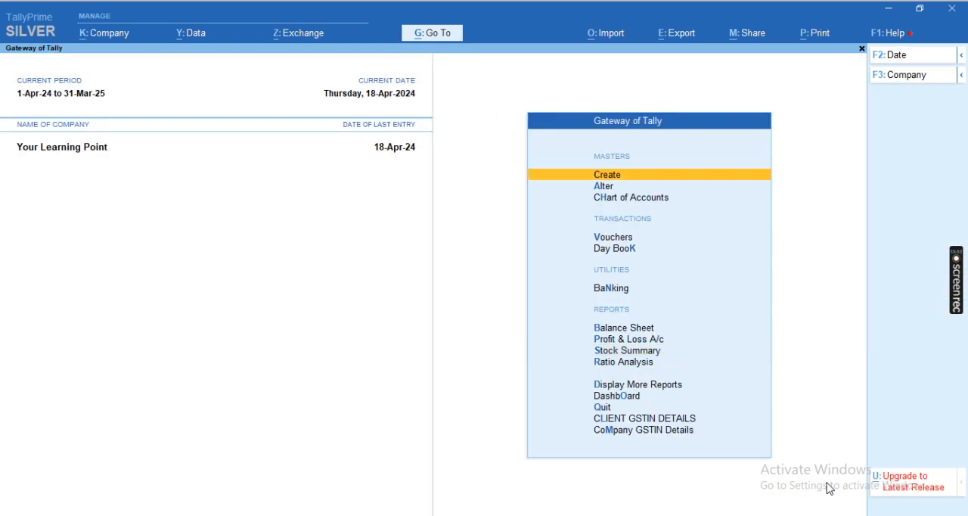